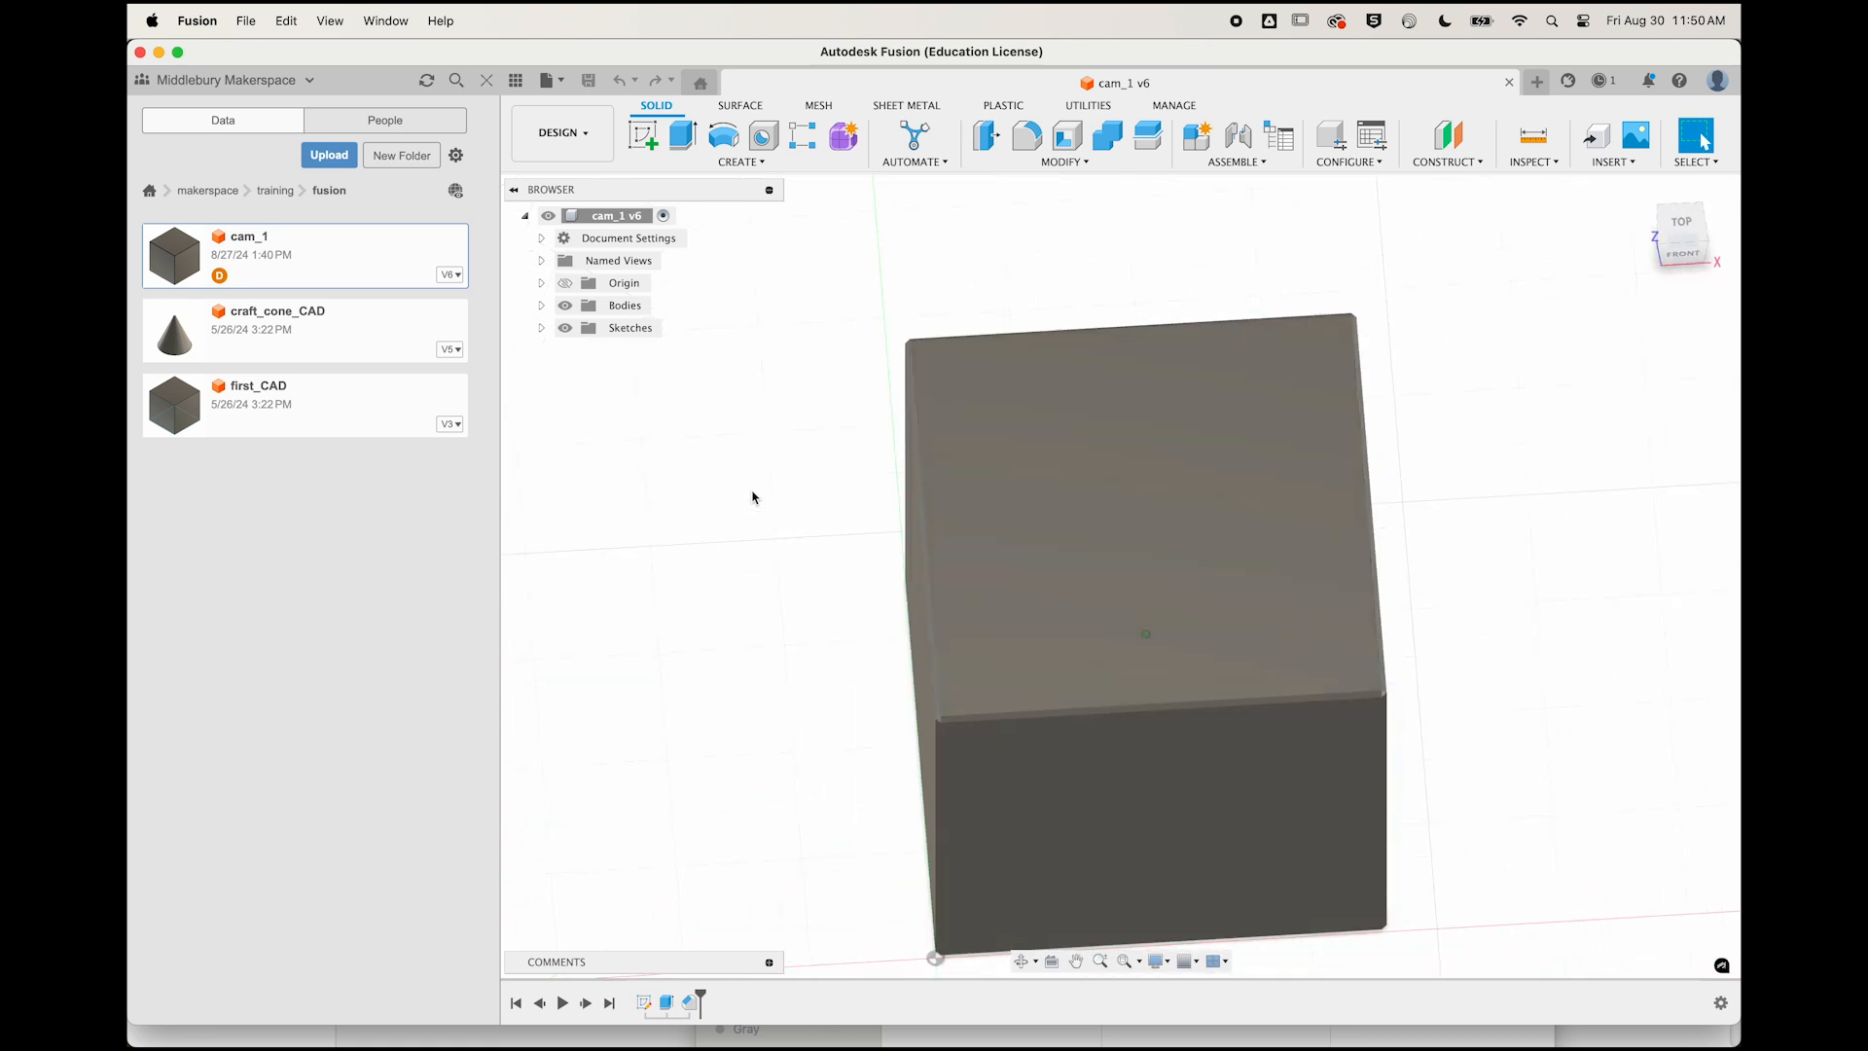
Start a sketch on the cube's top face and draw vertical and horizontal construction centrelines between the midpoints of opposite edges.
left_click(642, 136)
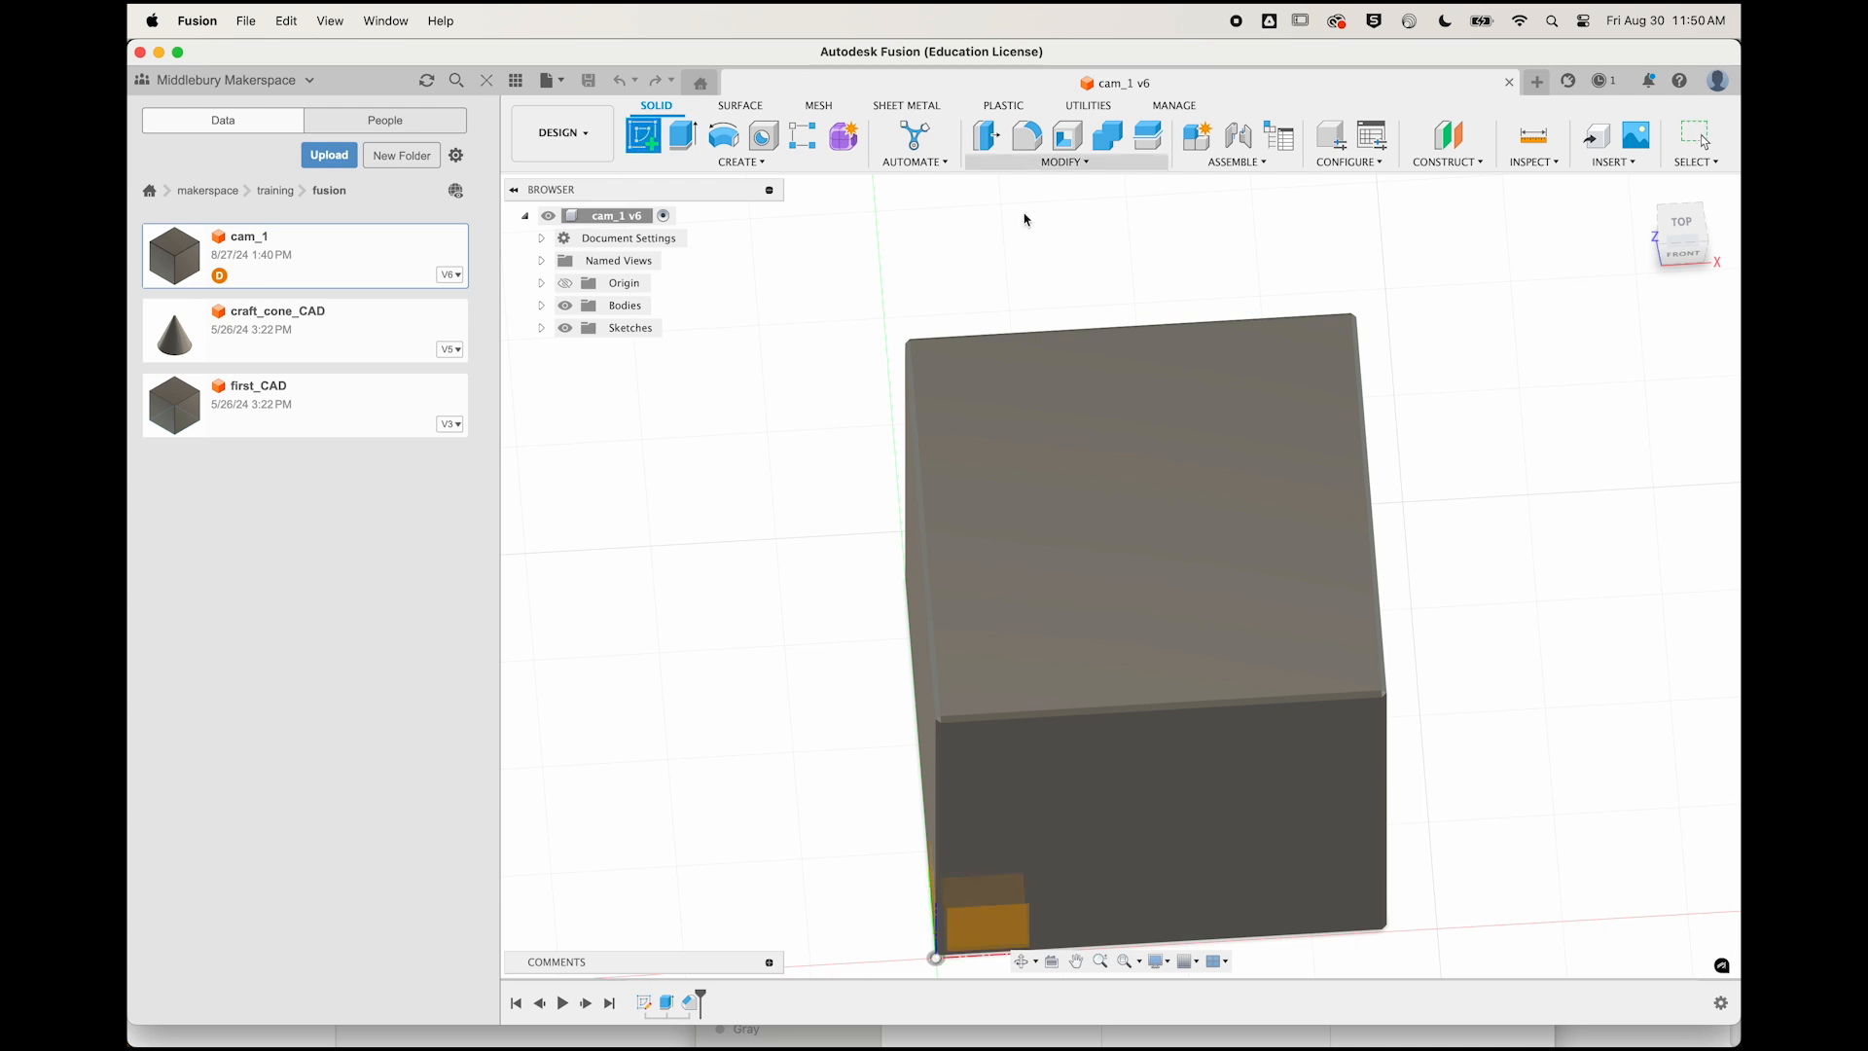
left_click(1117, 455)
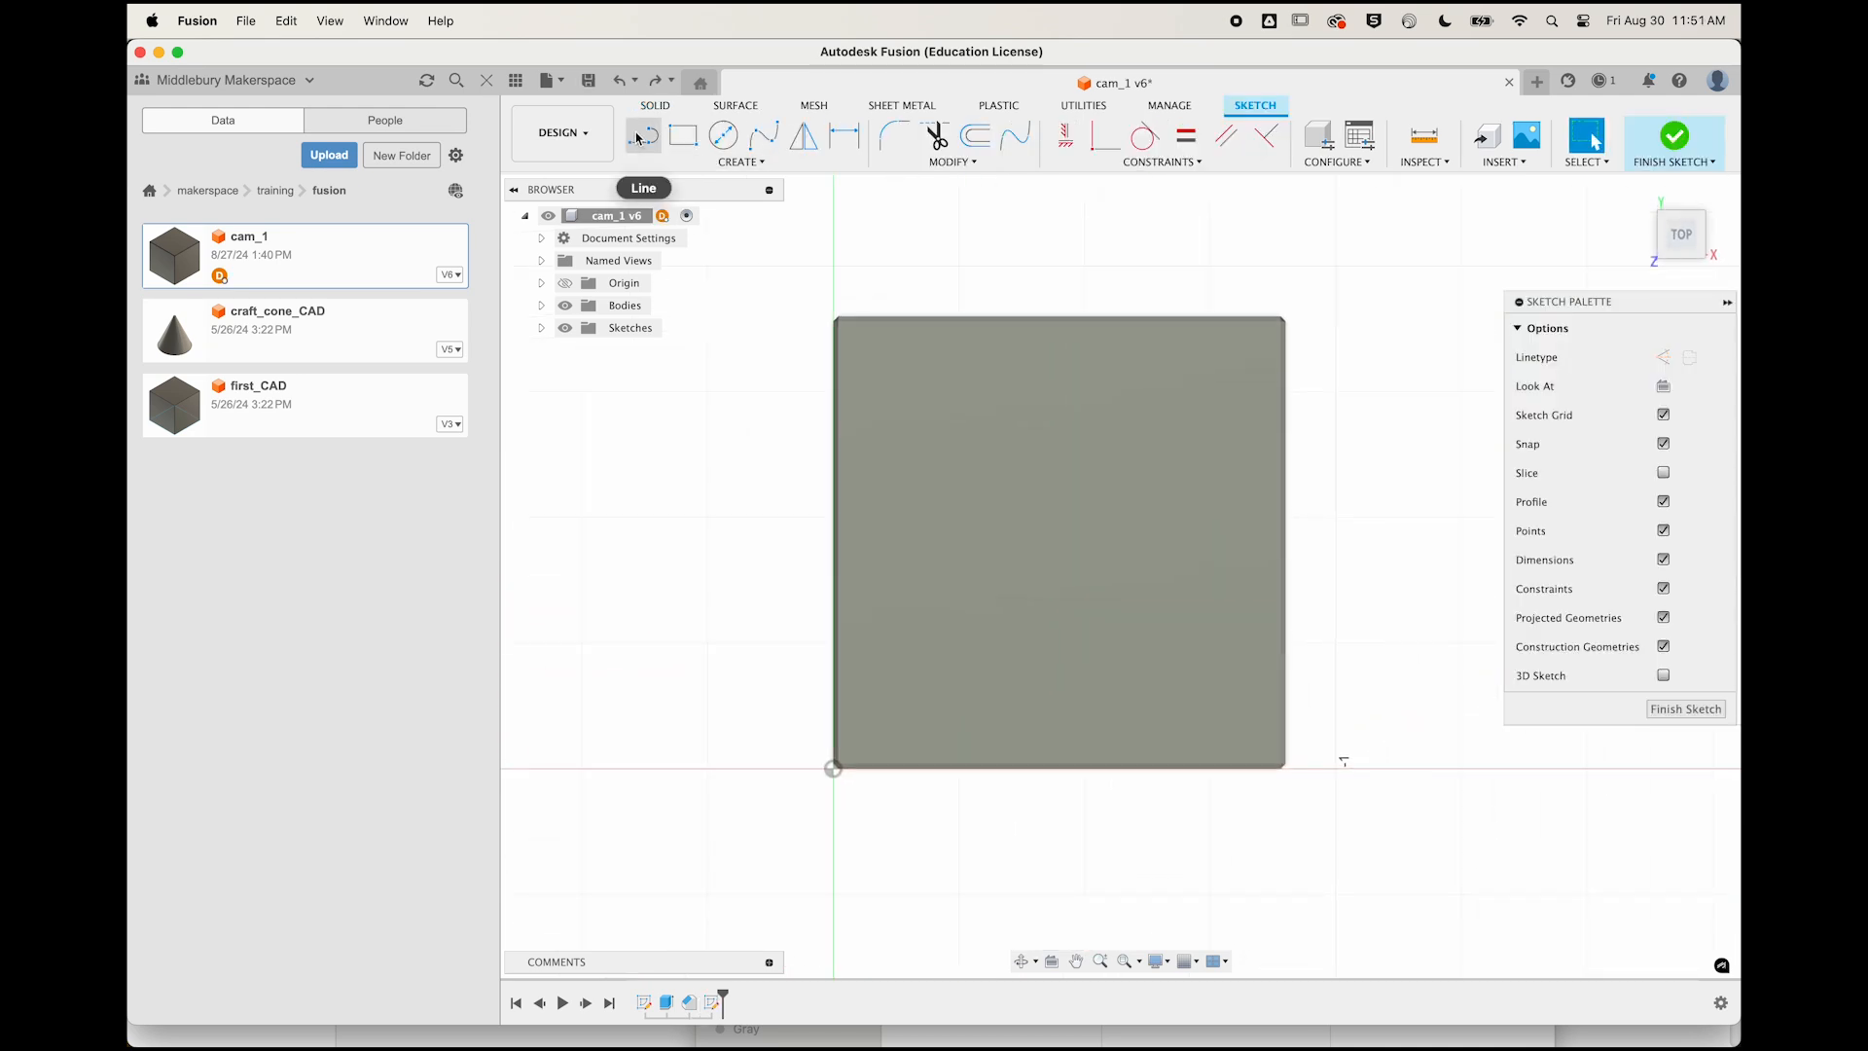
left_click(643, 137)
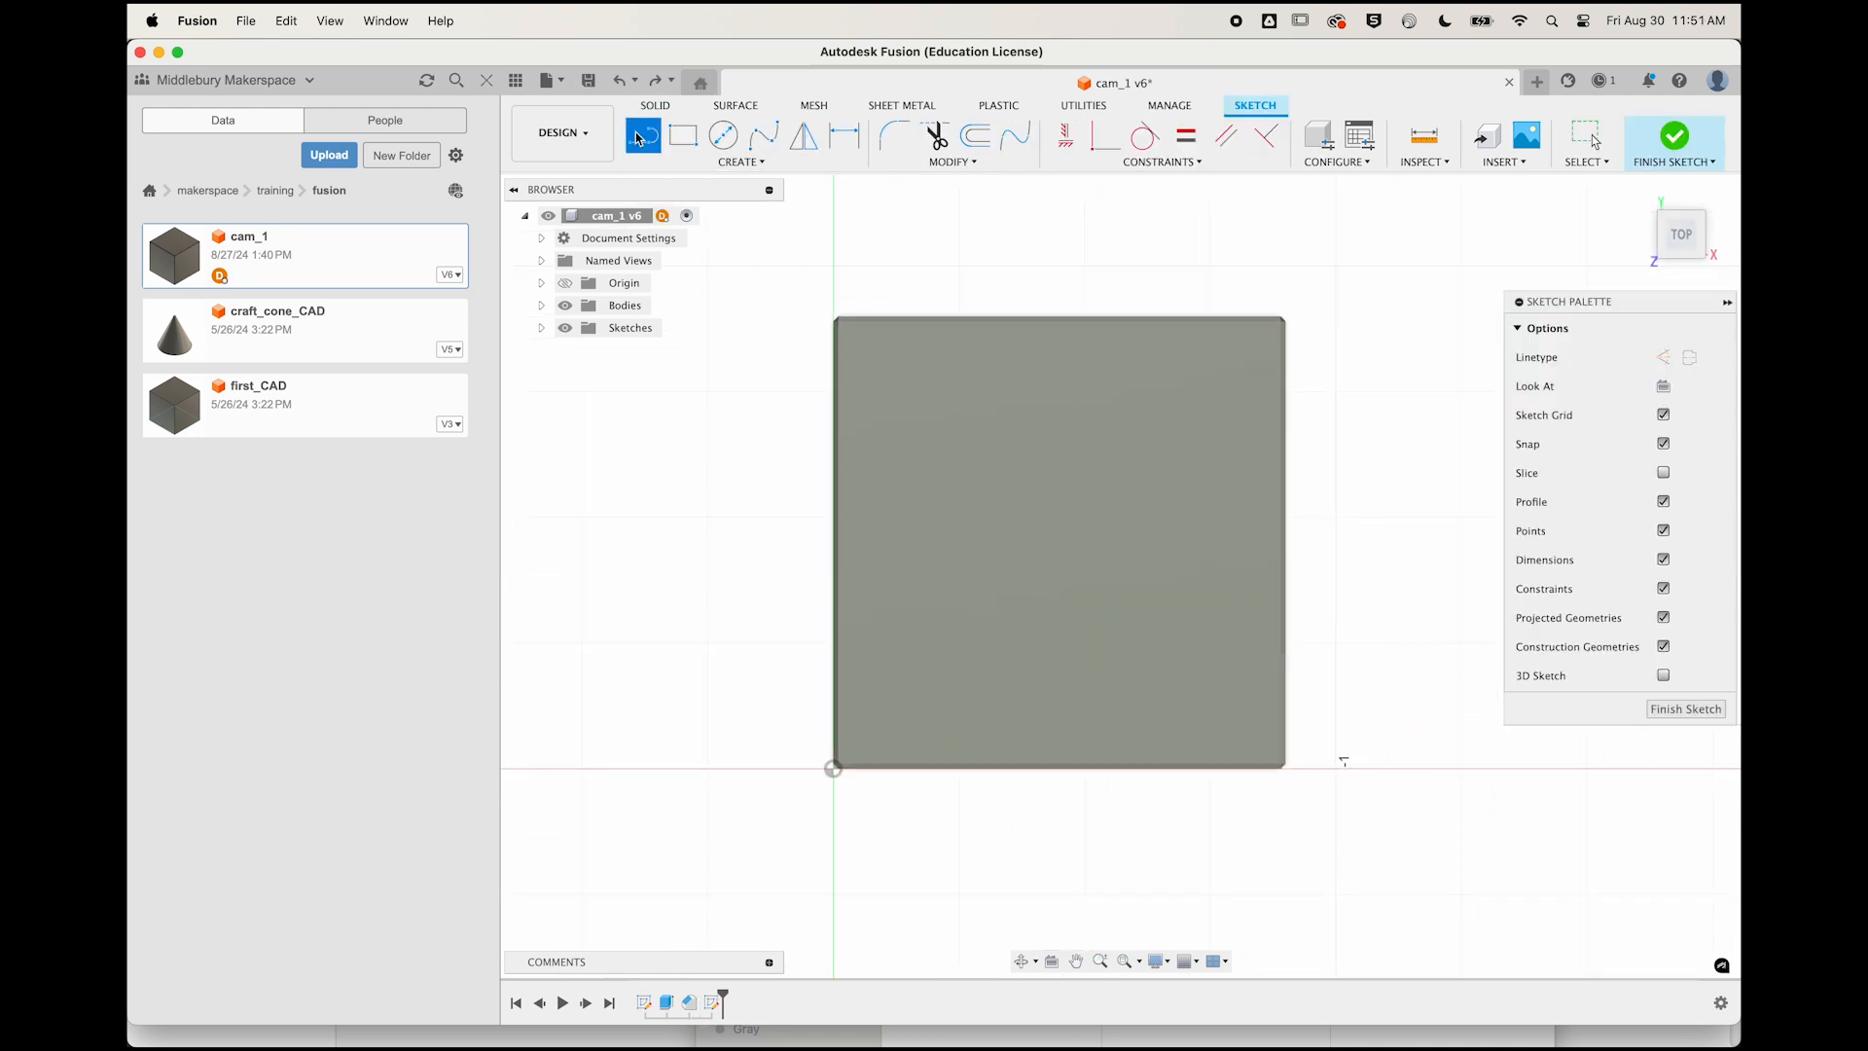
left_click(1663, 358)
left_click(1060, 320)
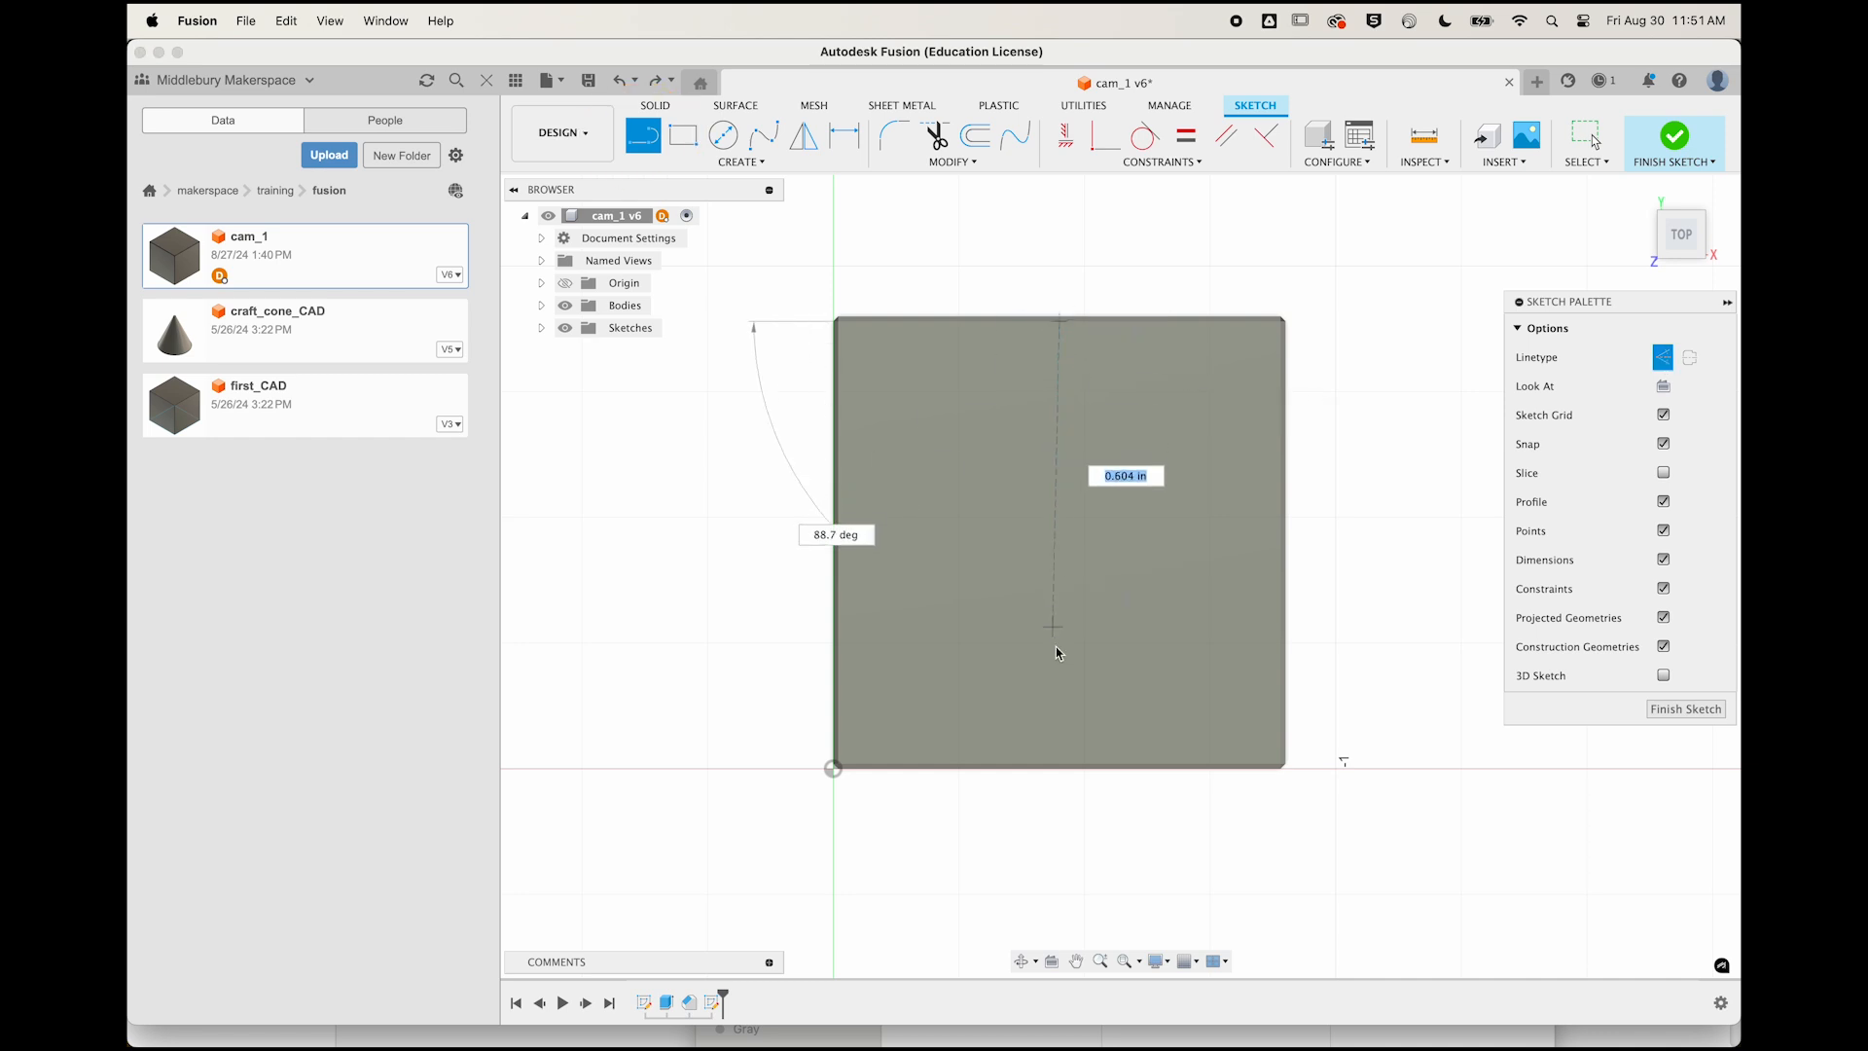
double_click(1061, 769)
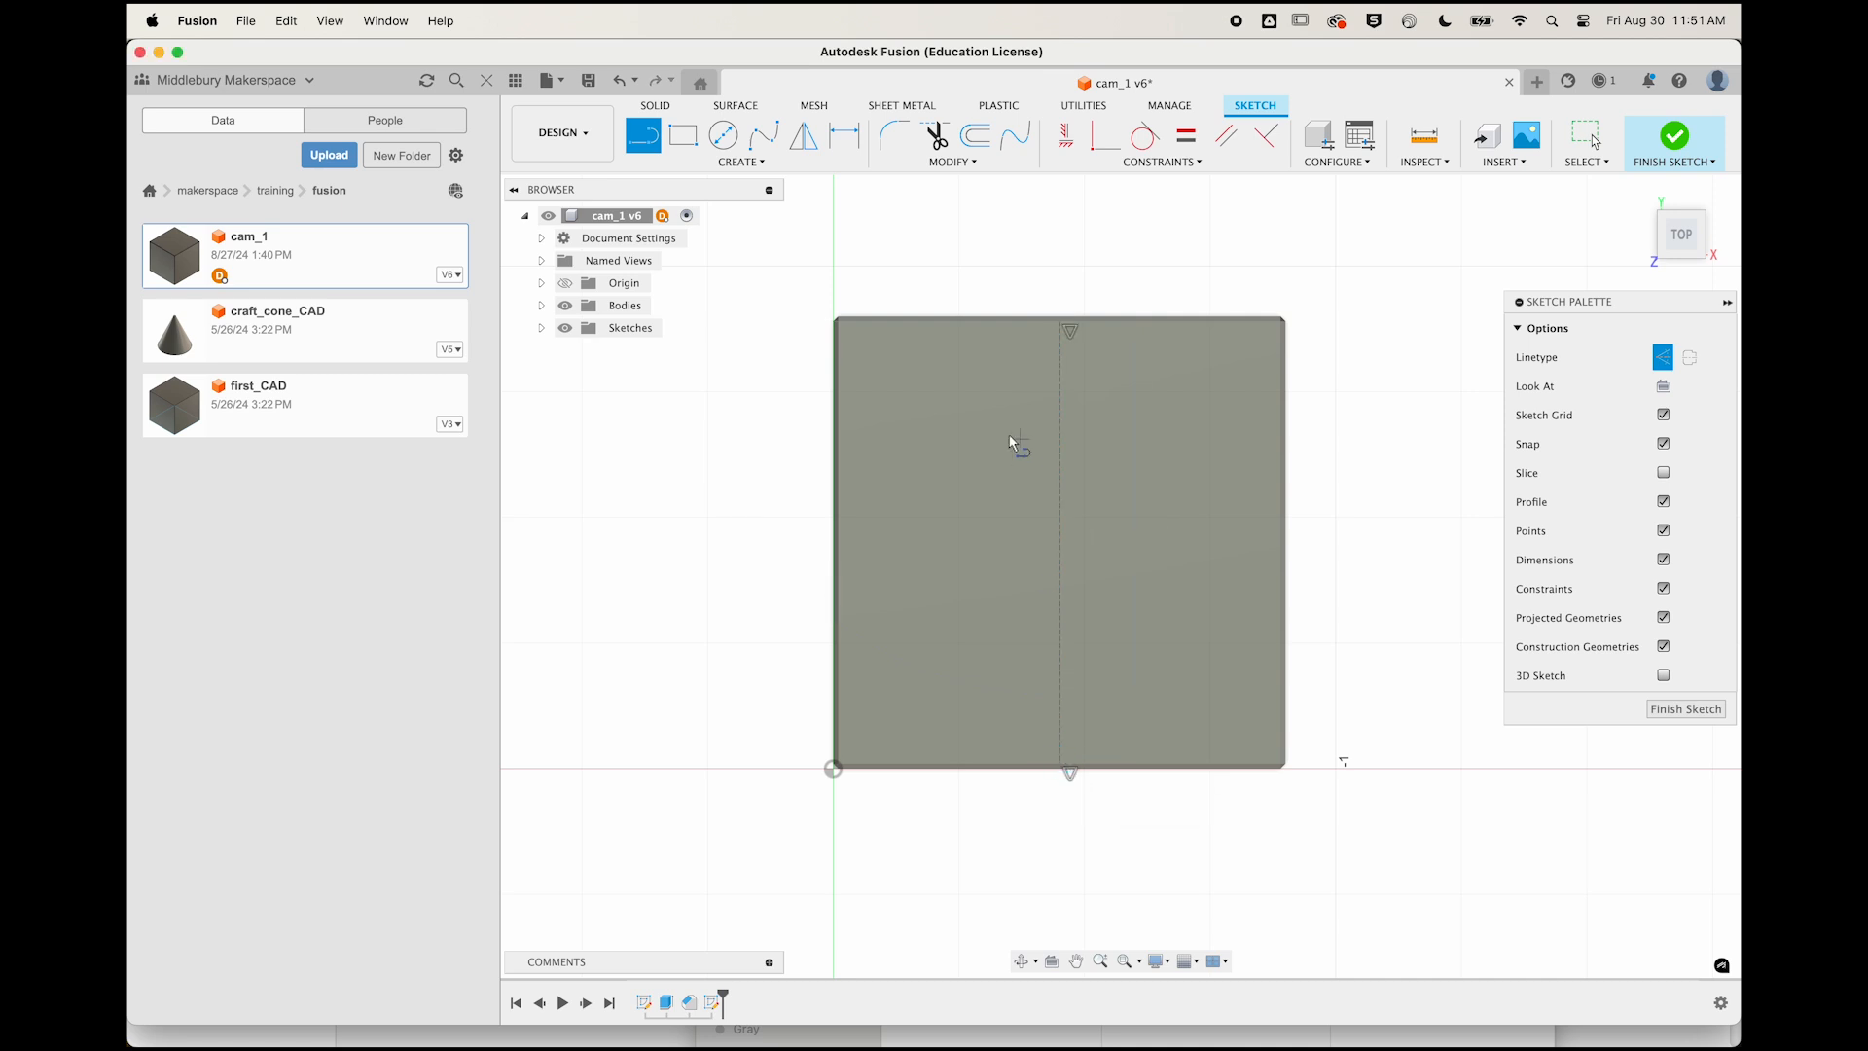
left_click(838, 543)
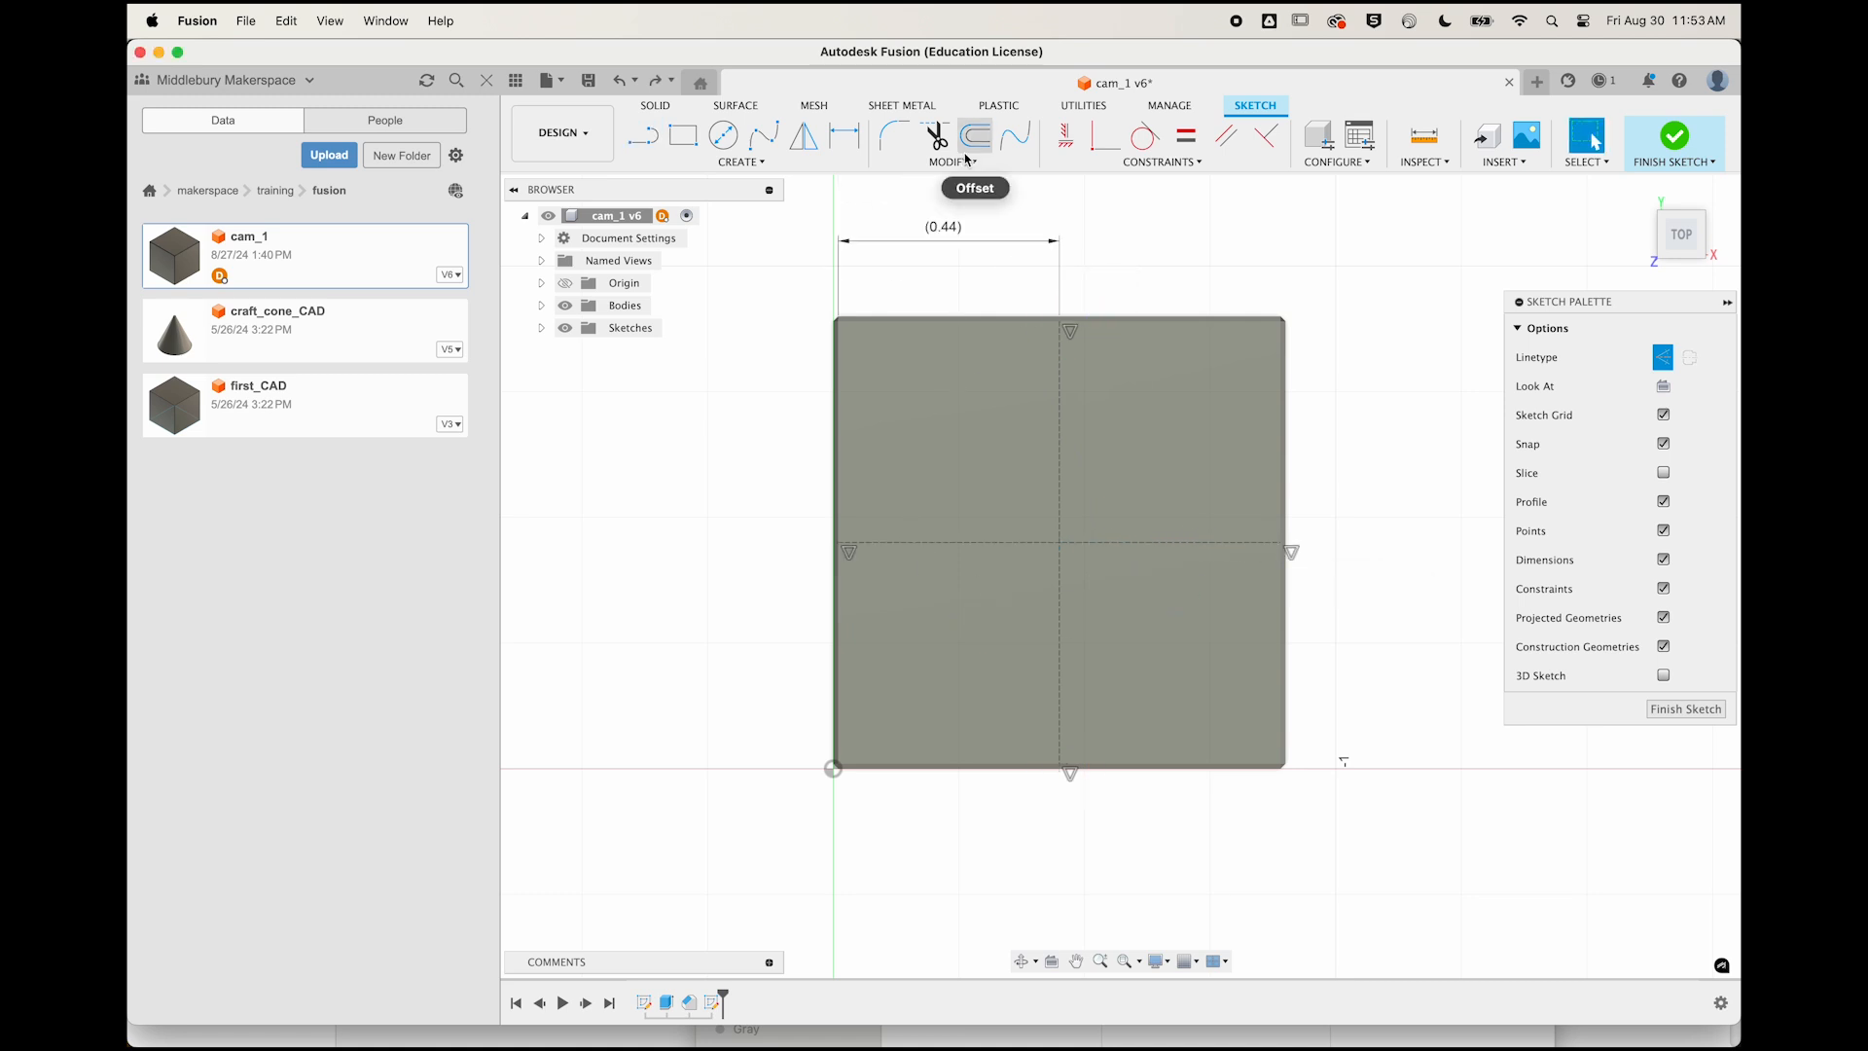
Offset the vertical construction centreline 0.22 in to each side.
left_click(975, 135)
left_click(1059, 443)
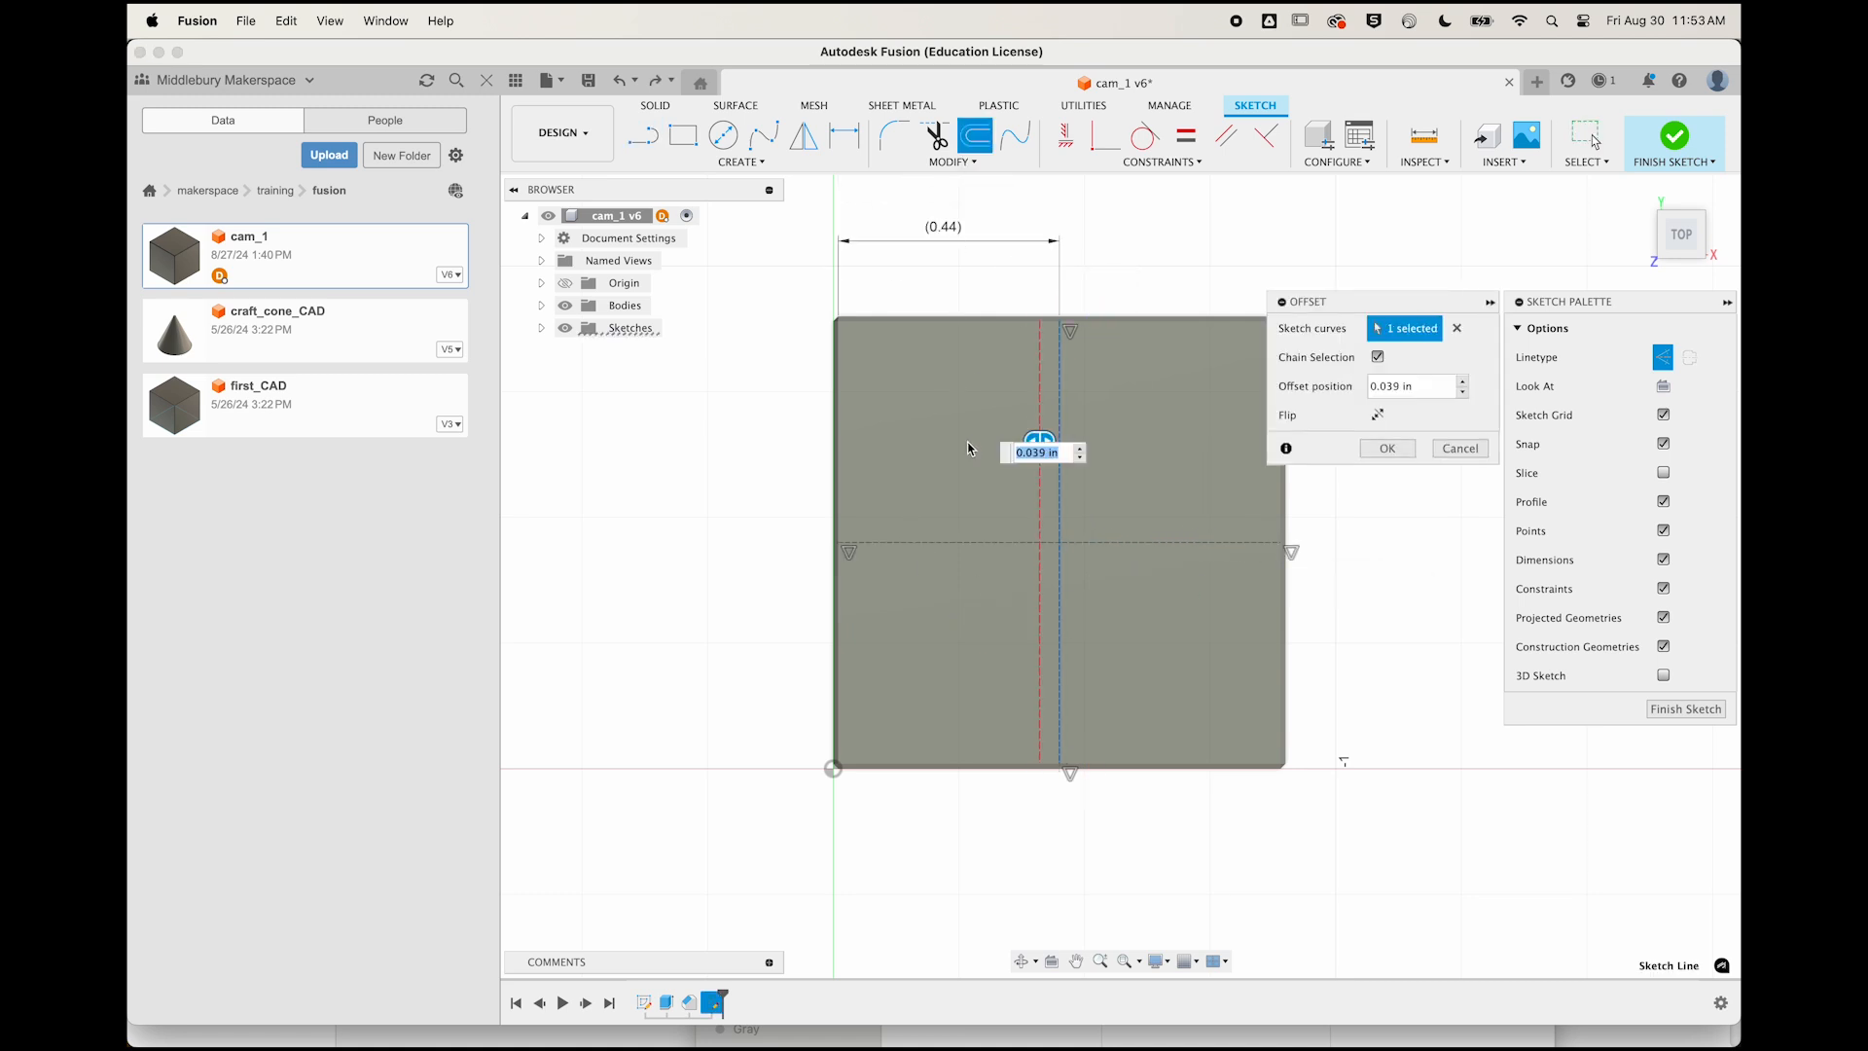
type("0.22")
key("Return")
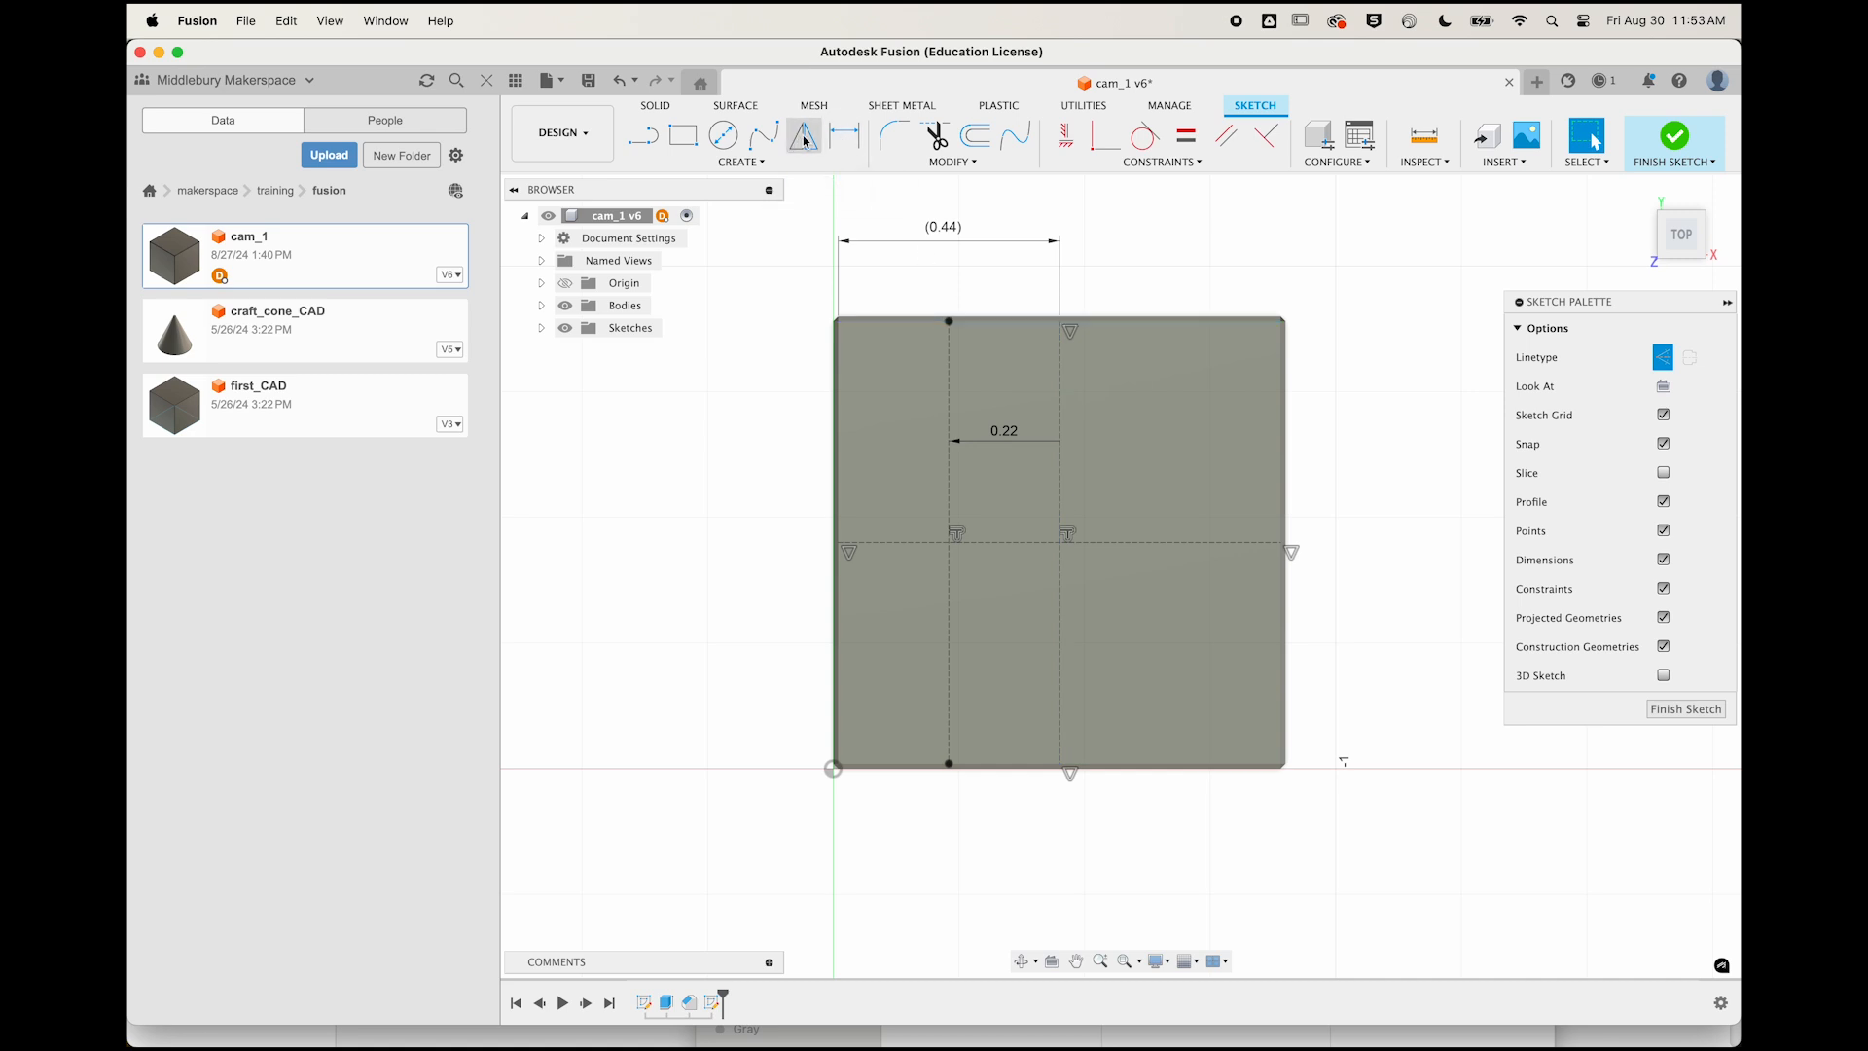
left_click(975, 136)
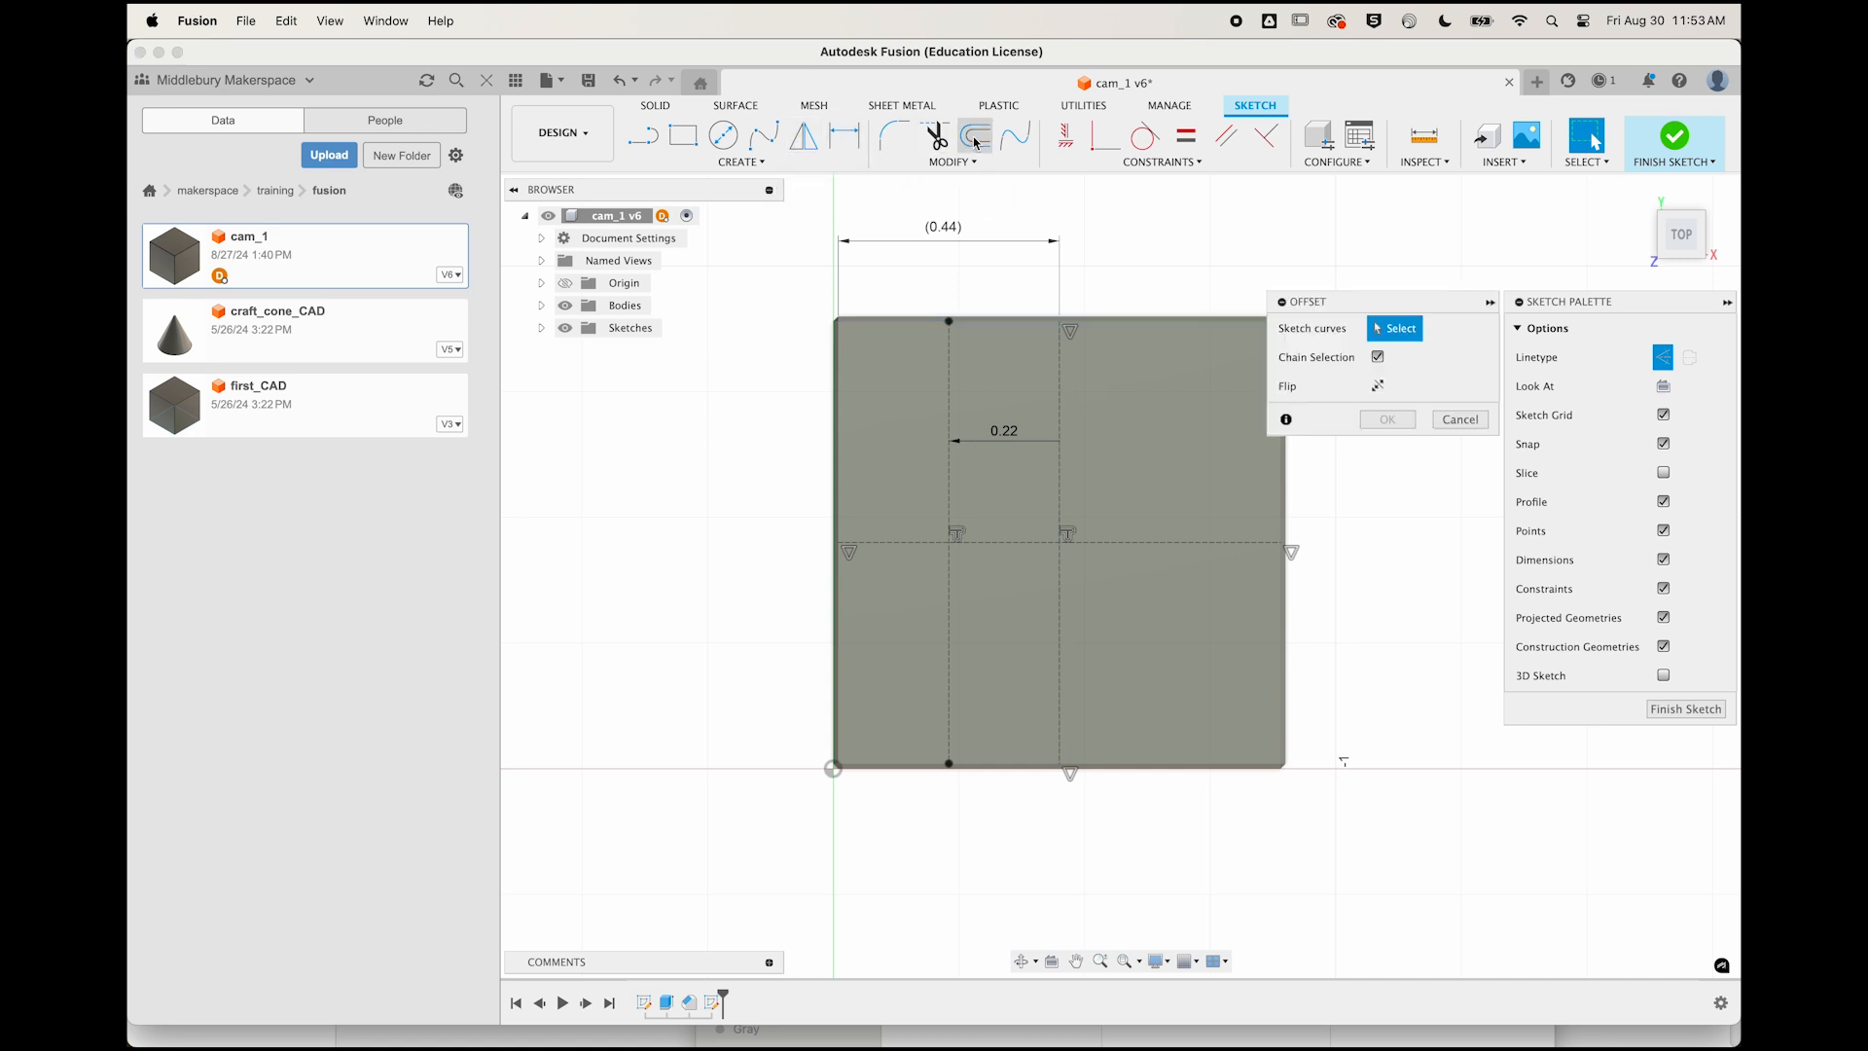
left_click(1062, 486)
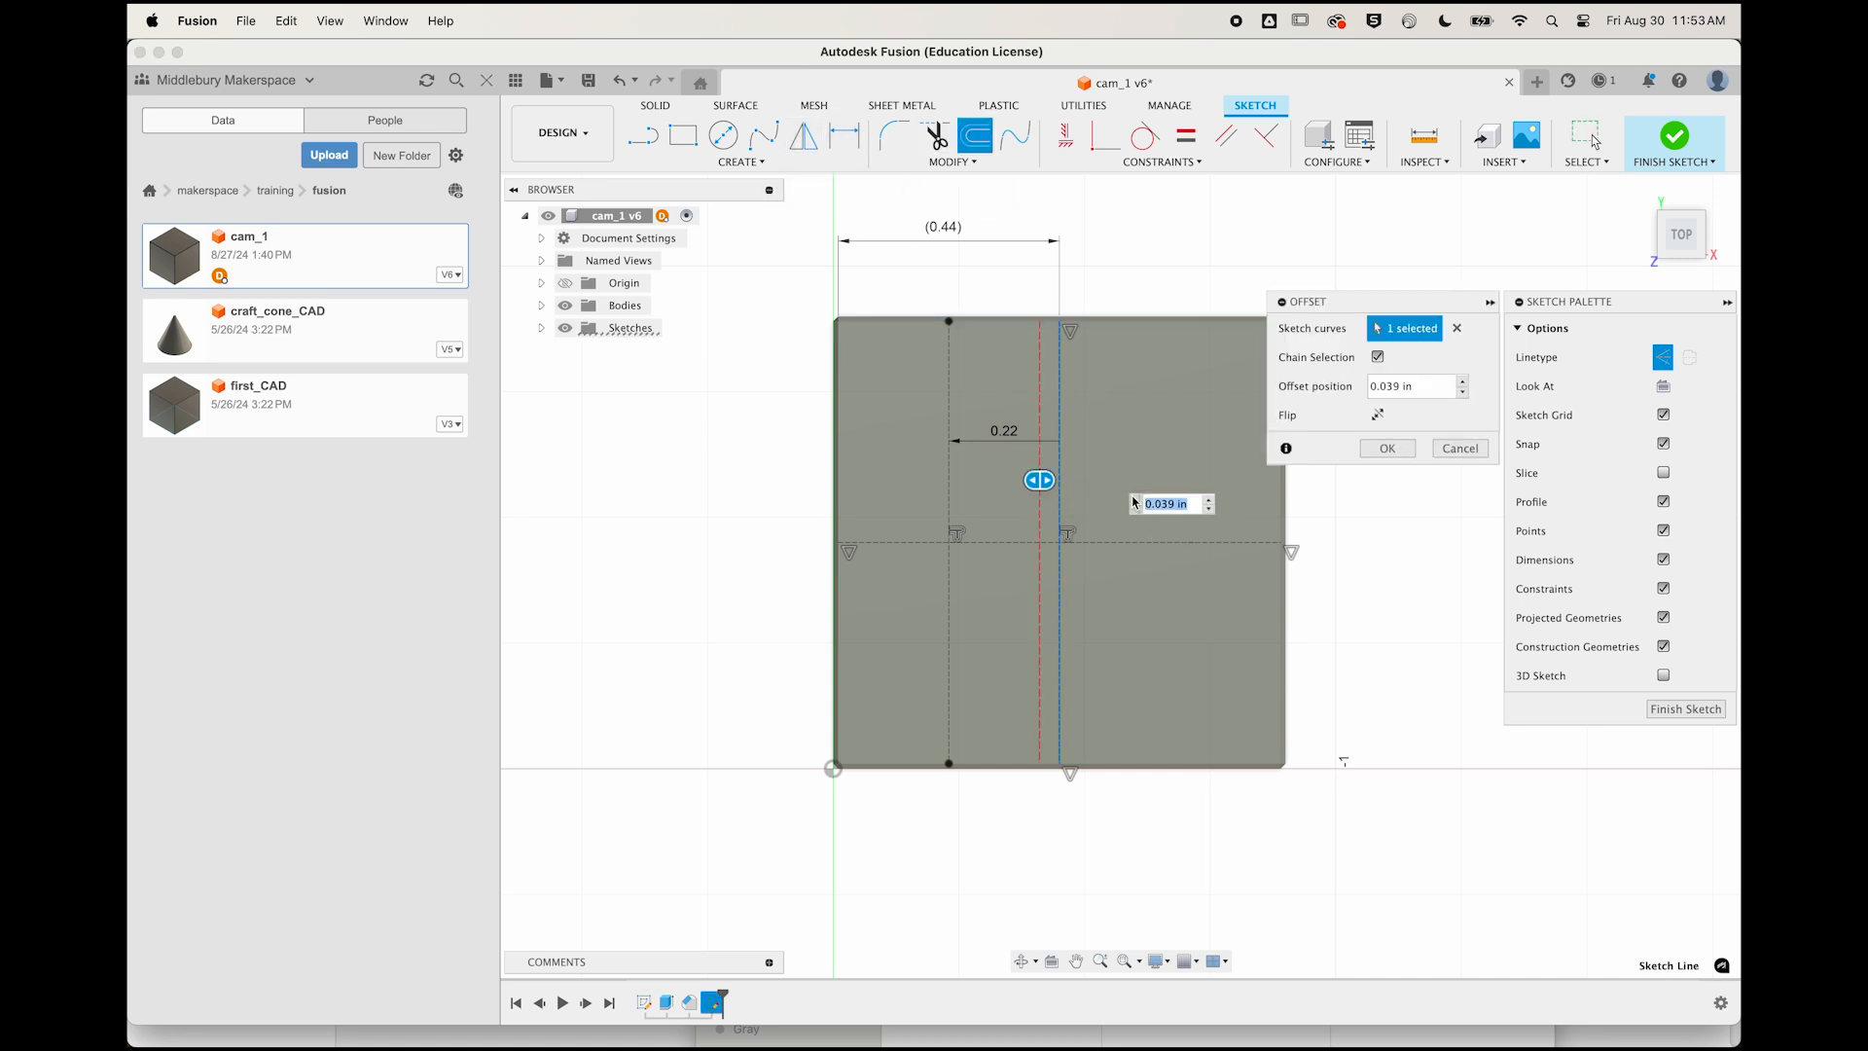
type("-.22")
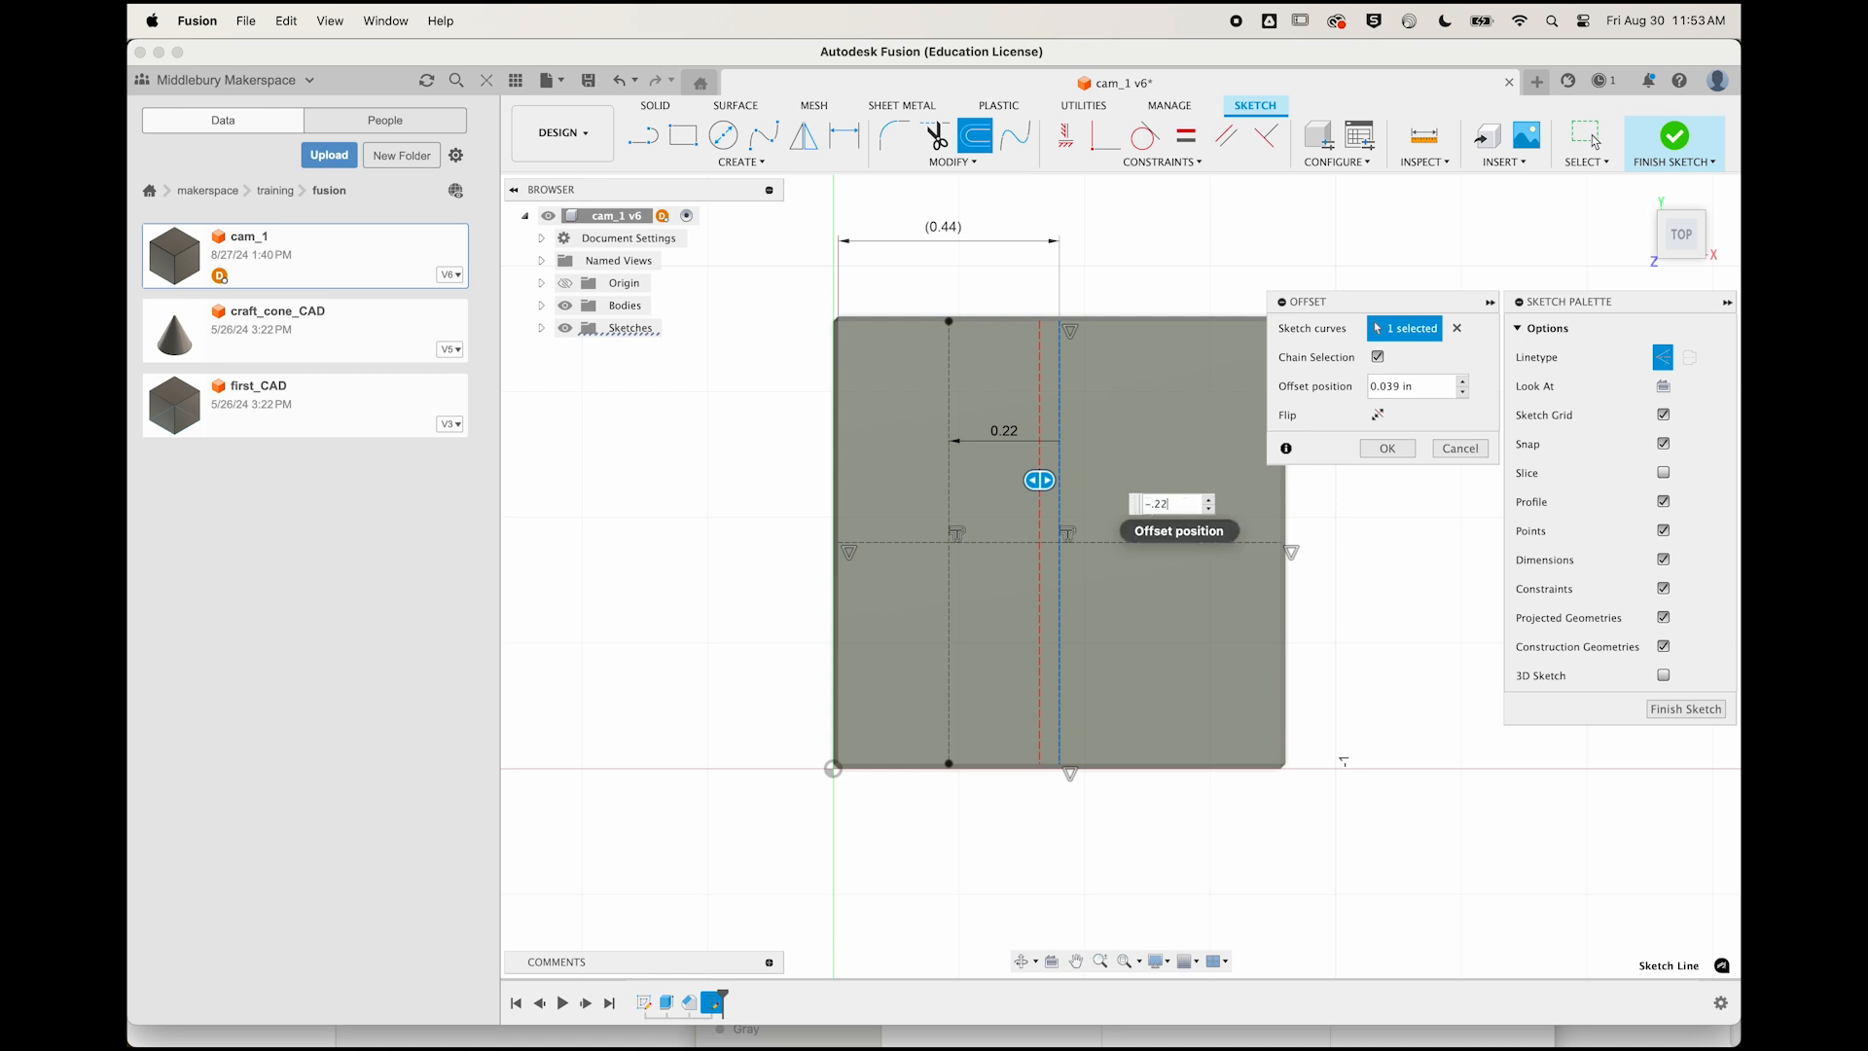
key("Return")
key("Return")
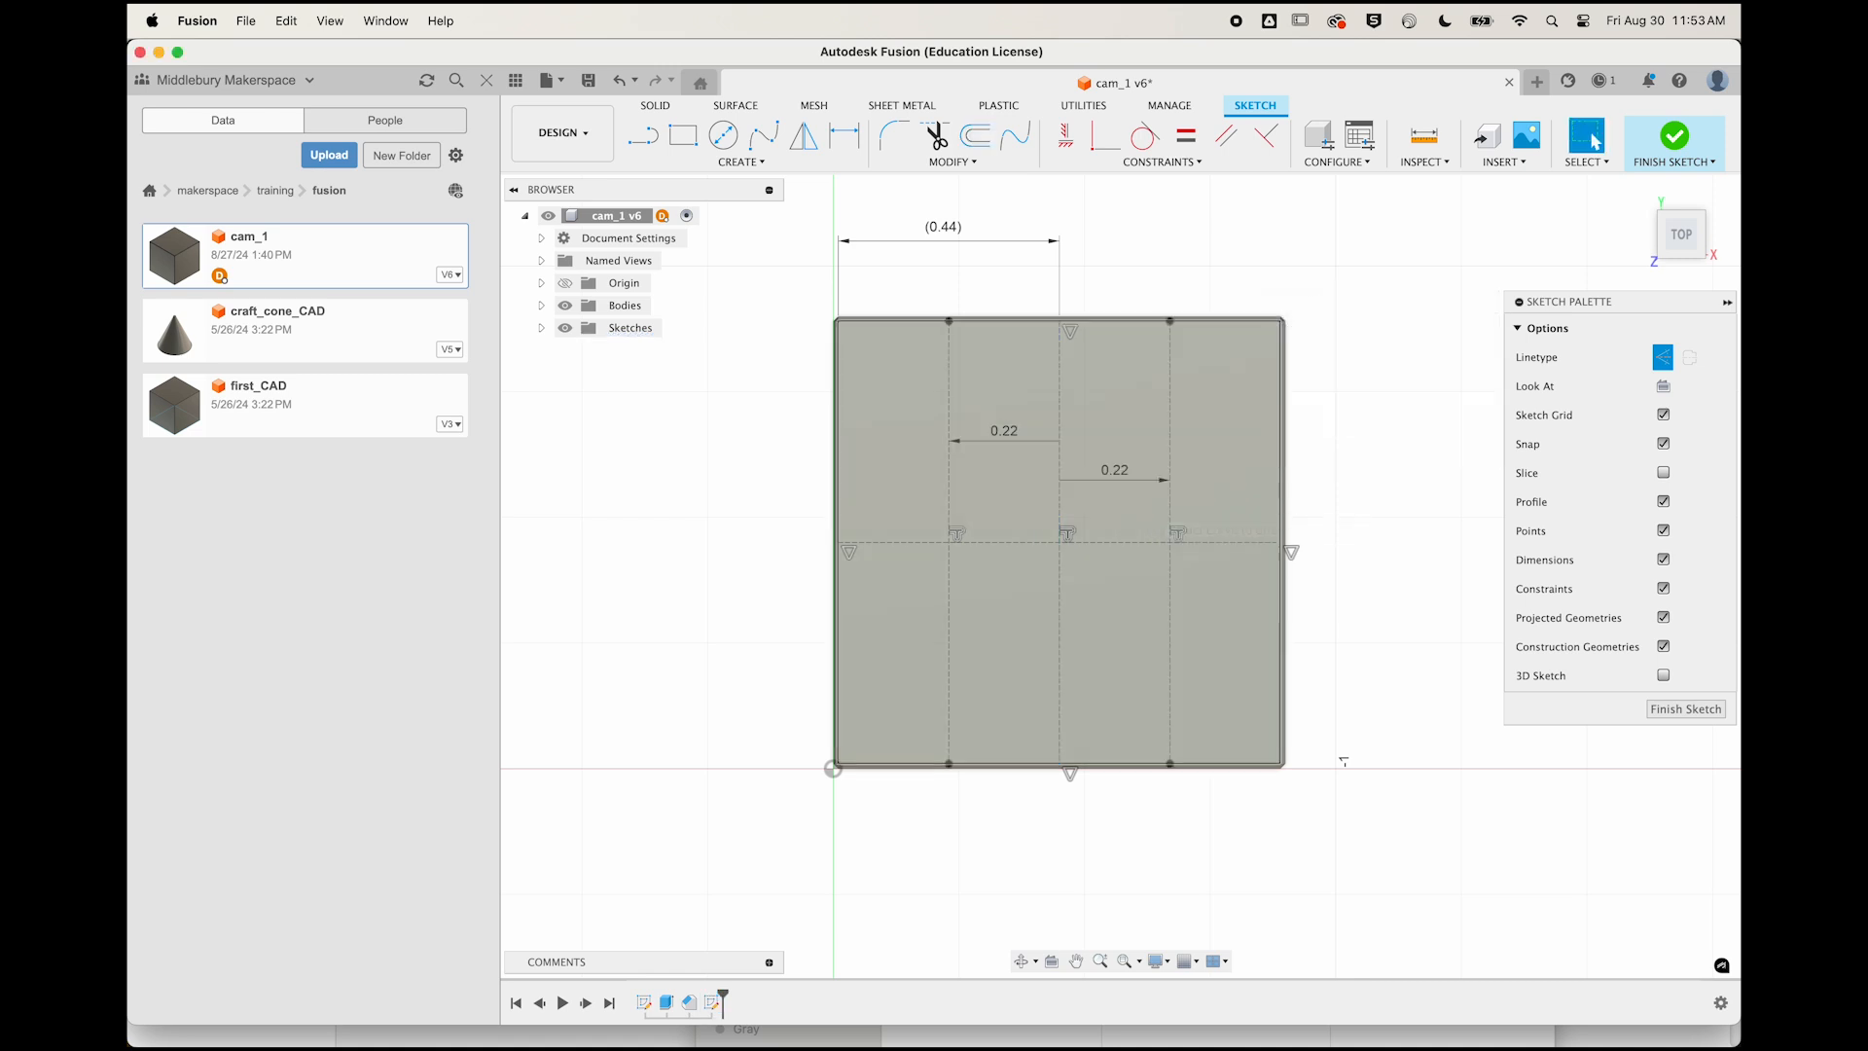
Offset the horizontal construction centreline 0.22 in above and below.
left_click(1018, 541)
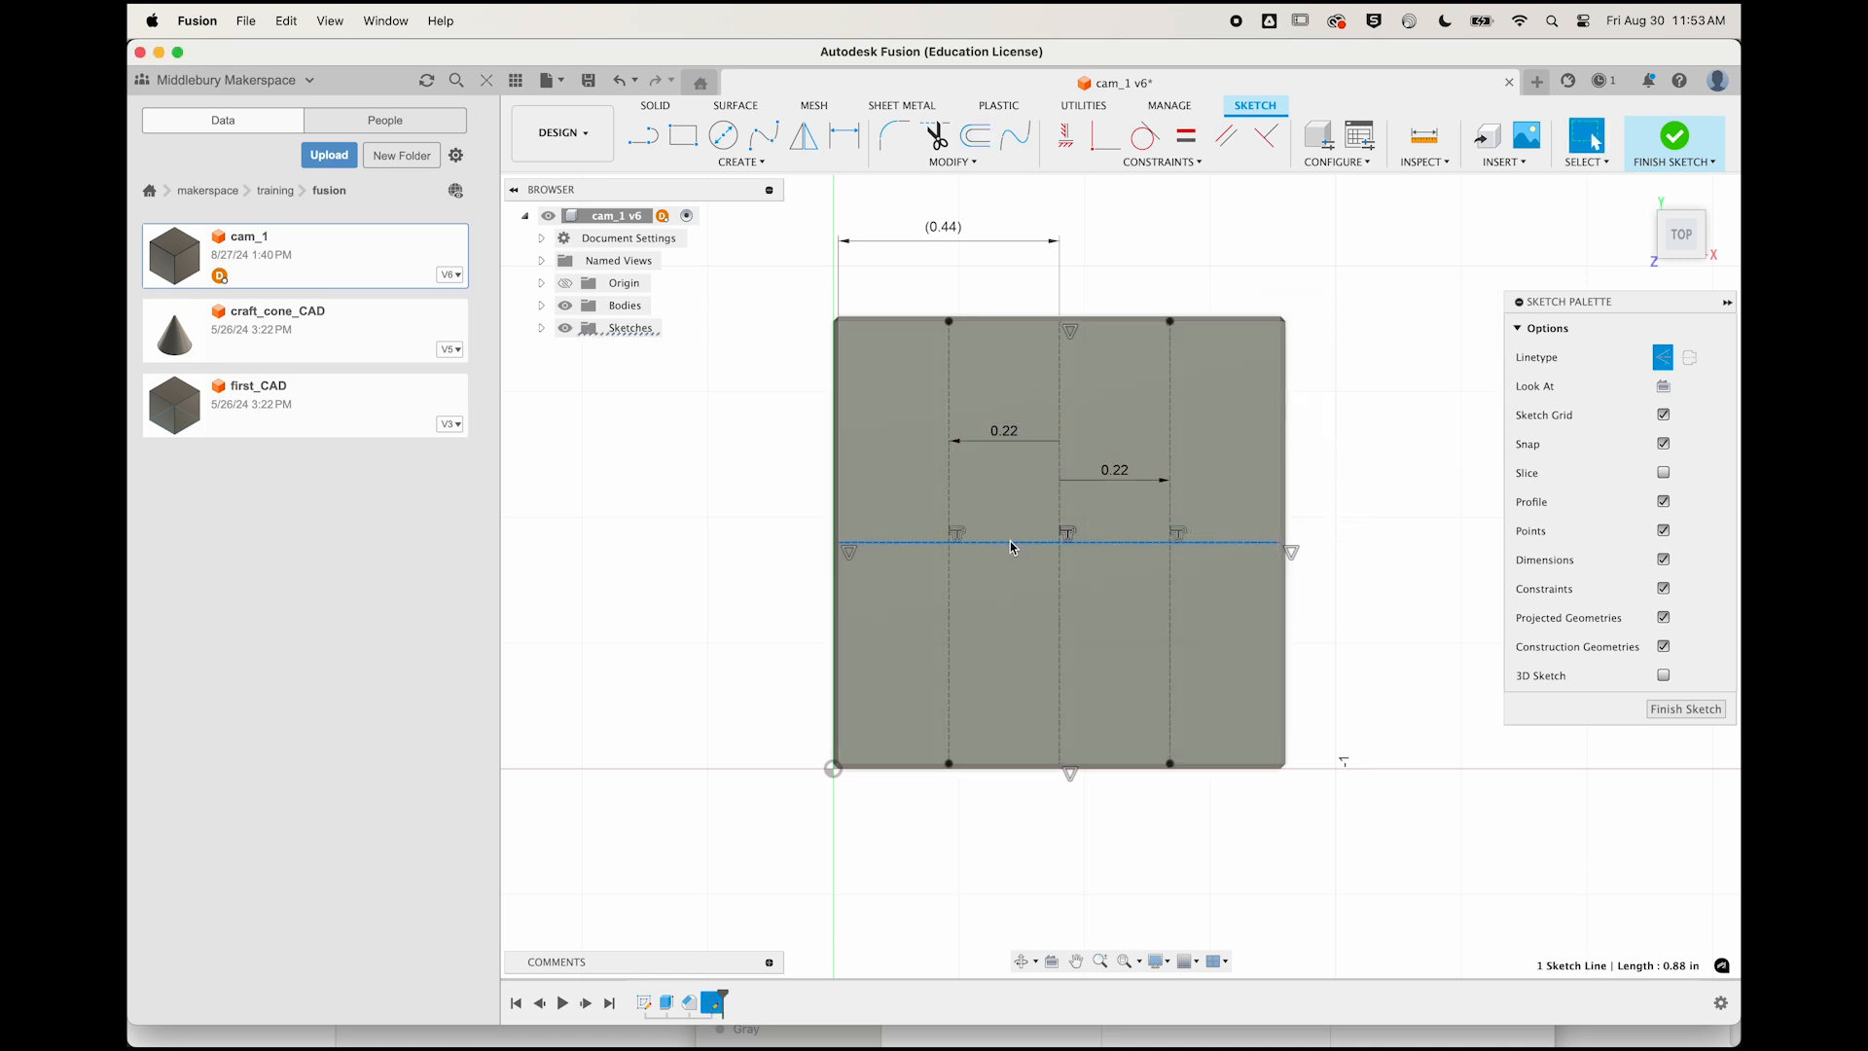
left_click(977, 146)
key("Return")
key("o")
left_click(910, 542)
type("-.22")
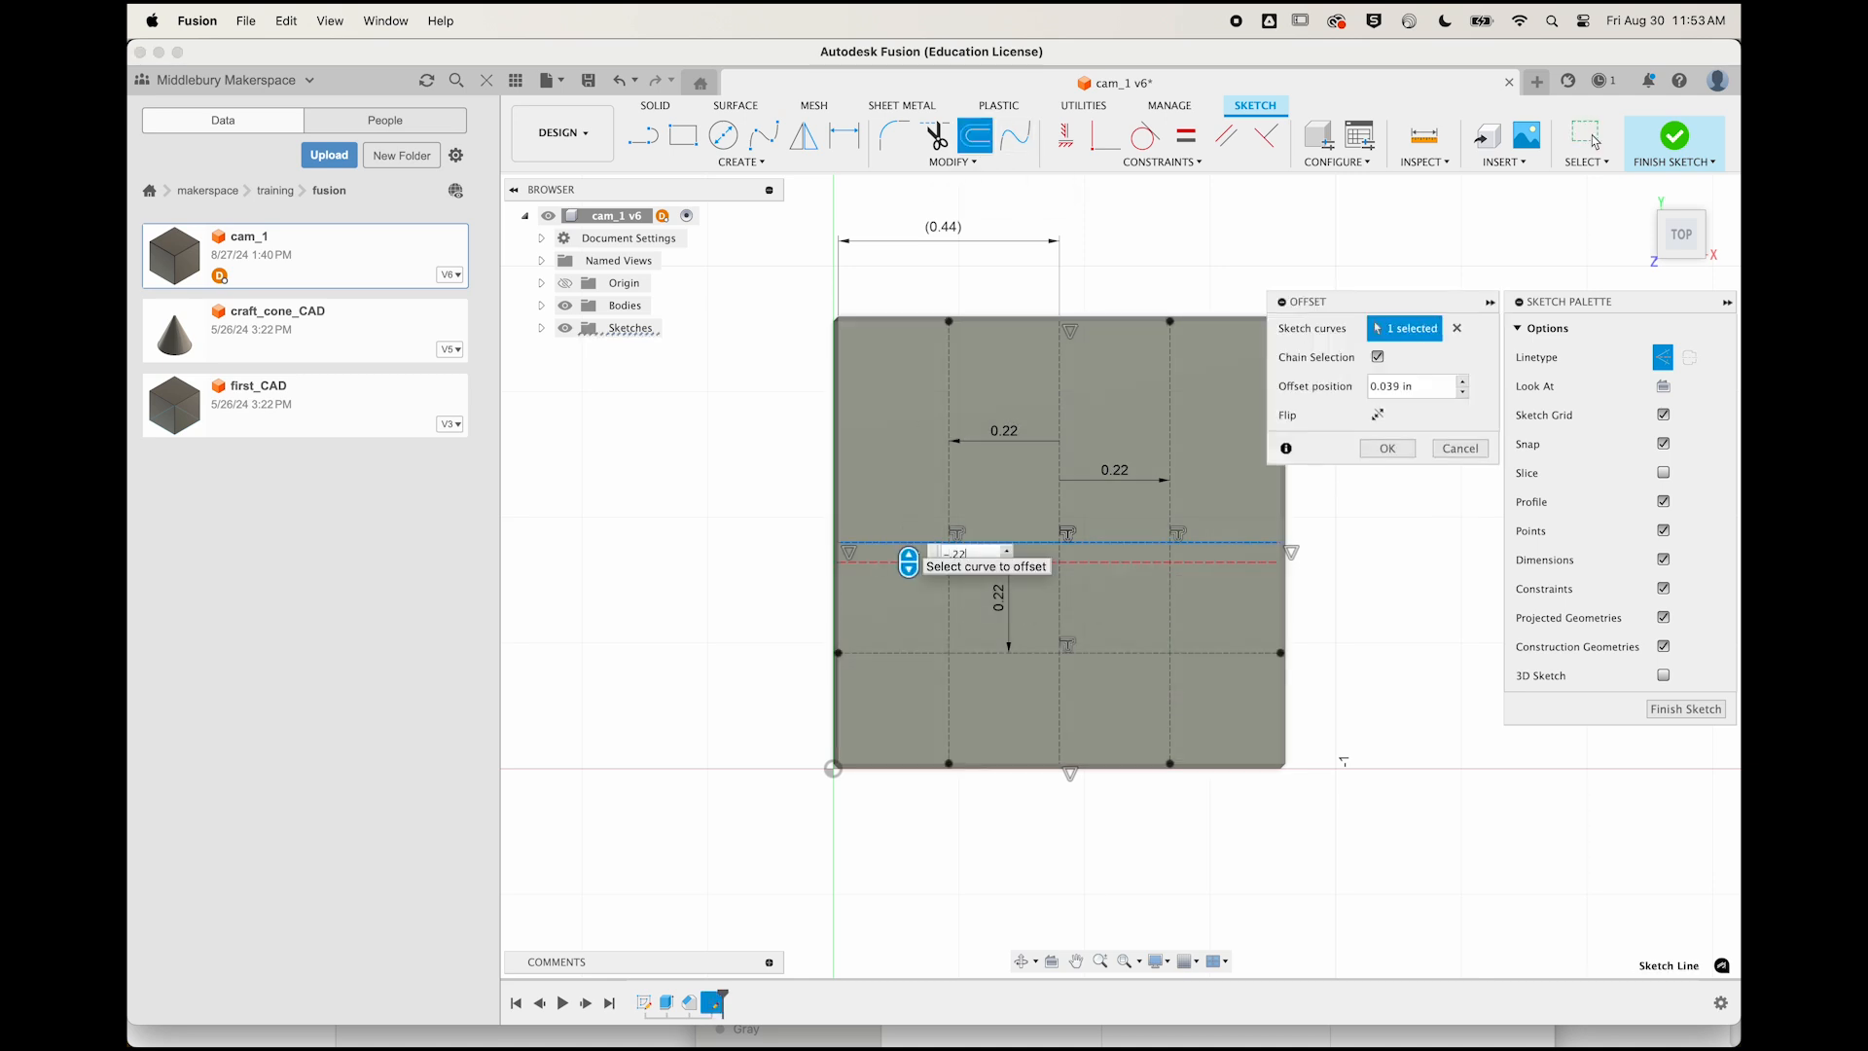
key("Return")
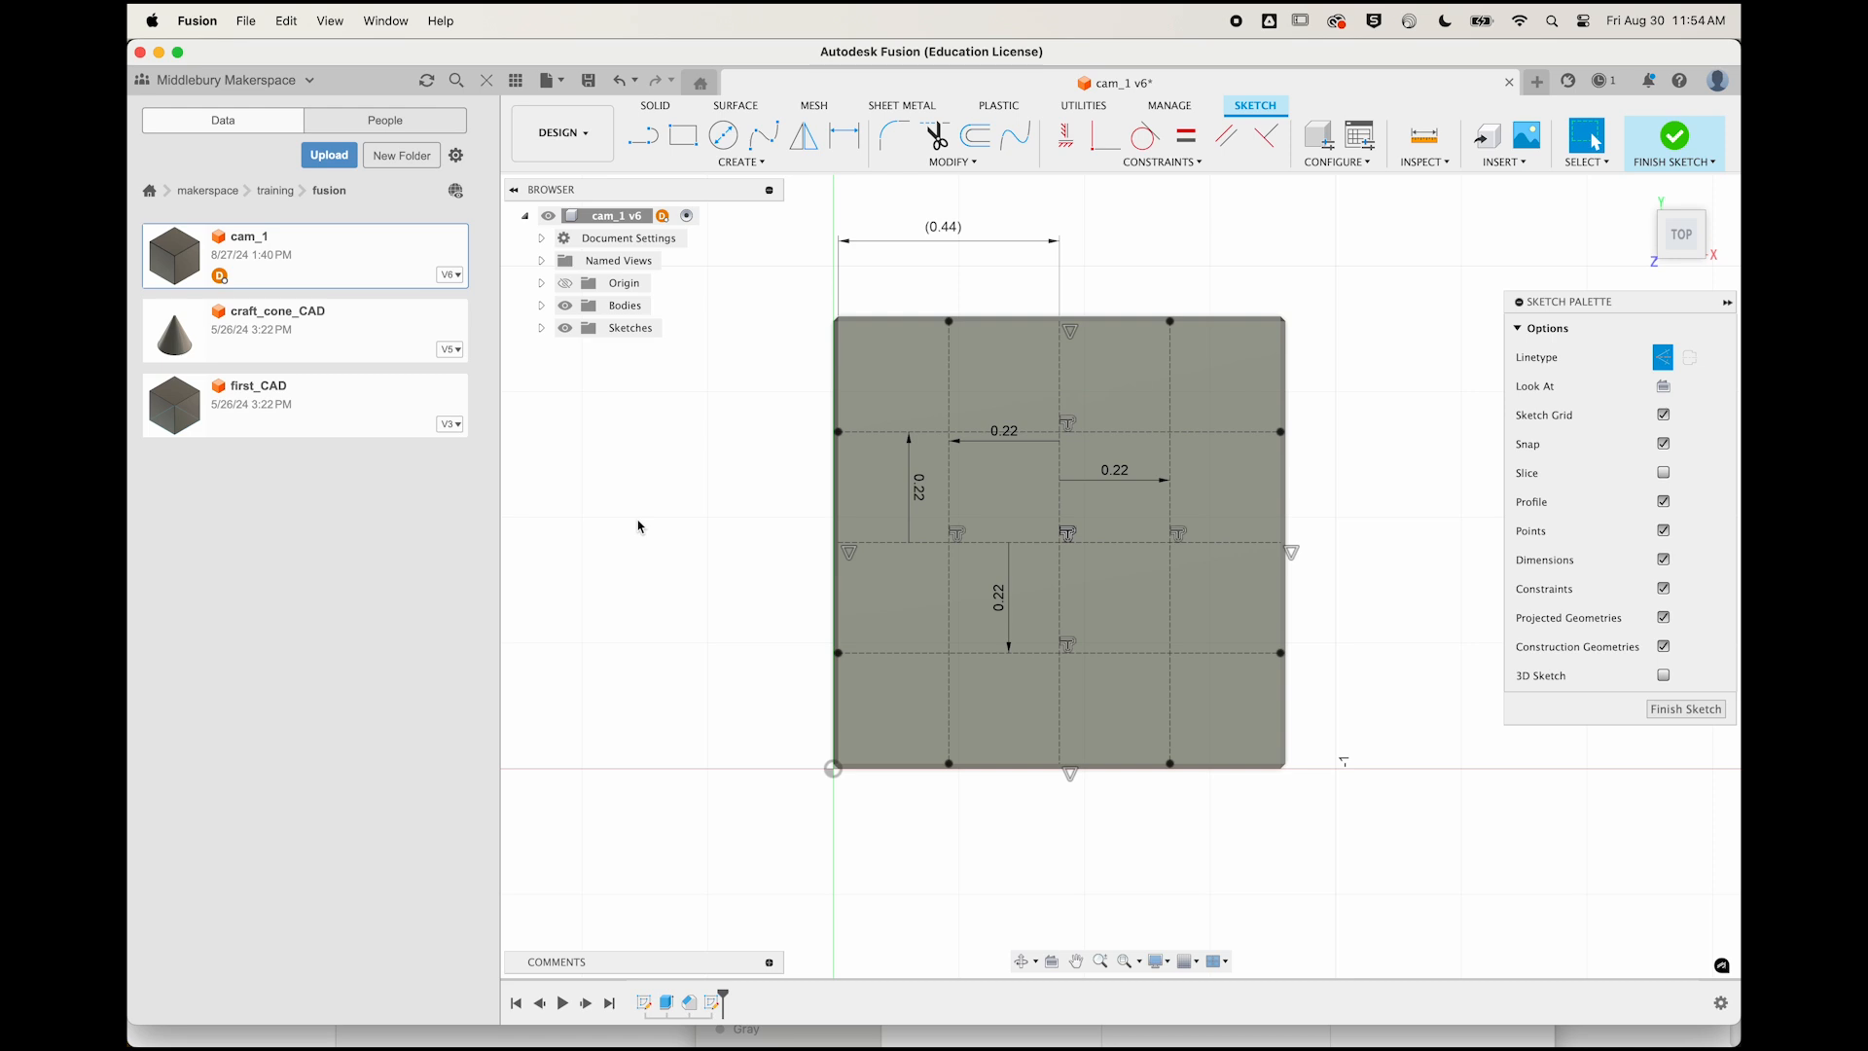
Add a user parameter named spacing in inches with the expression .22.
left_click(952, 161)
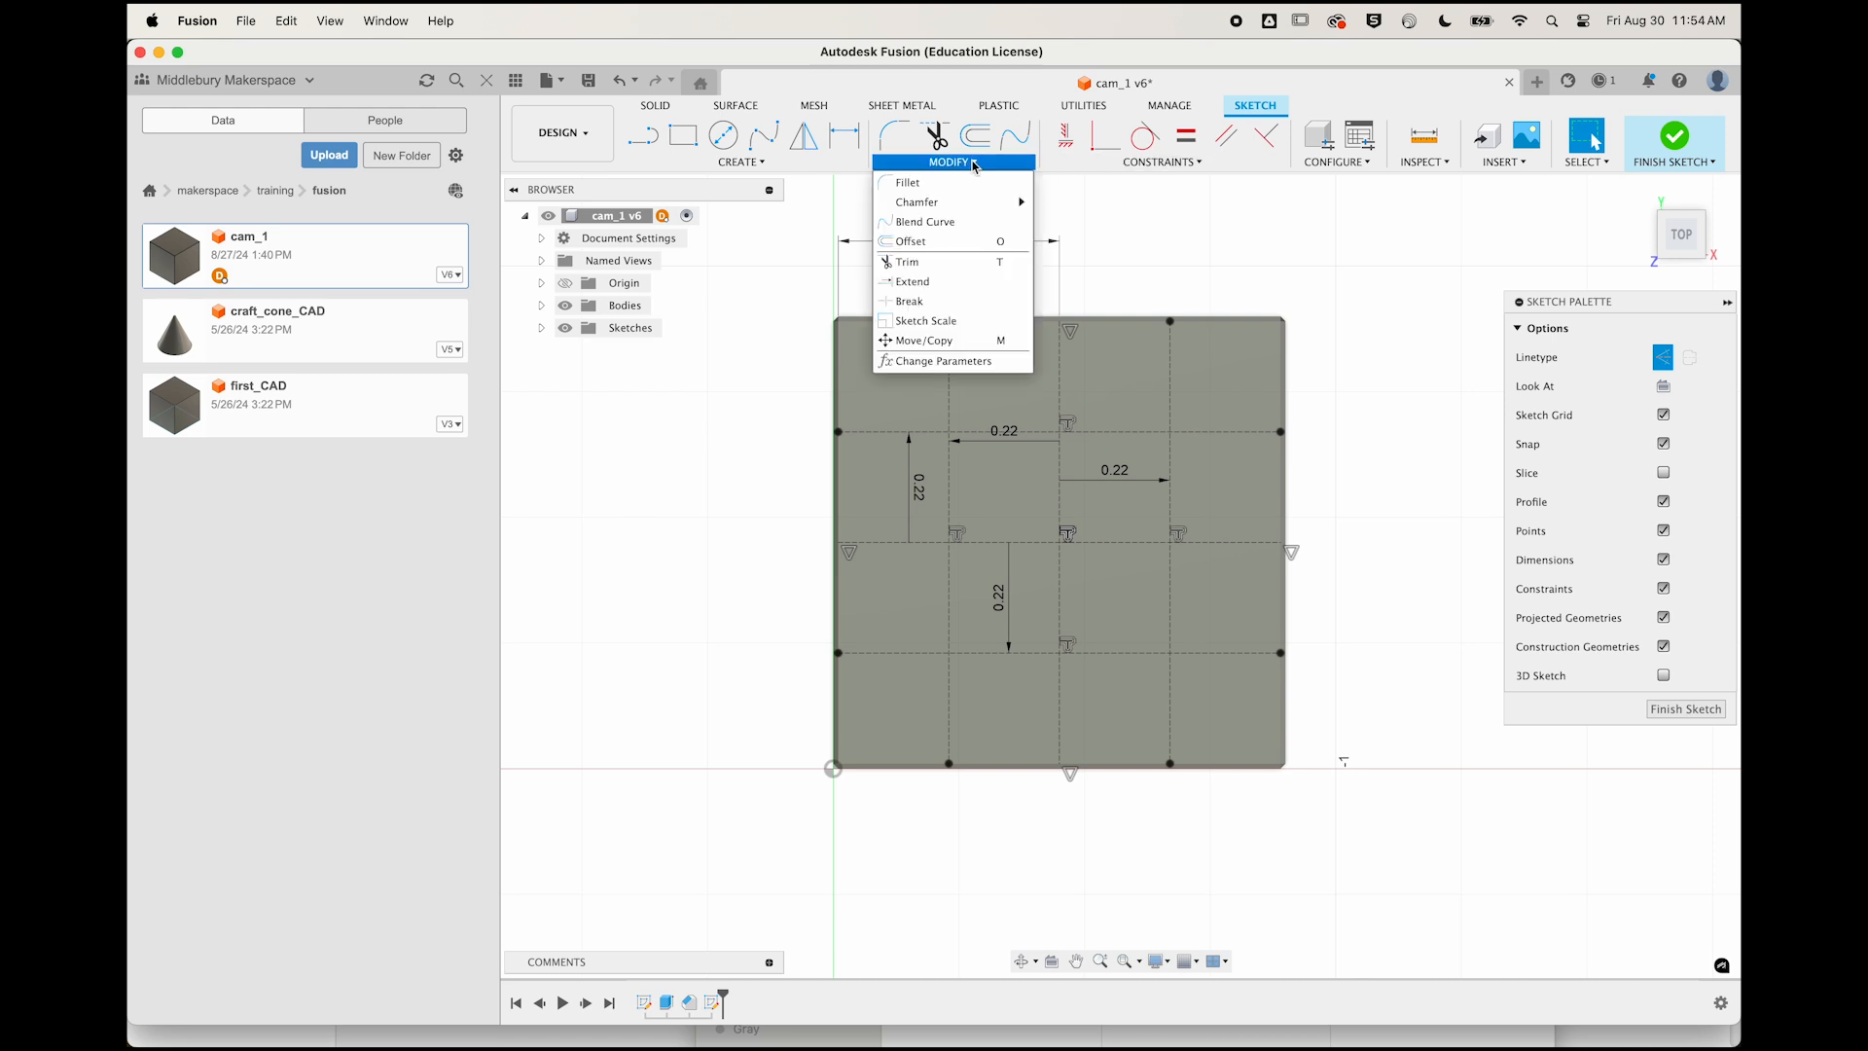
left_click(931, 362)
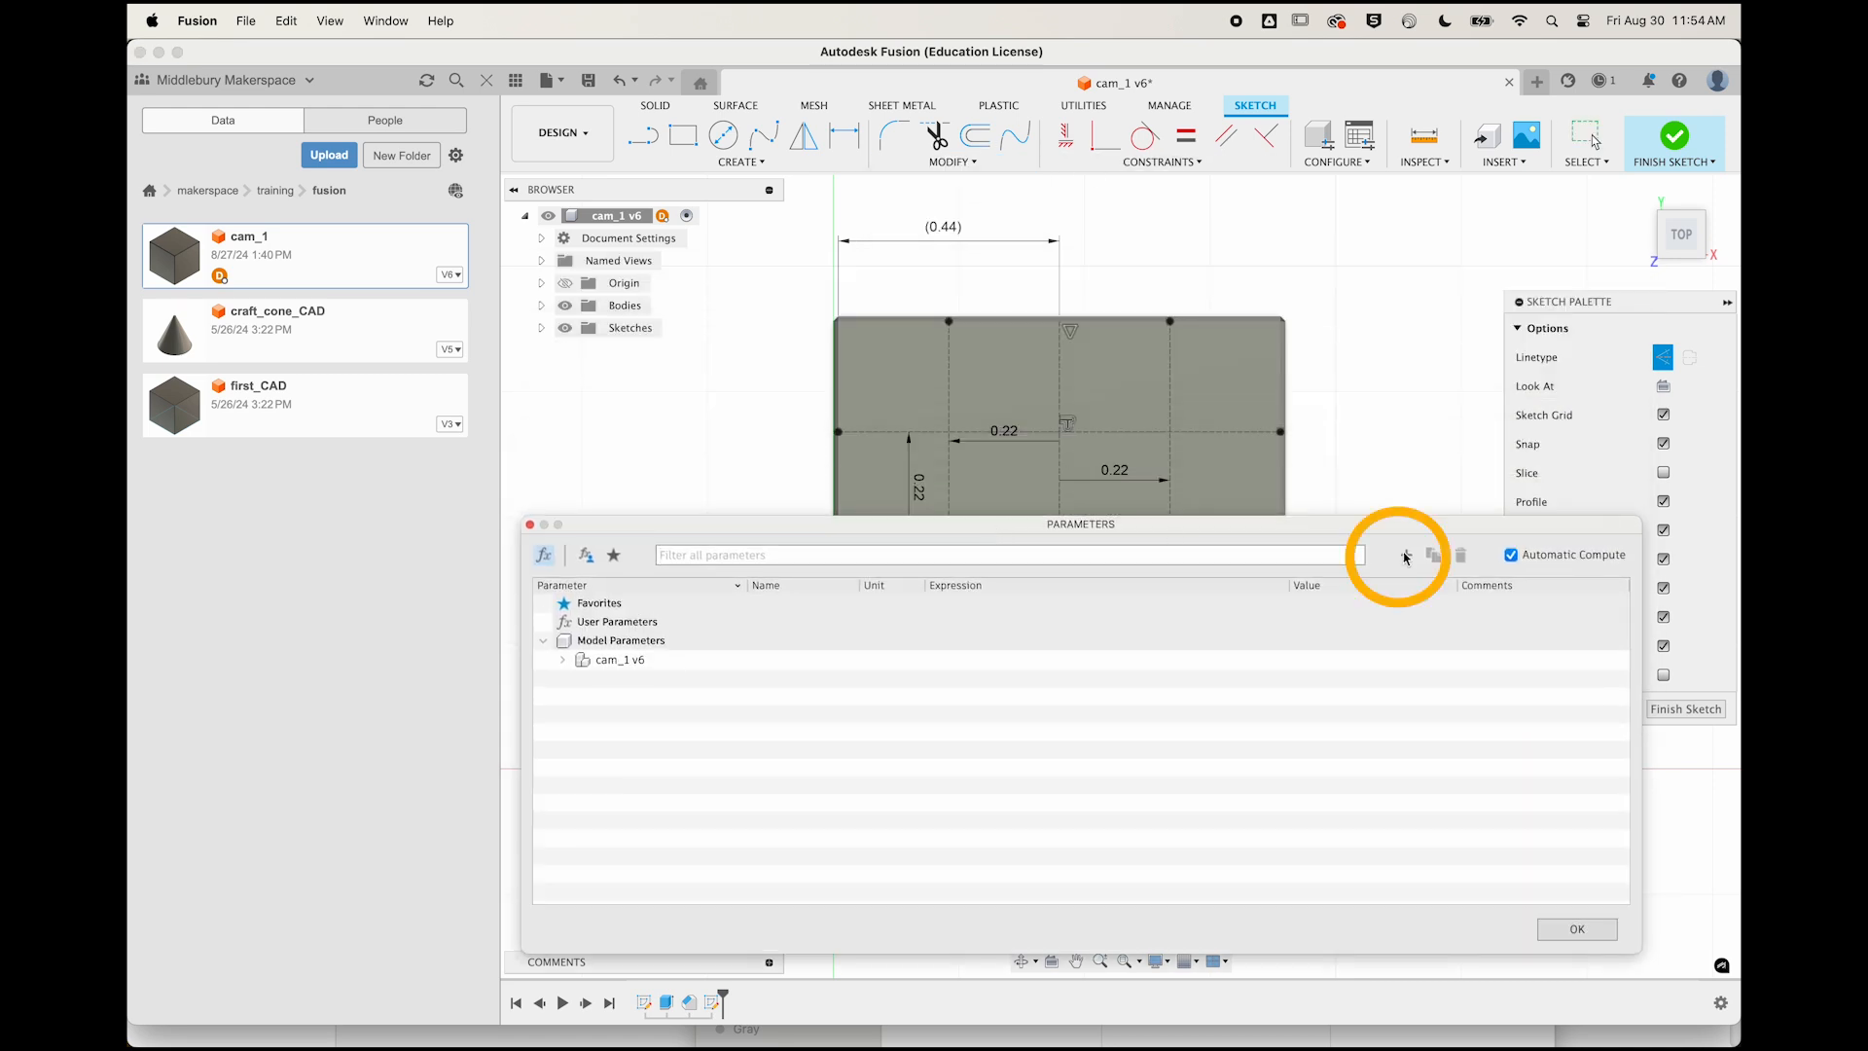
left_click(1405, 556)
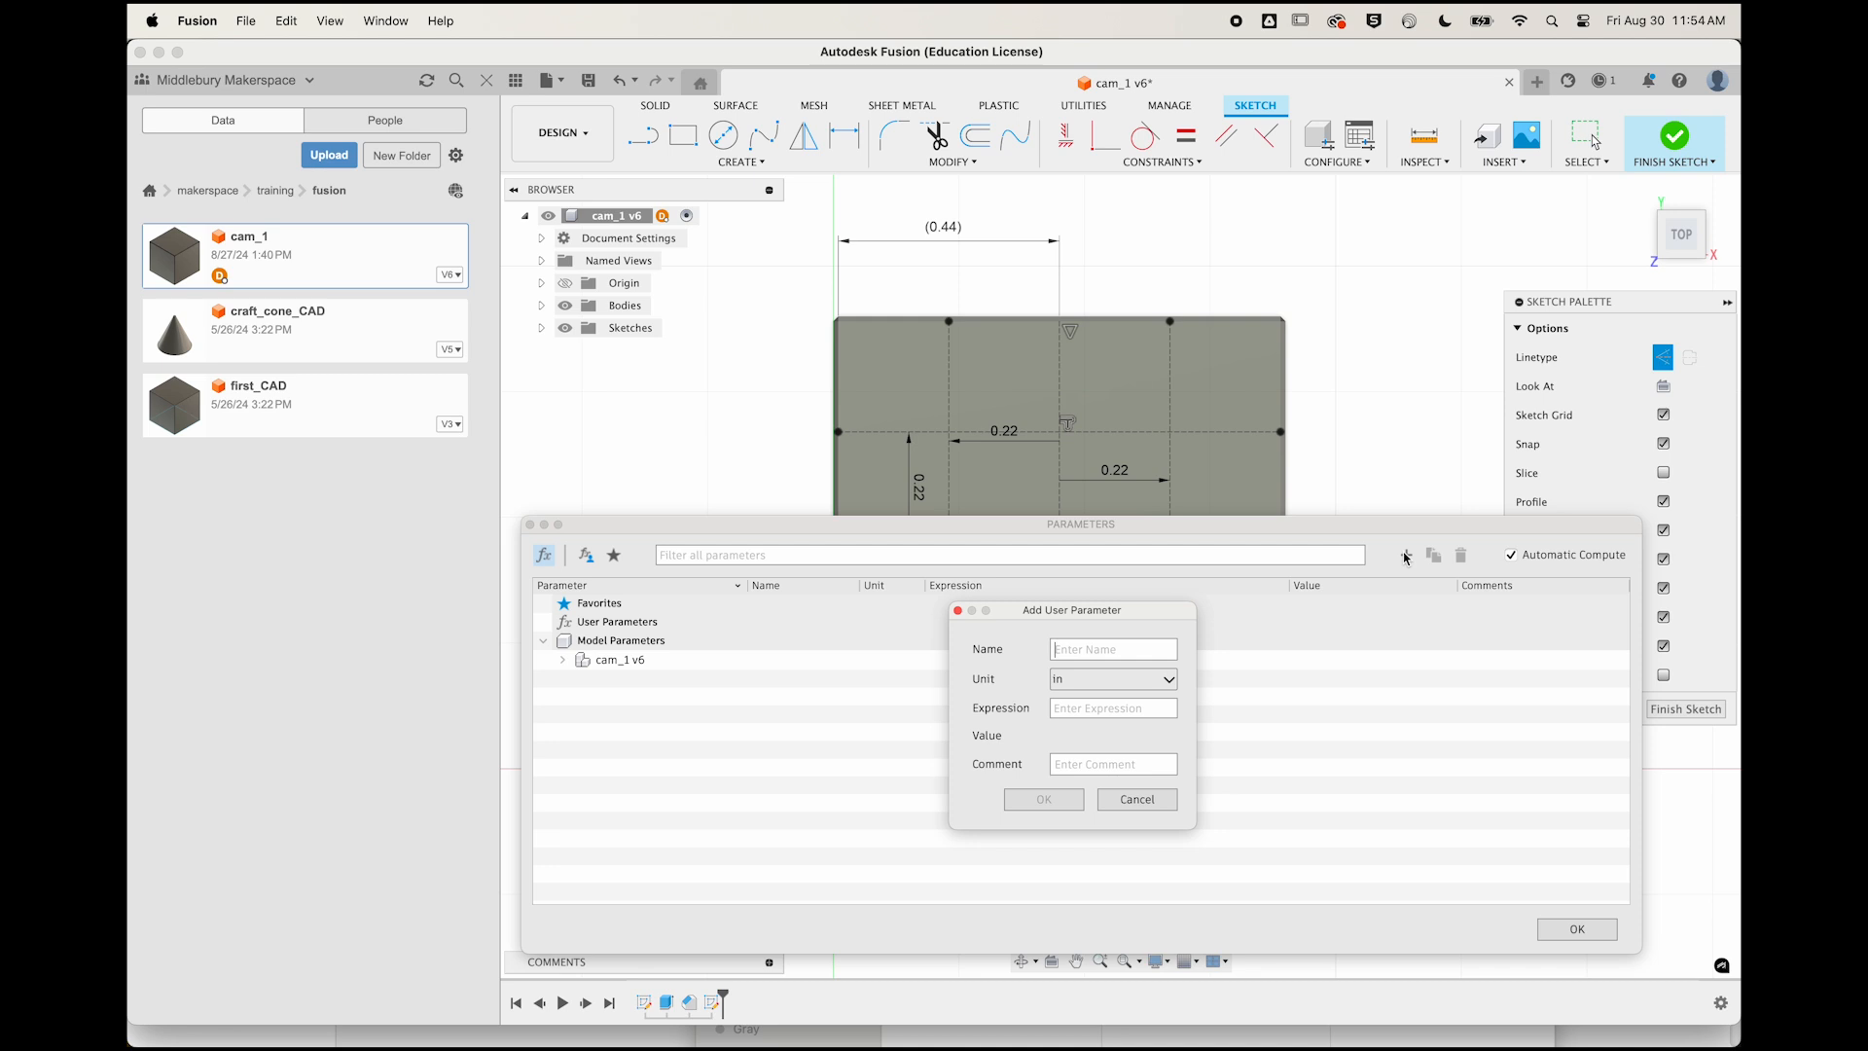
type("spacing")
left_click(1094, 708)
type(".22")
left_click(1037, 800)
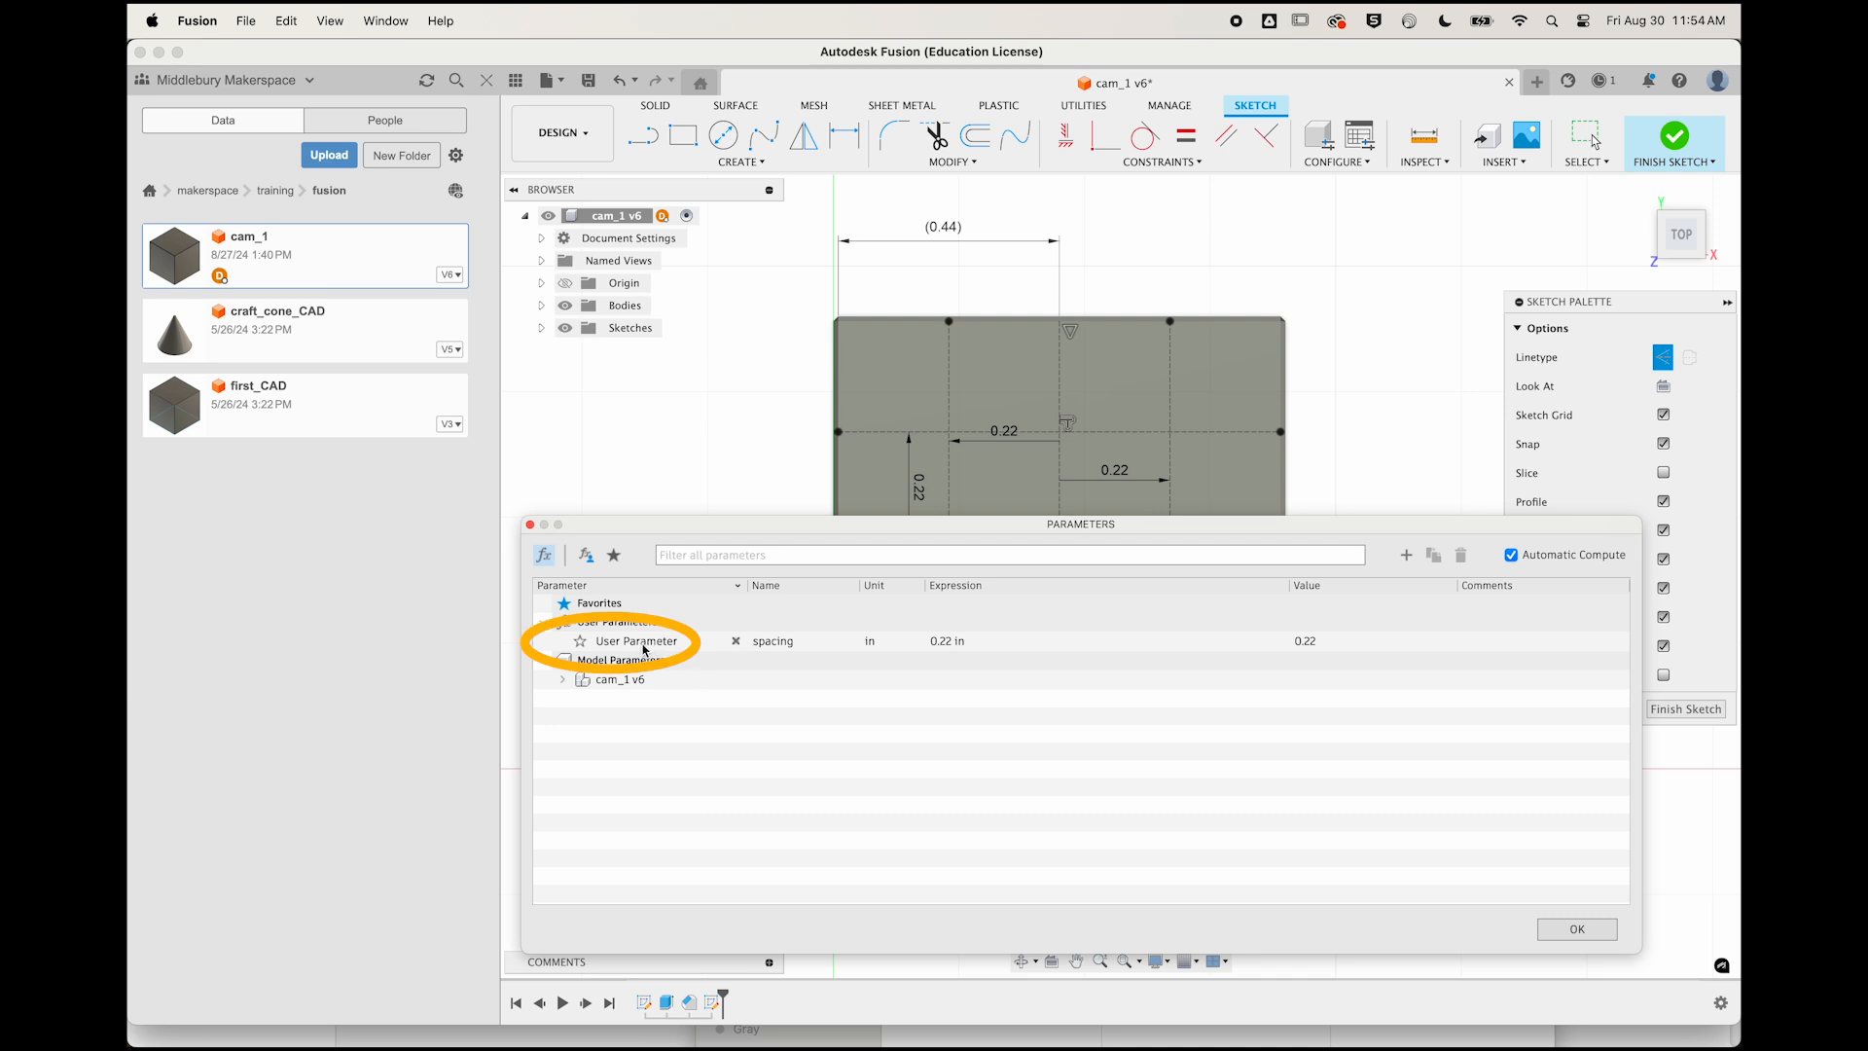
left_click_drag(730, 524, 484, 504)
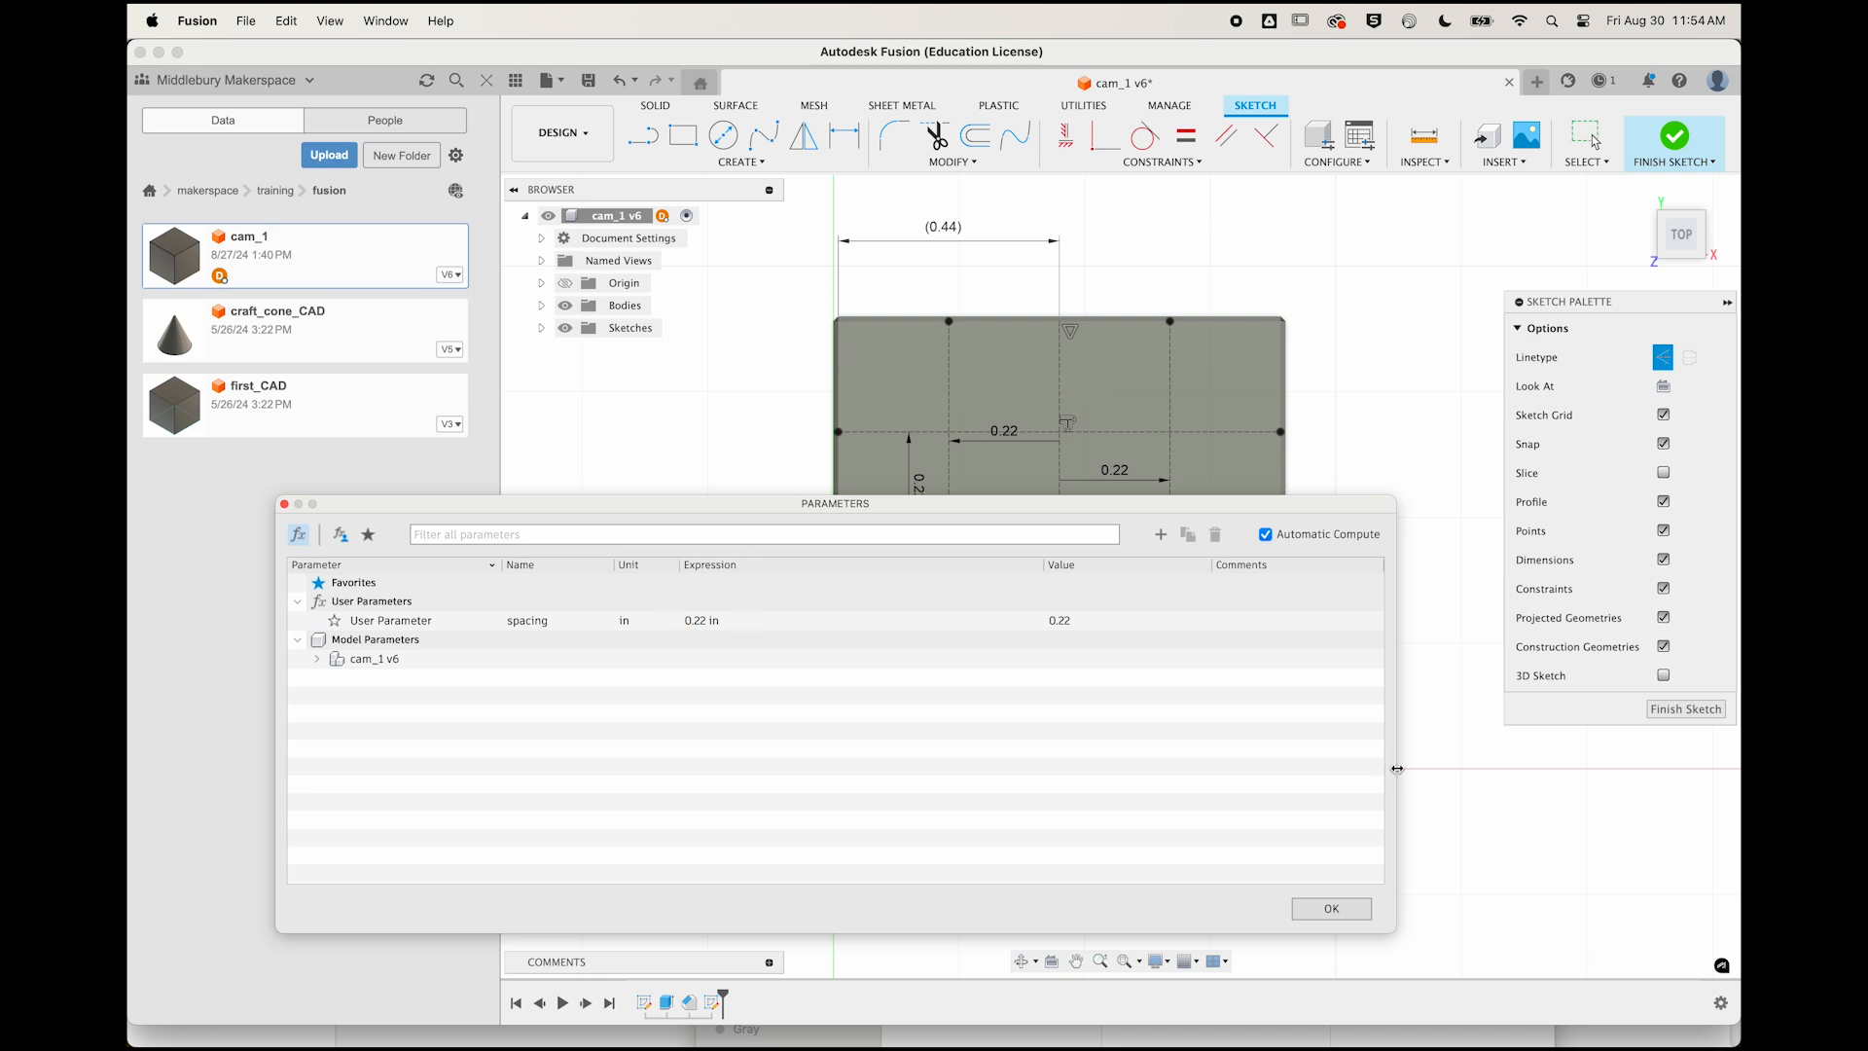
left_click_drag(1397, 768, 811, 768)
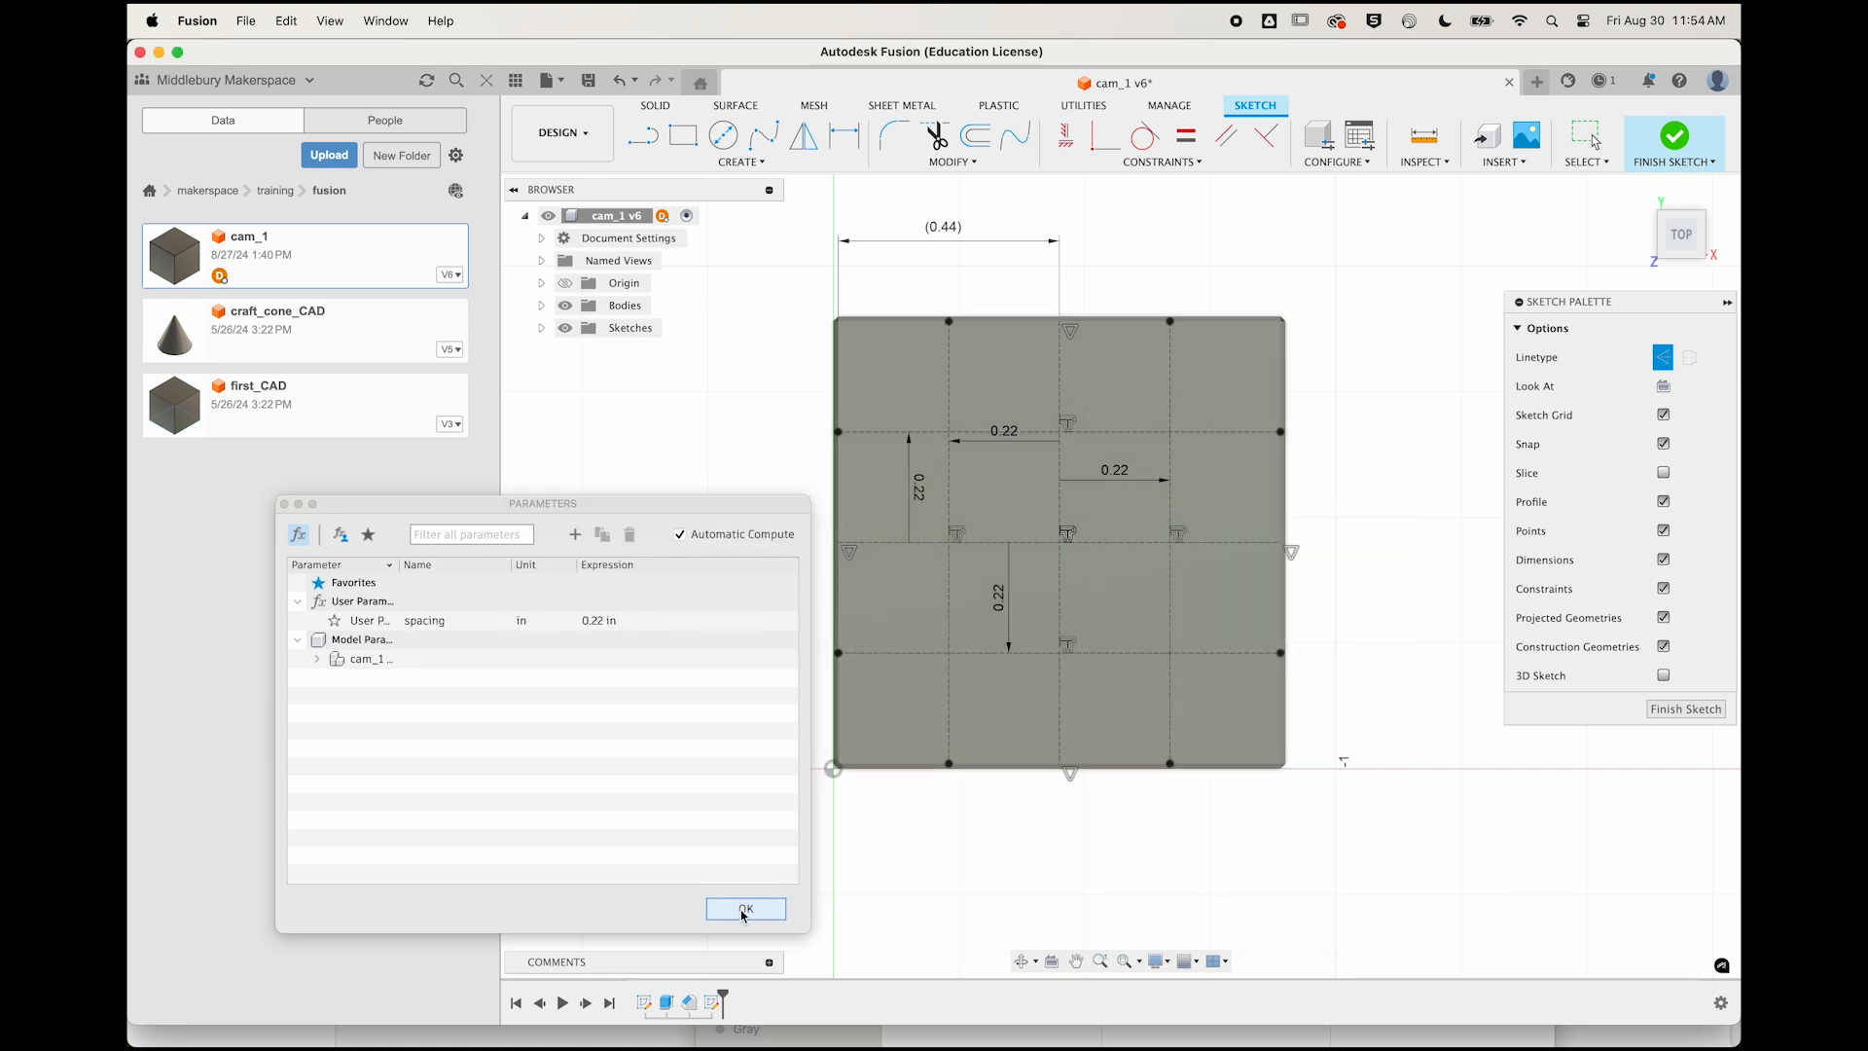
left_click(745, 910)
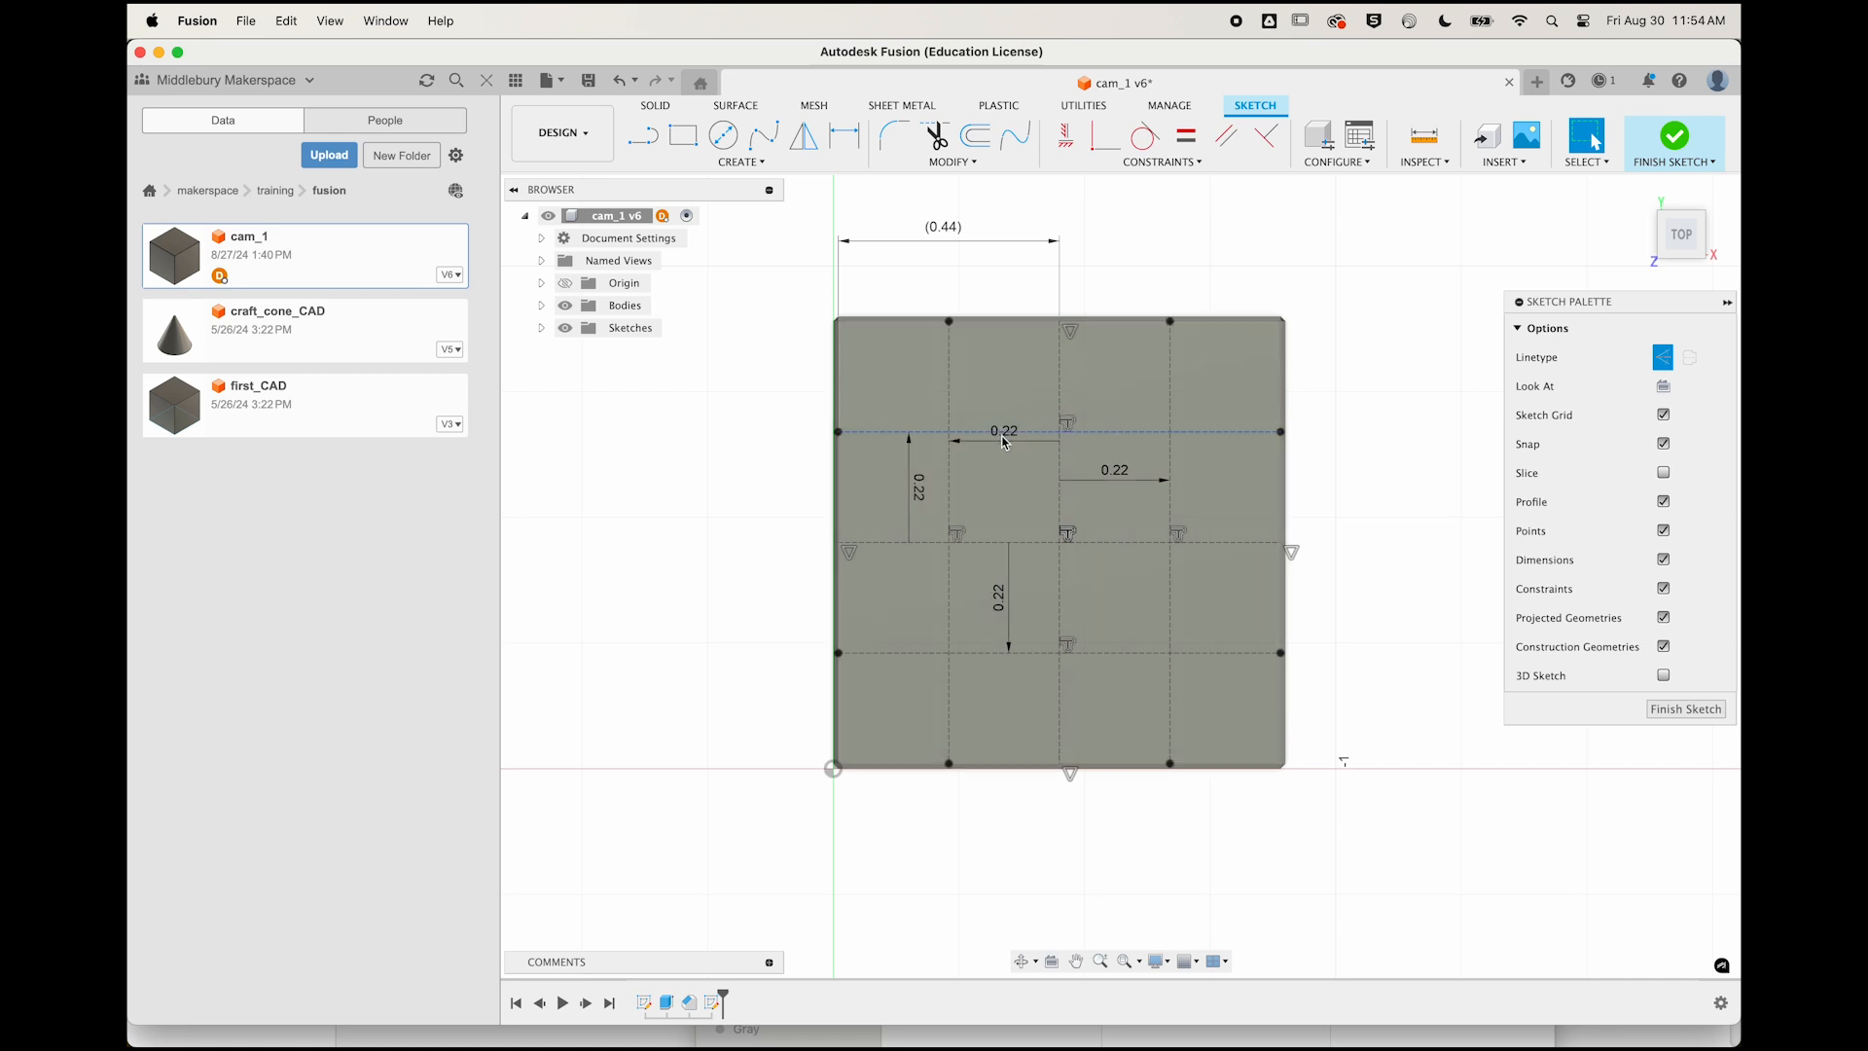
Drive the dimension between the vertical centreline and its left offset line with the spacing parameter.
double_click(1006, 443)
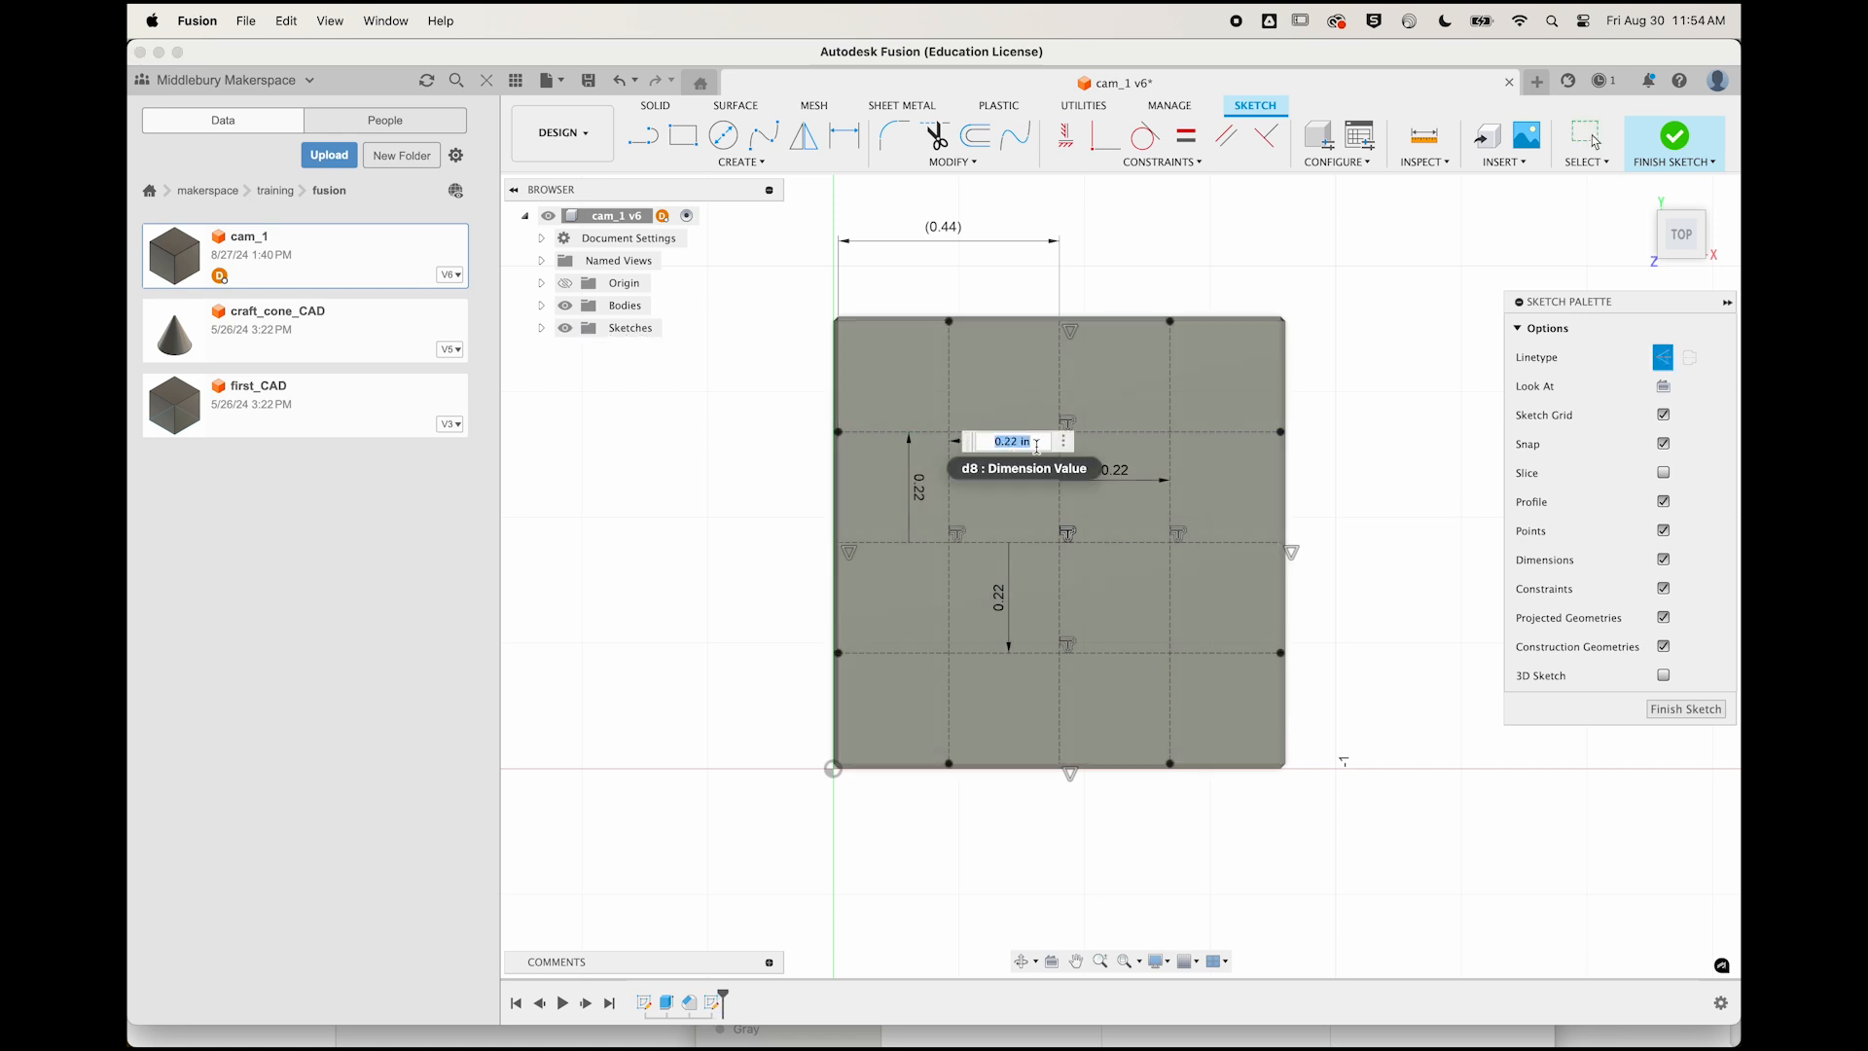
type("spac")
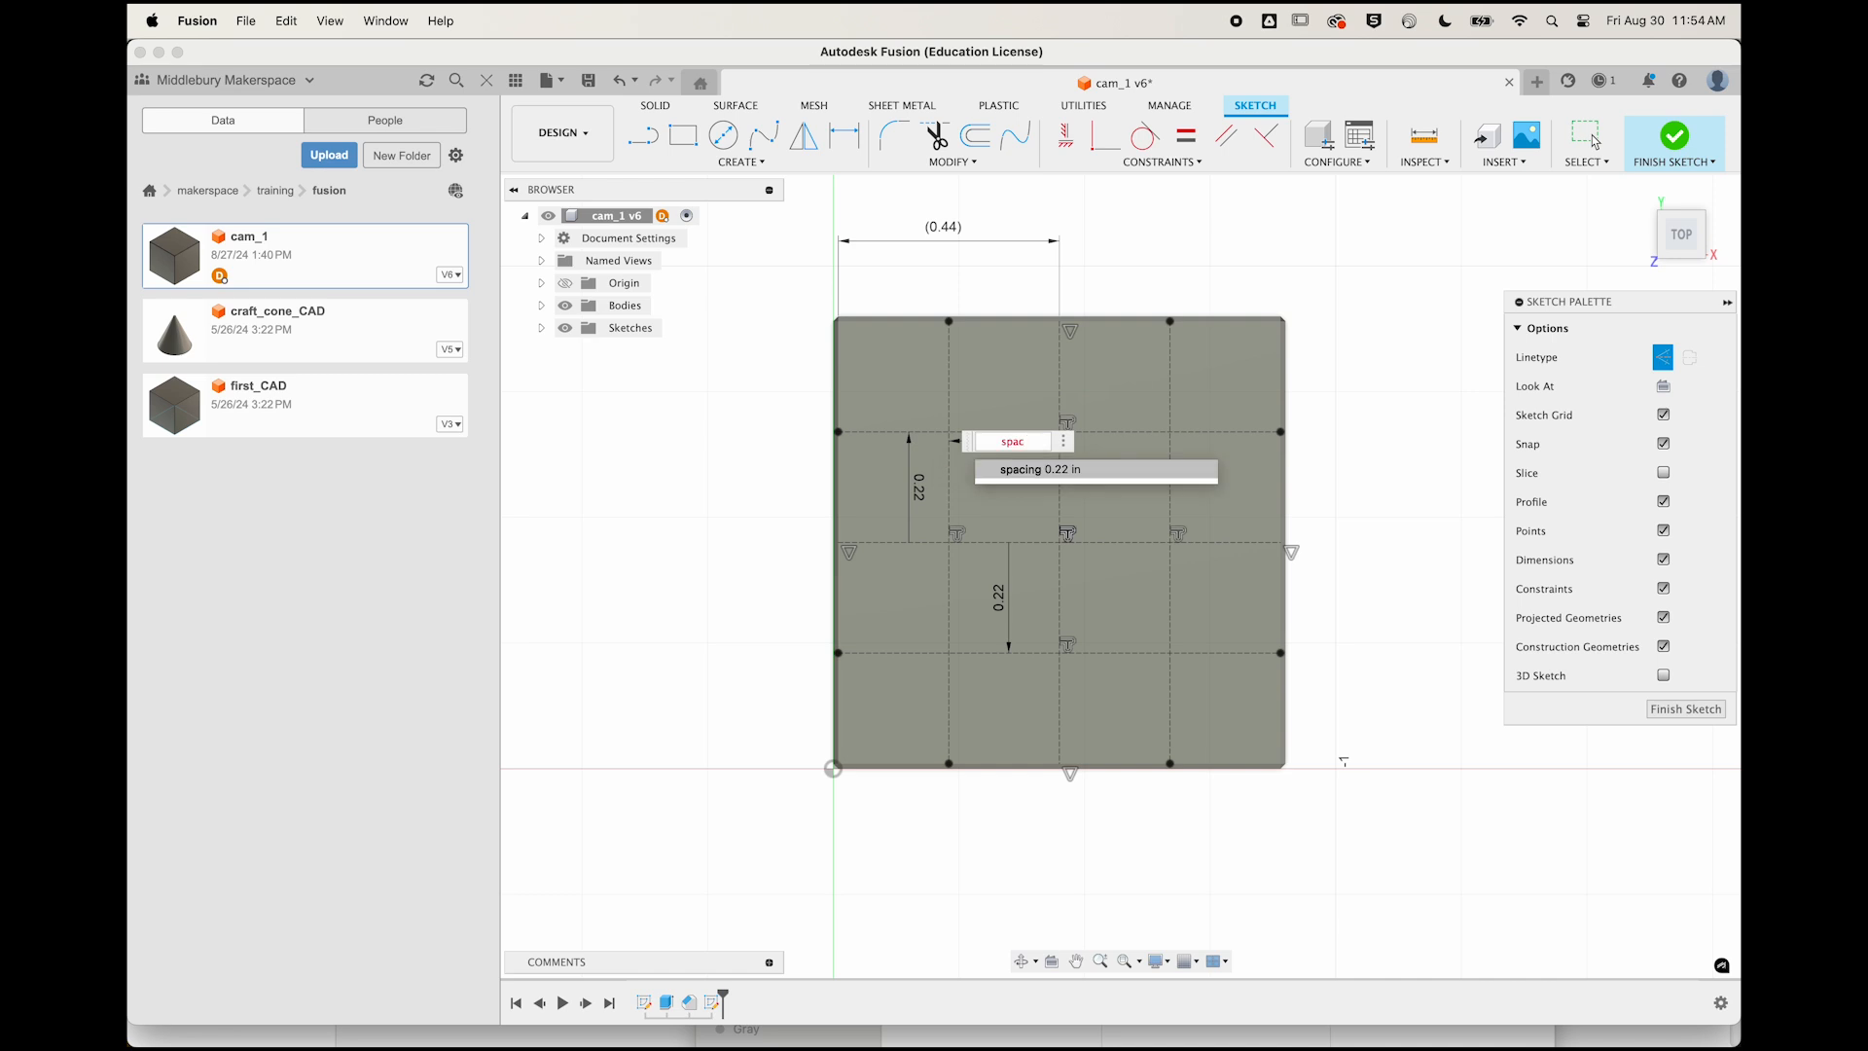
left_click(1022, 470)
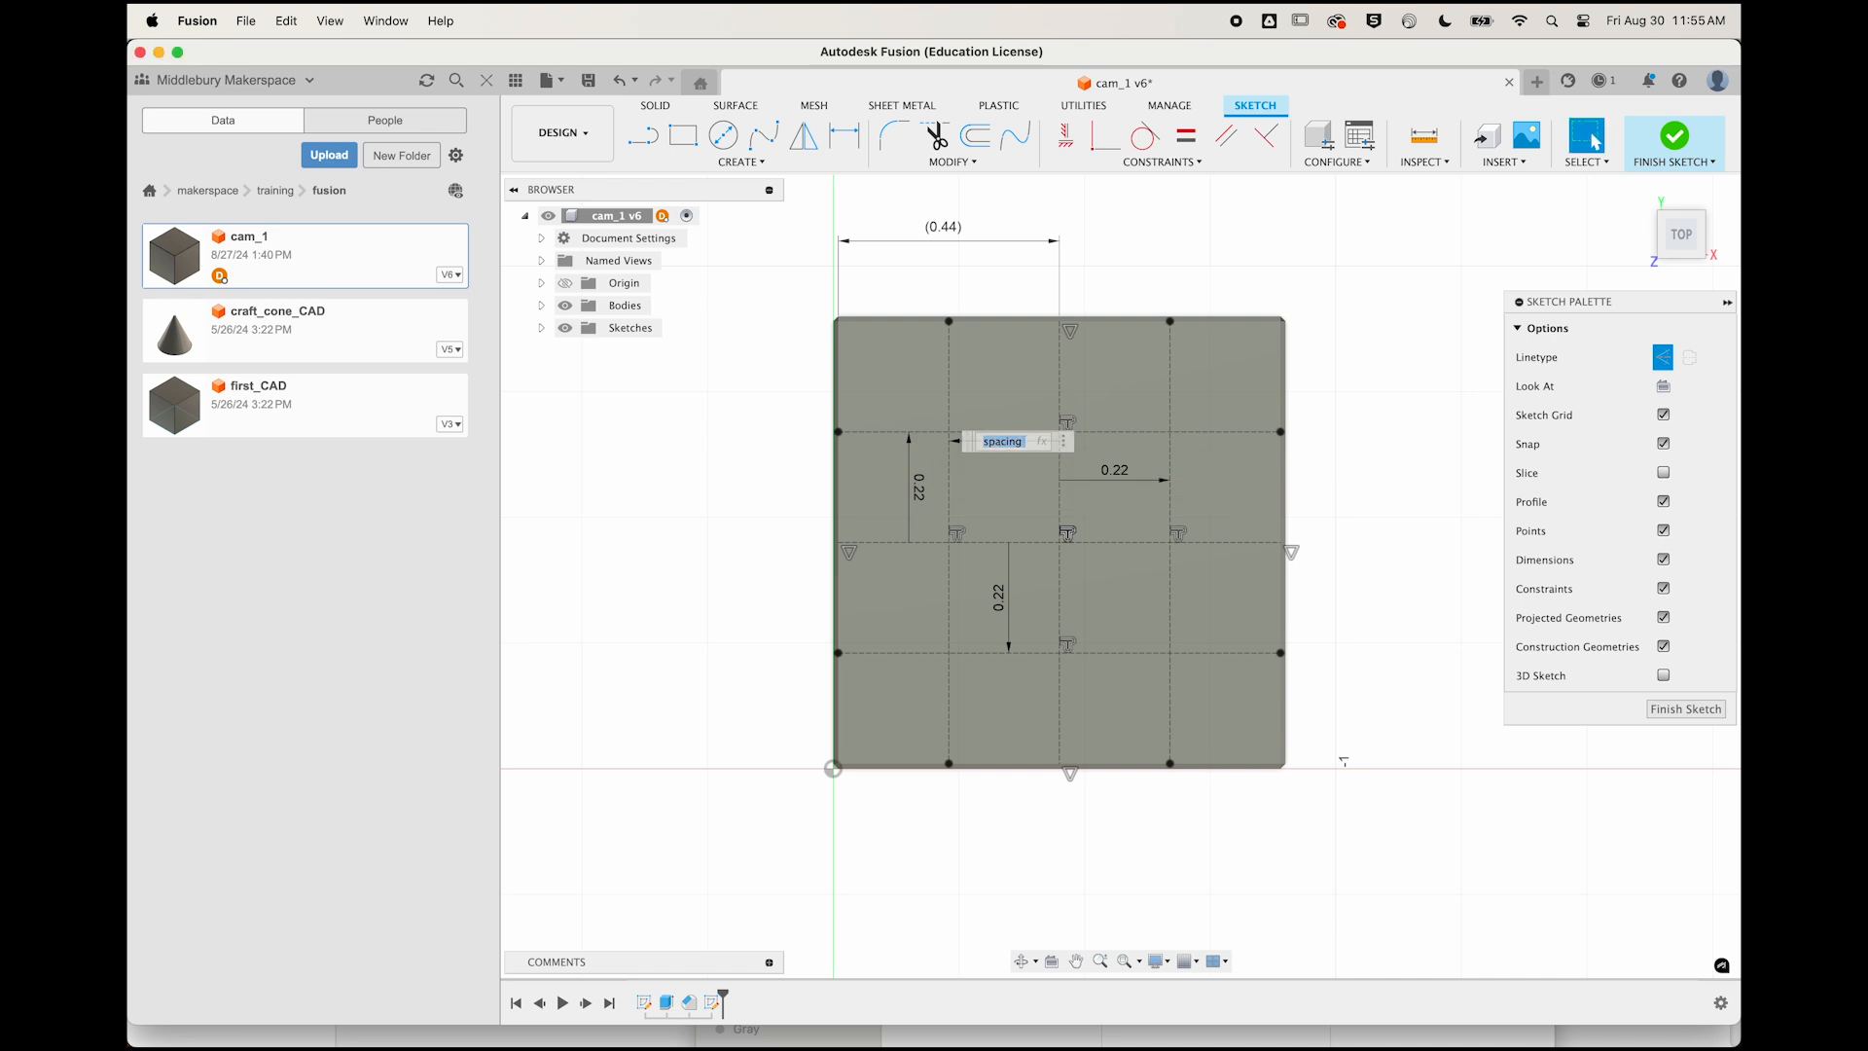
key("Return")
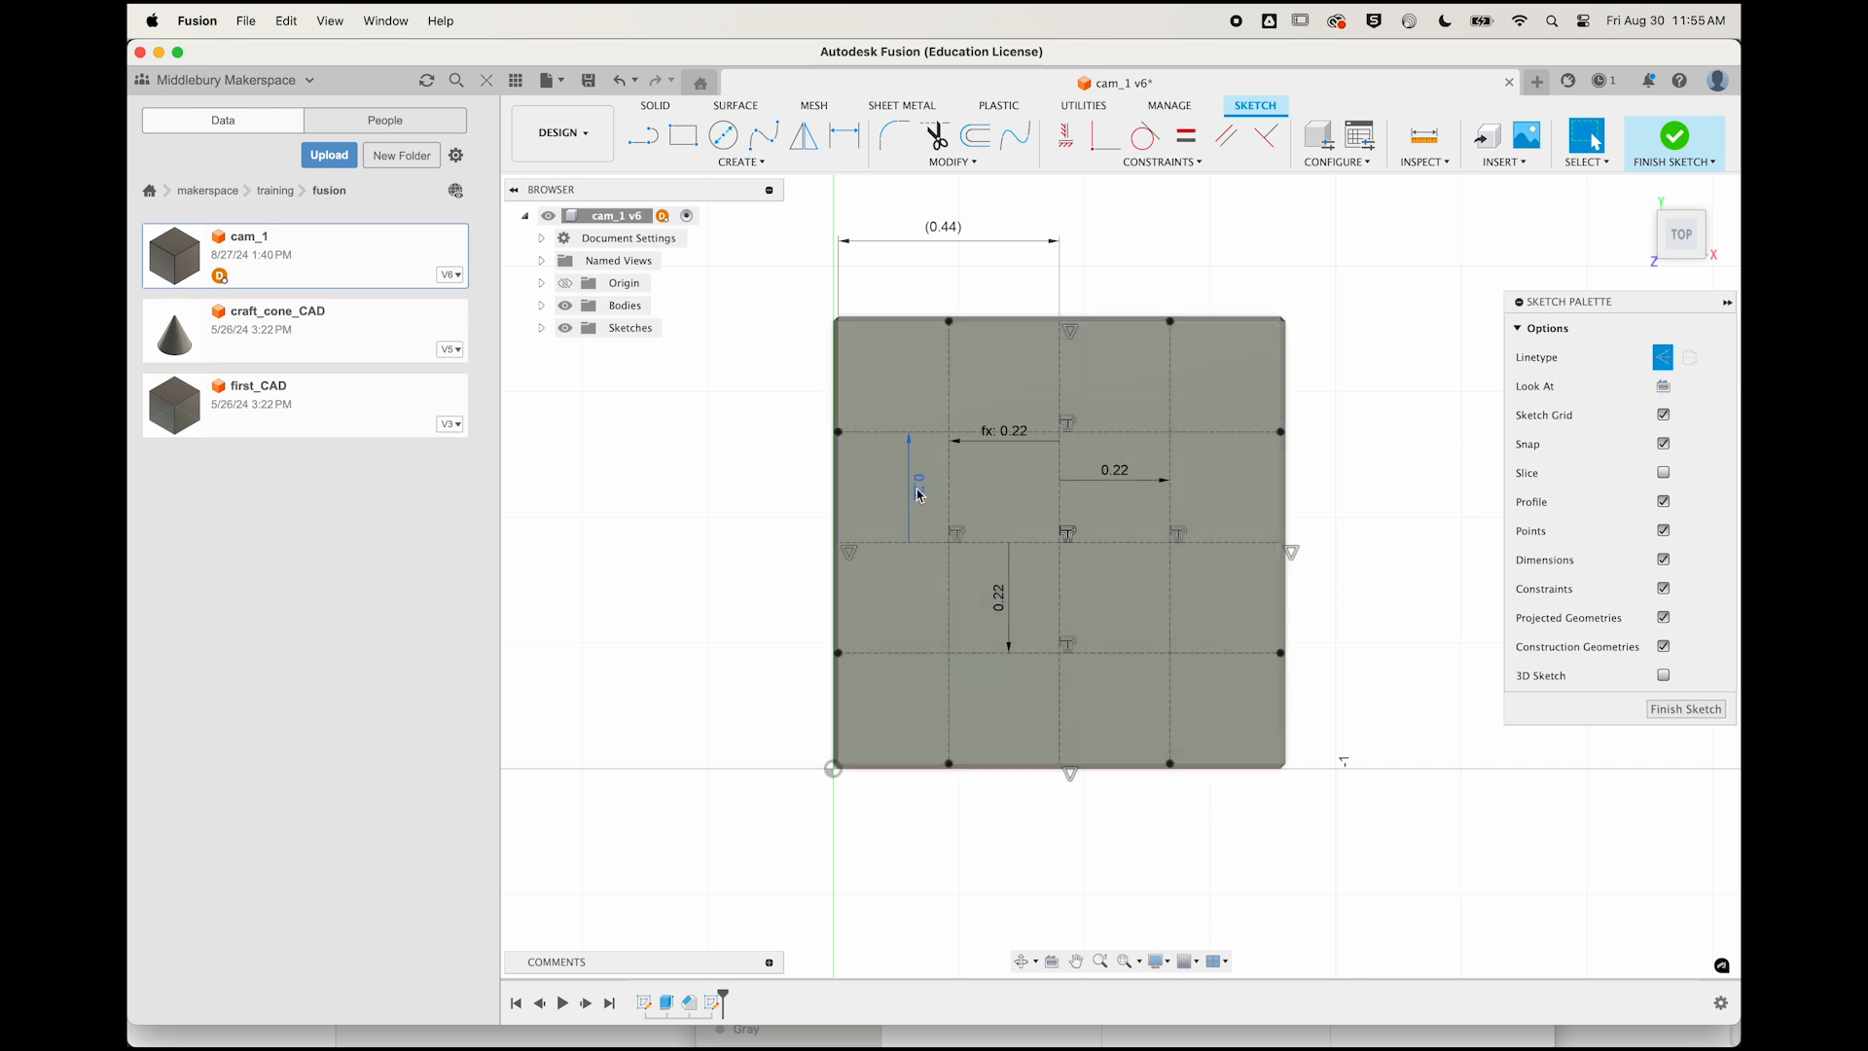
Link the other three offset dimensions to the same spacing value so that all four change together.
double_click(919, 492)
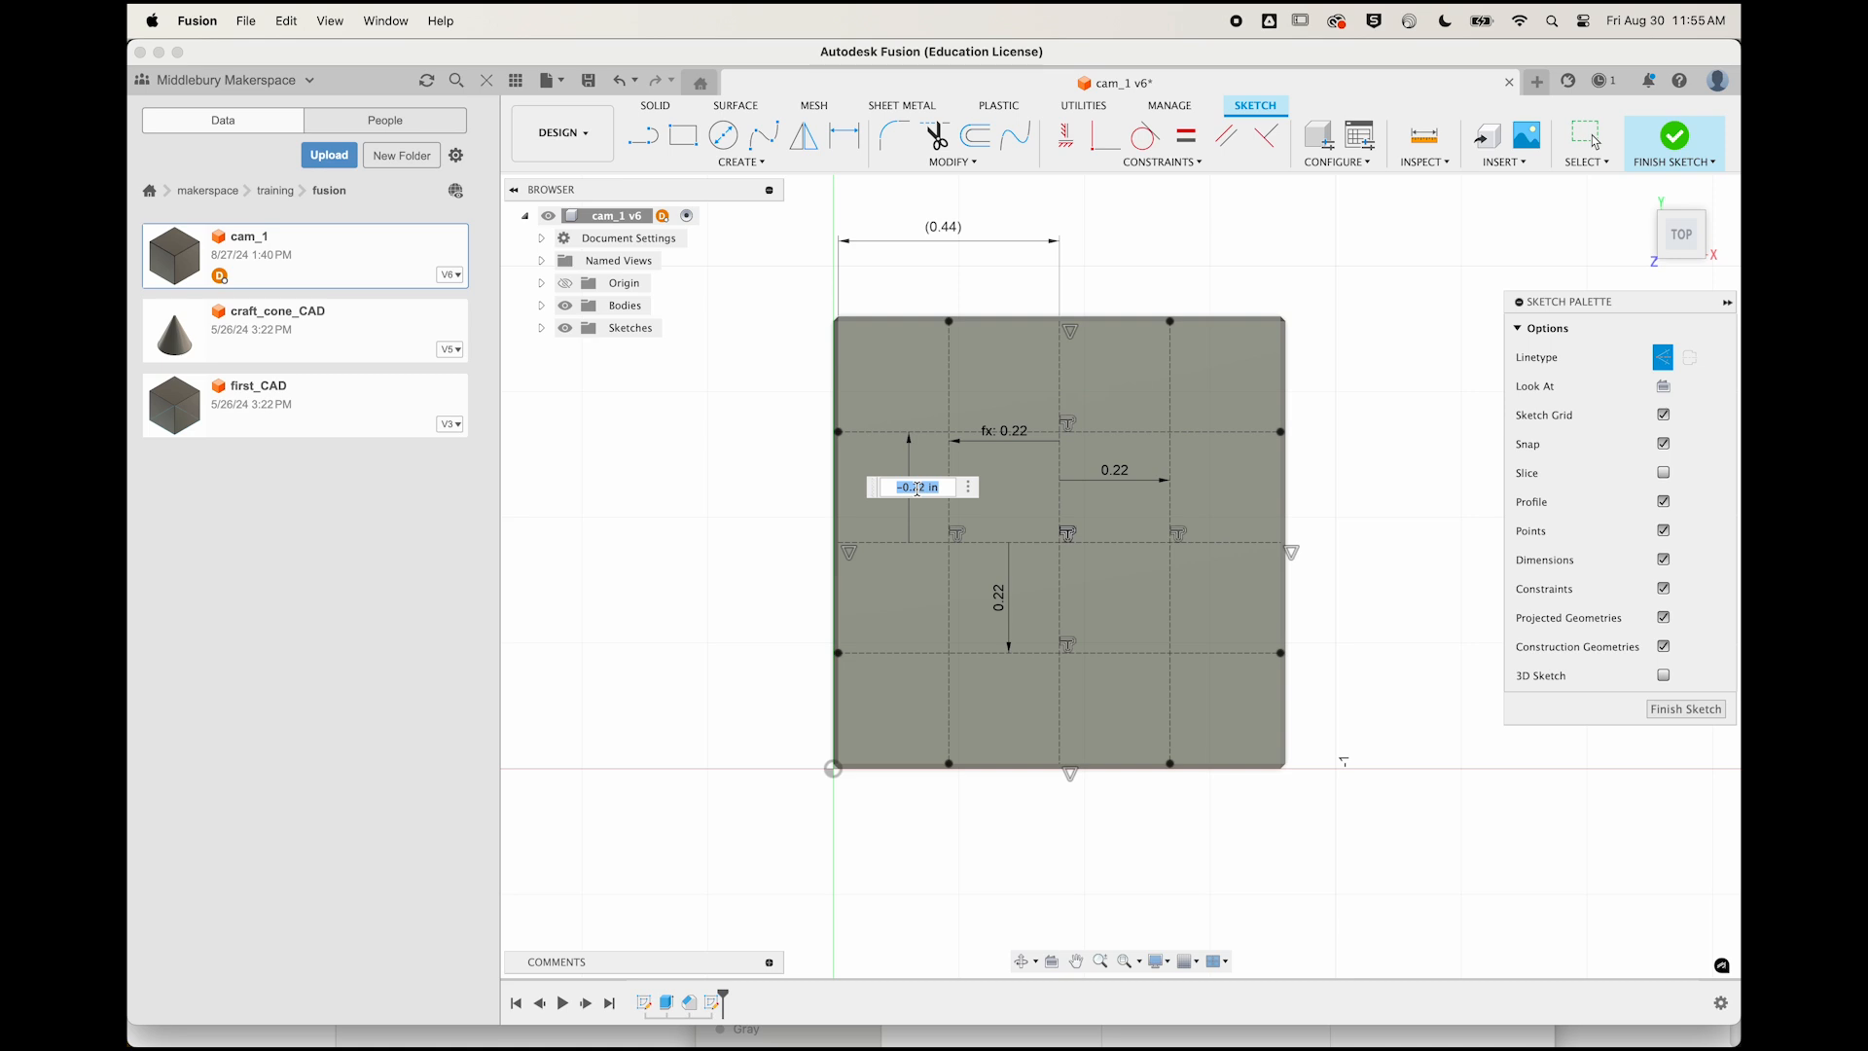
type("d2")
key("Return")
double_click(1117, 472)
type("d2")
key("Return")
double_click(998, 596)
type("d2")
key("Return")
Try 0.25 in for the spacing user parameter and settle on 0.3 in.
left_click(959, 164)
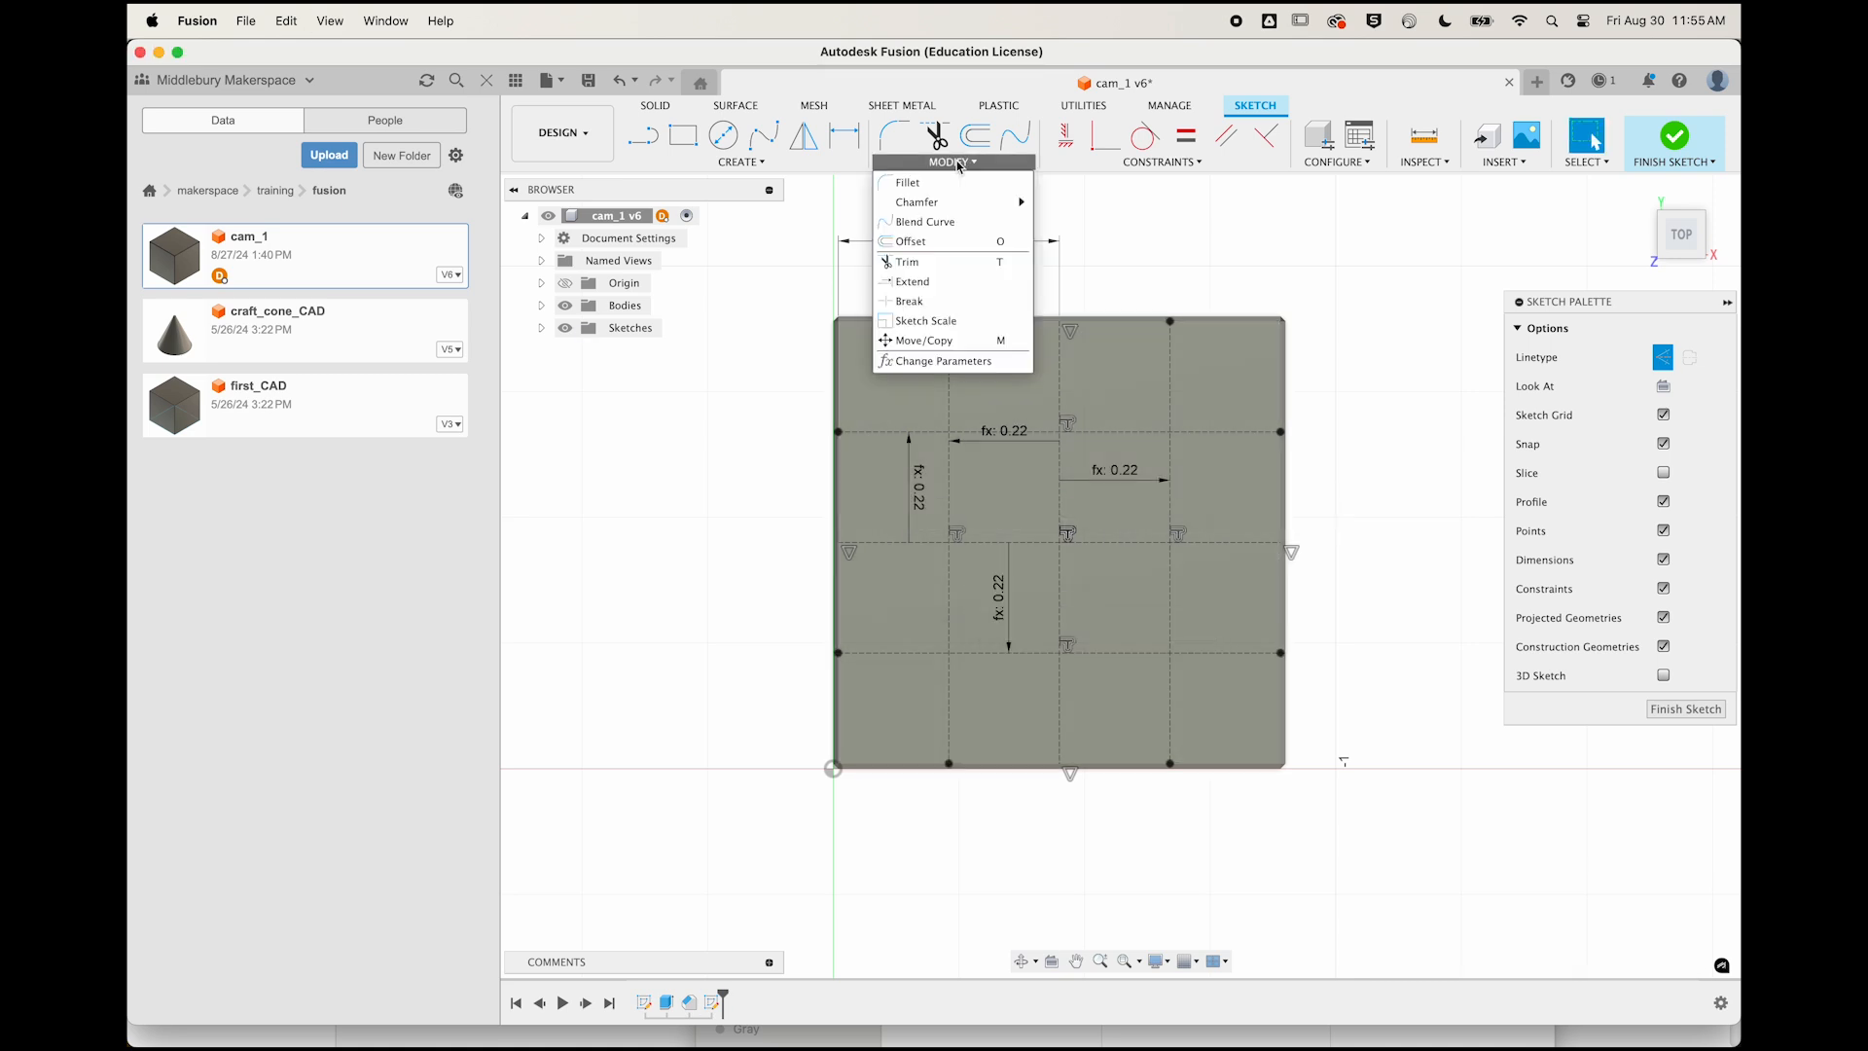
left_click(941, 361)
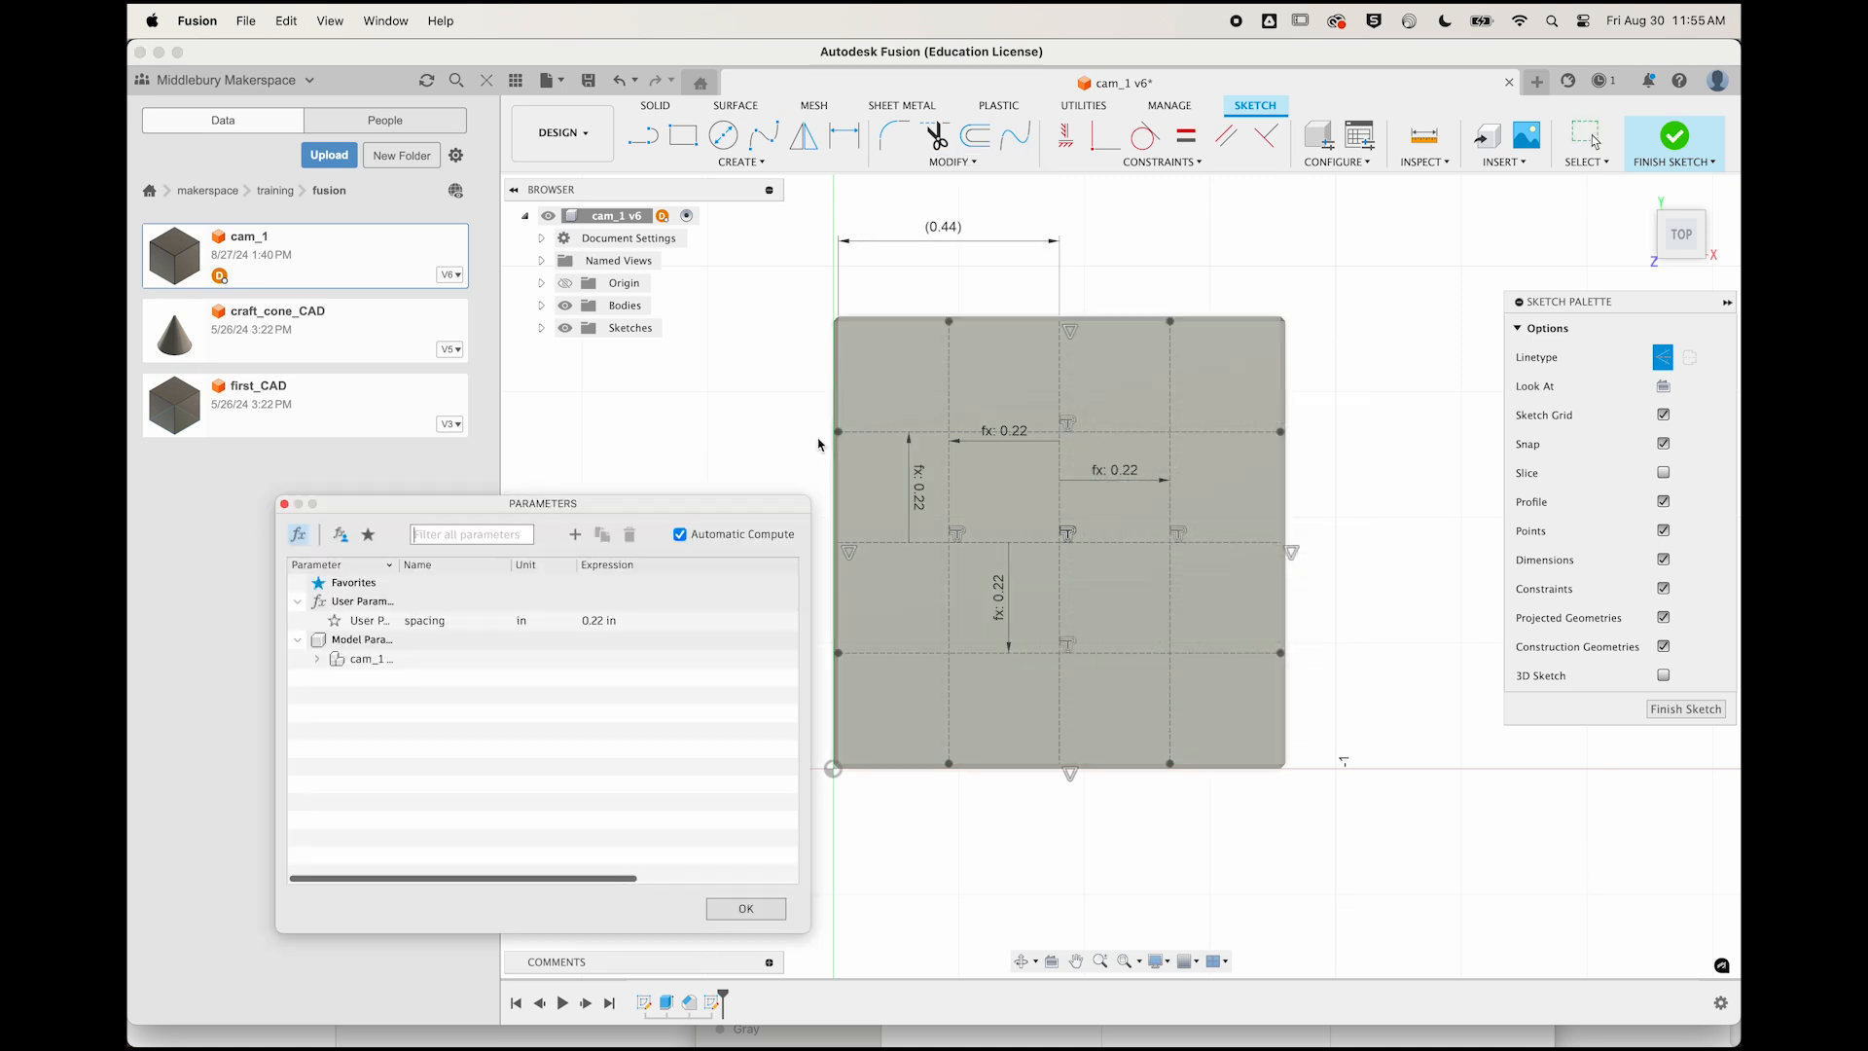
left_click(594, 623)
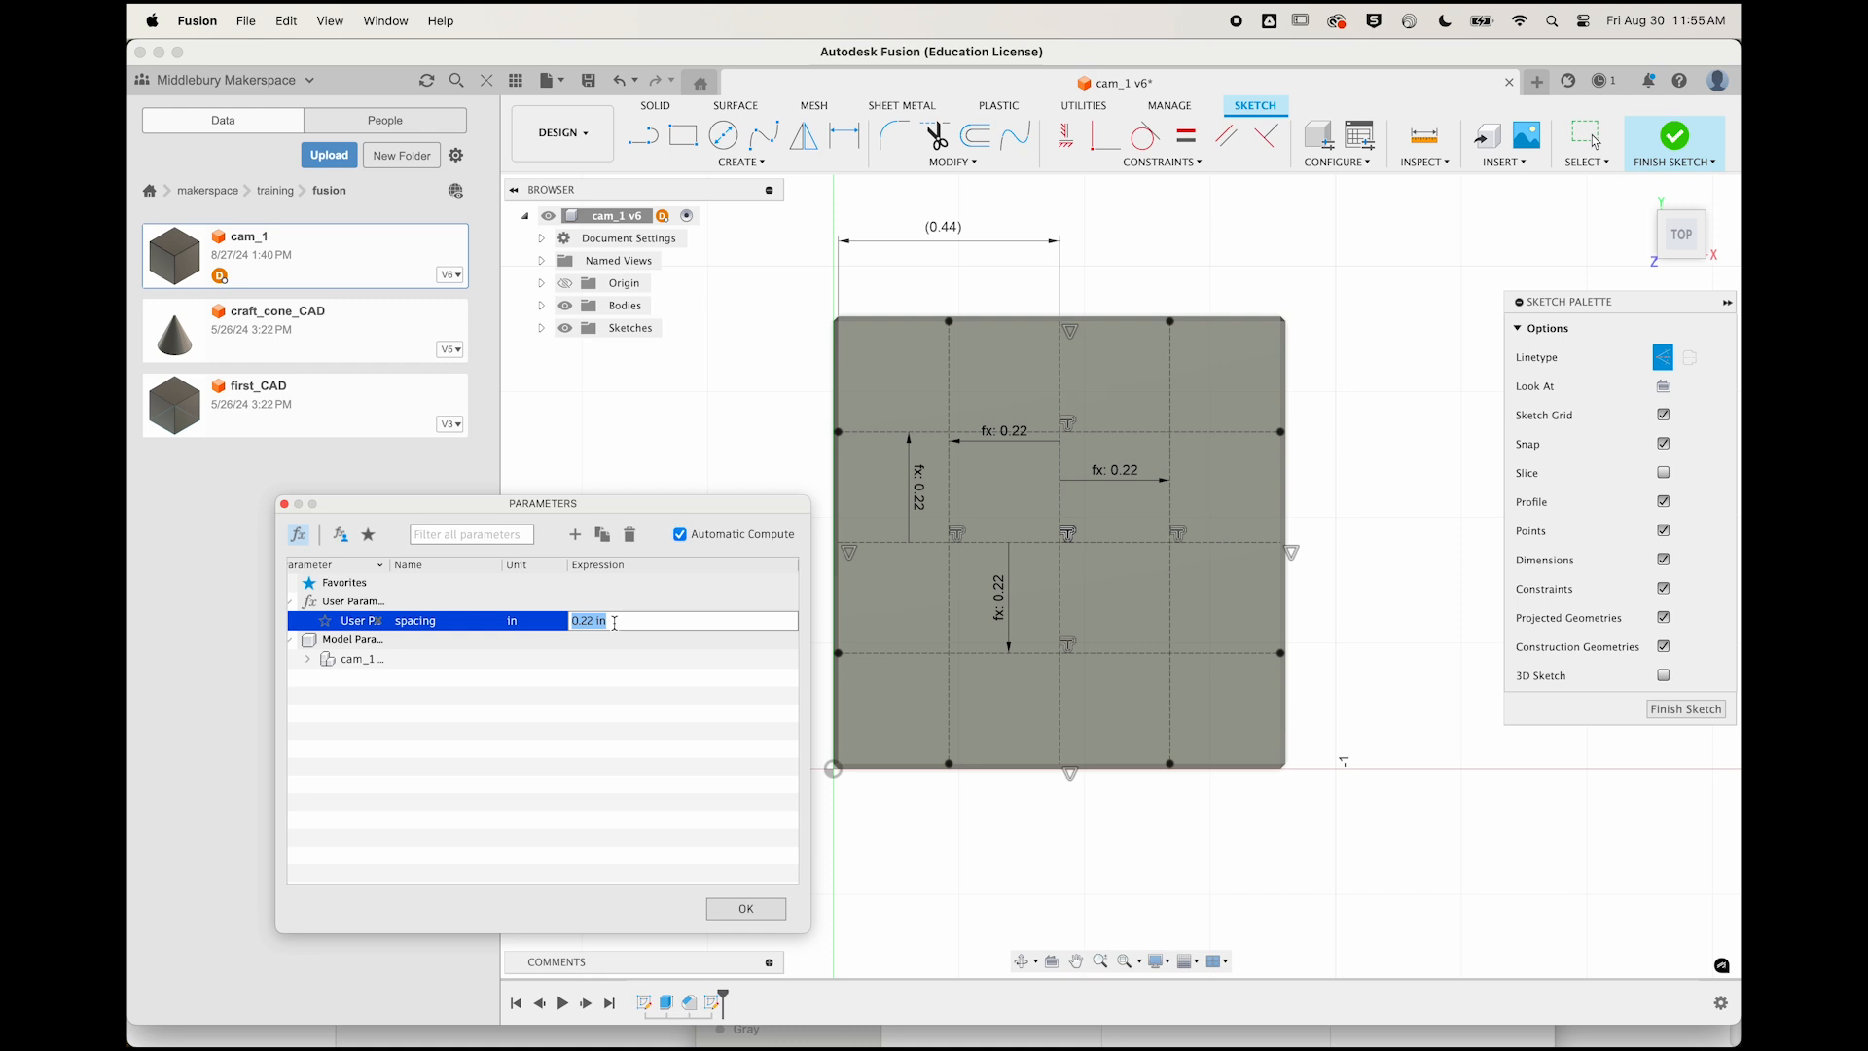
type(".25")
key("Return")
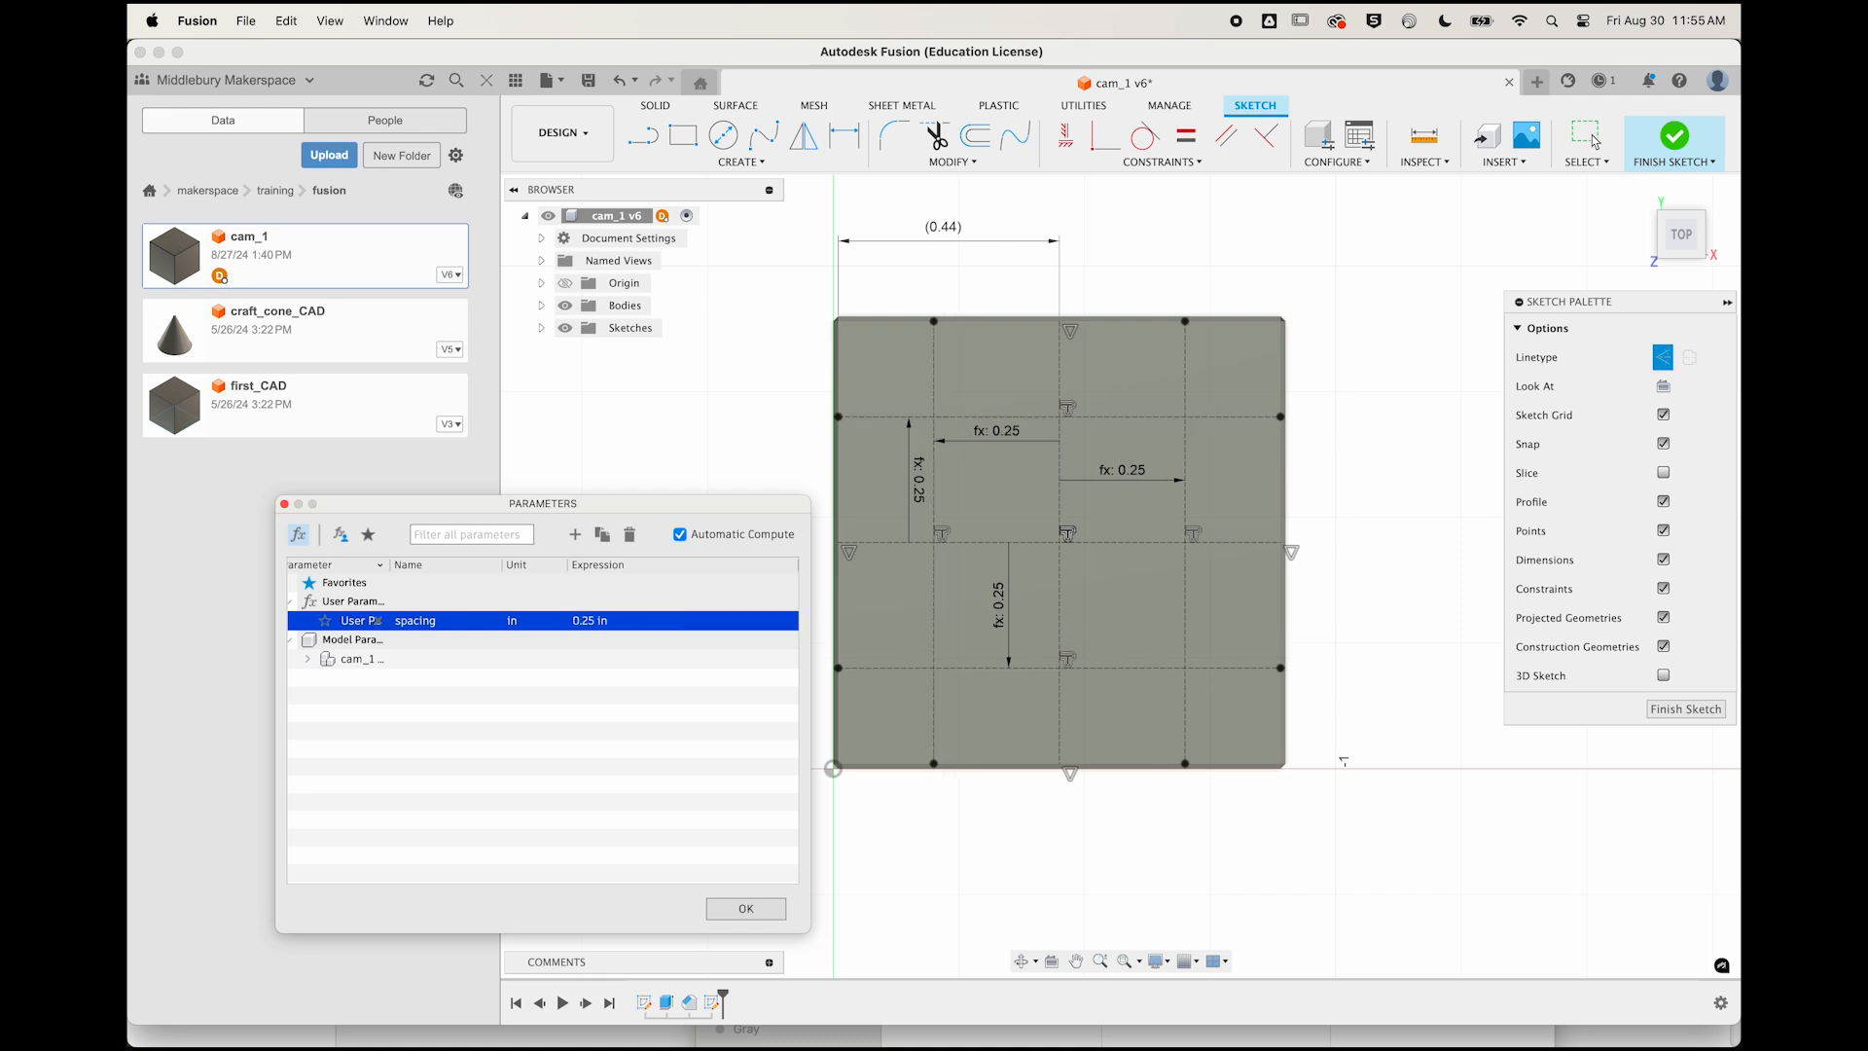
double_click(585, 621)
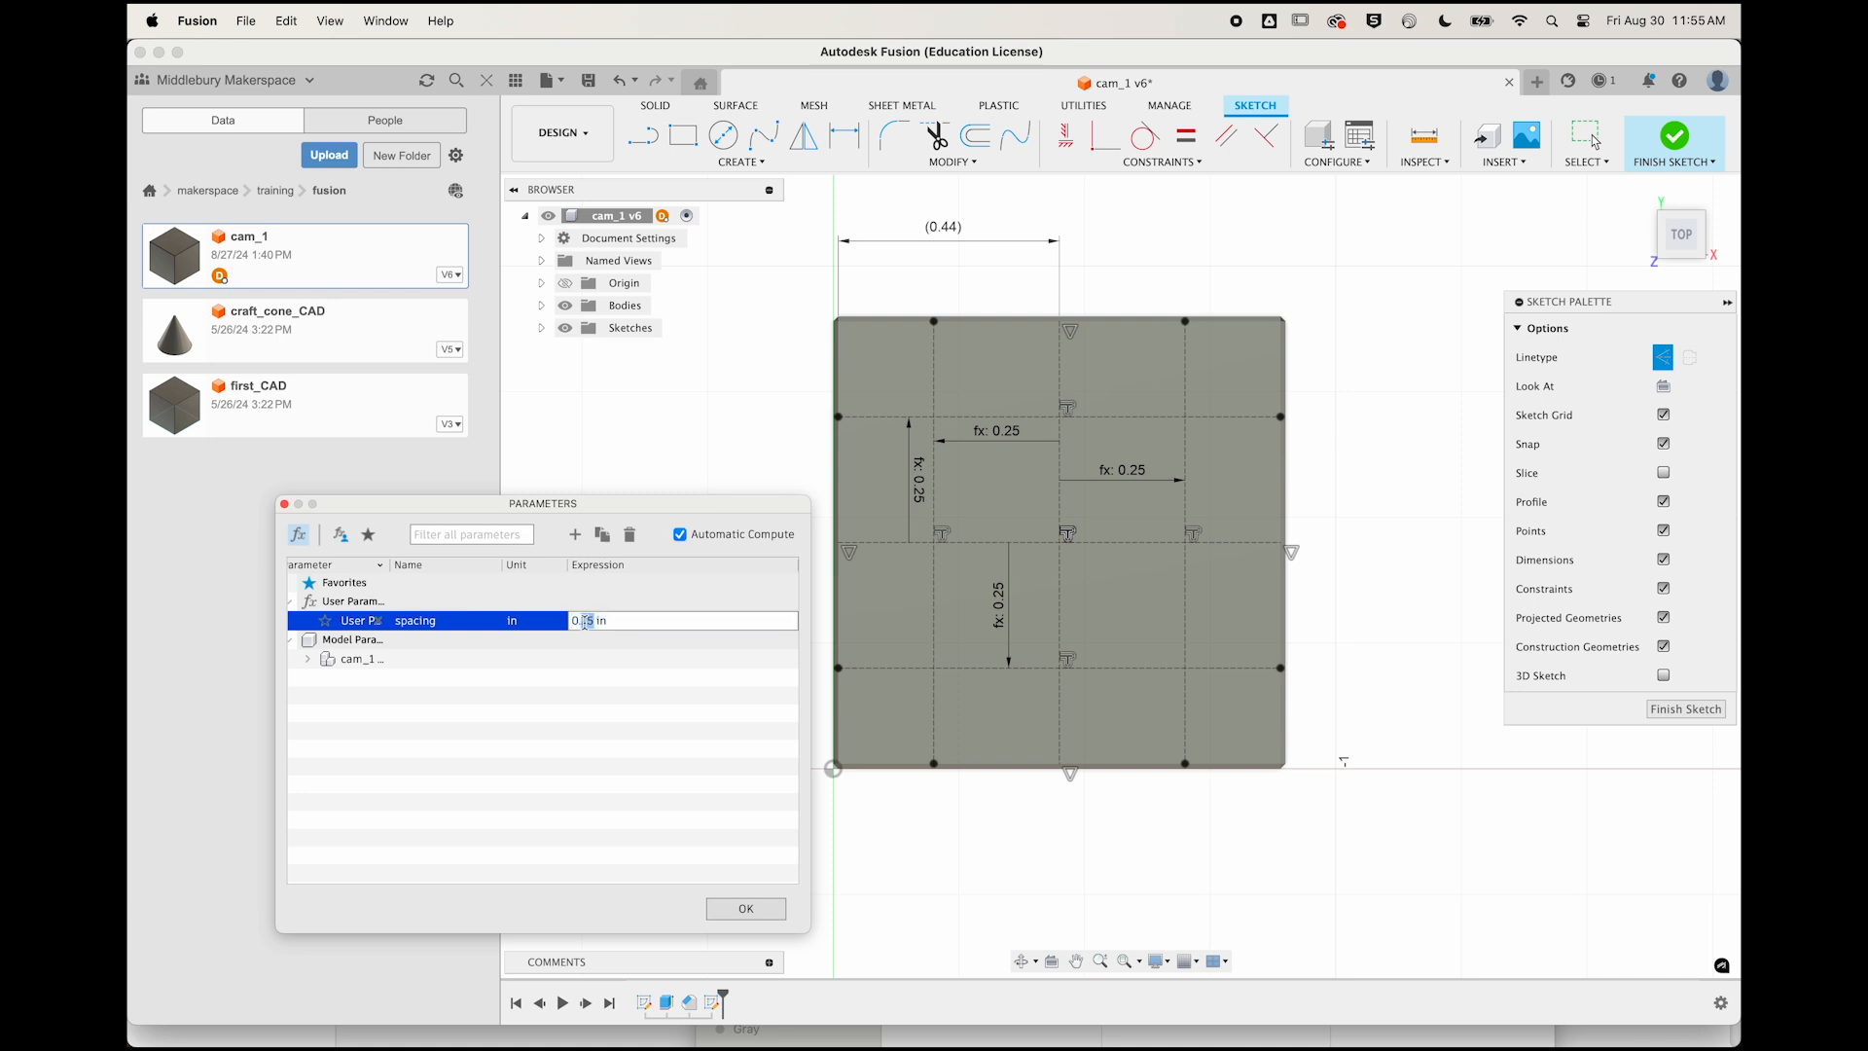
type(".3")
key("Return")
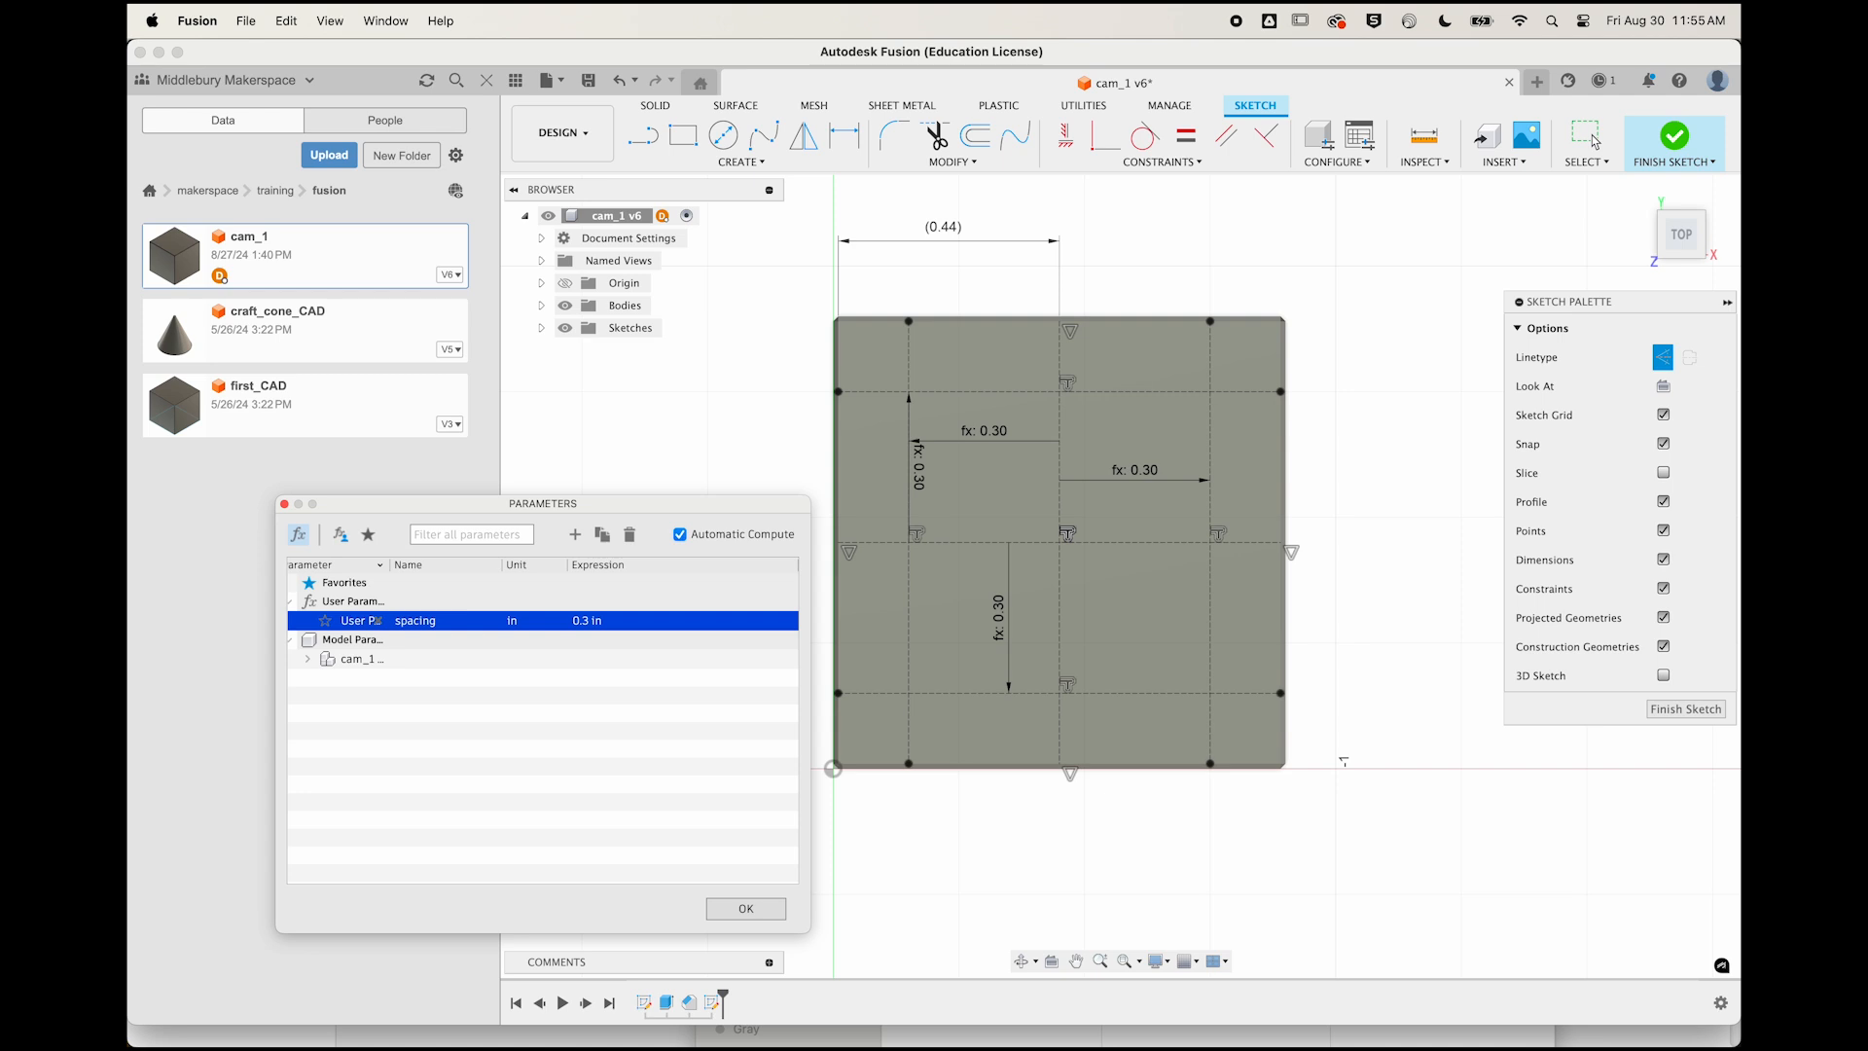
left_click(743, 909)
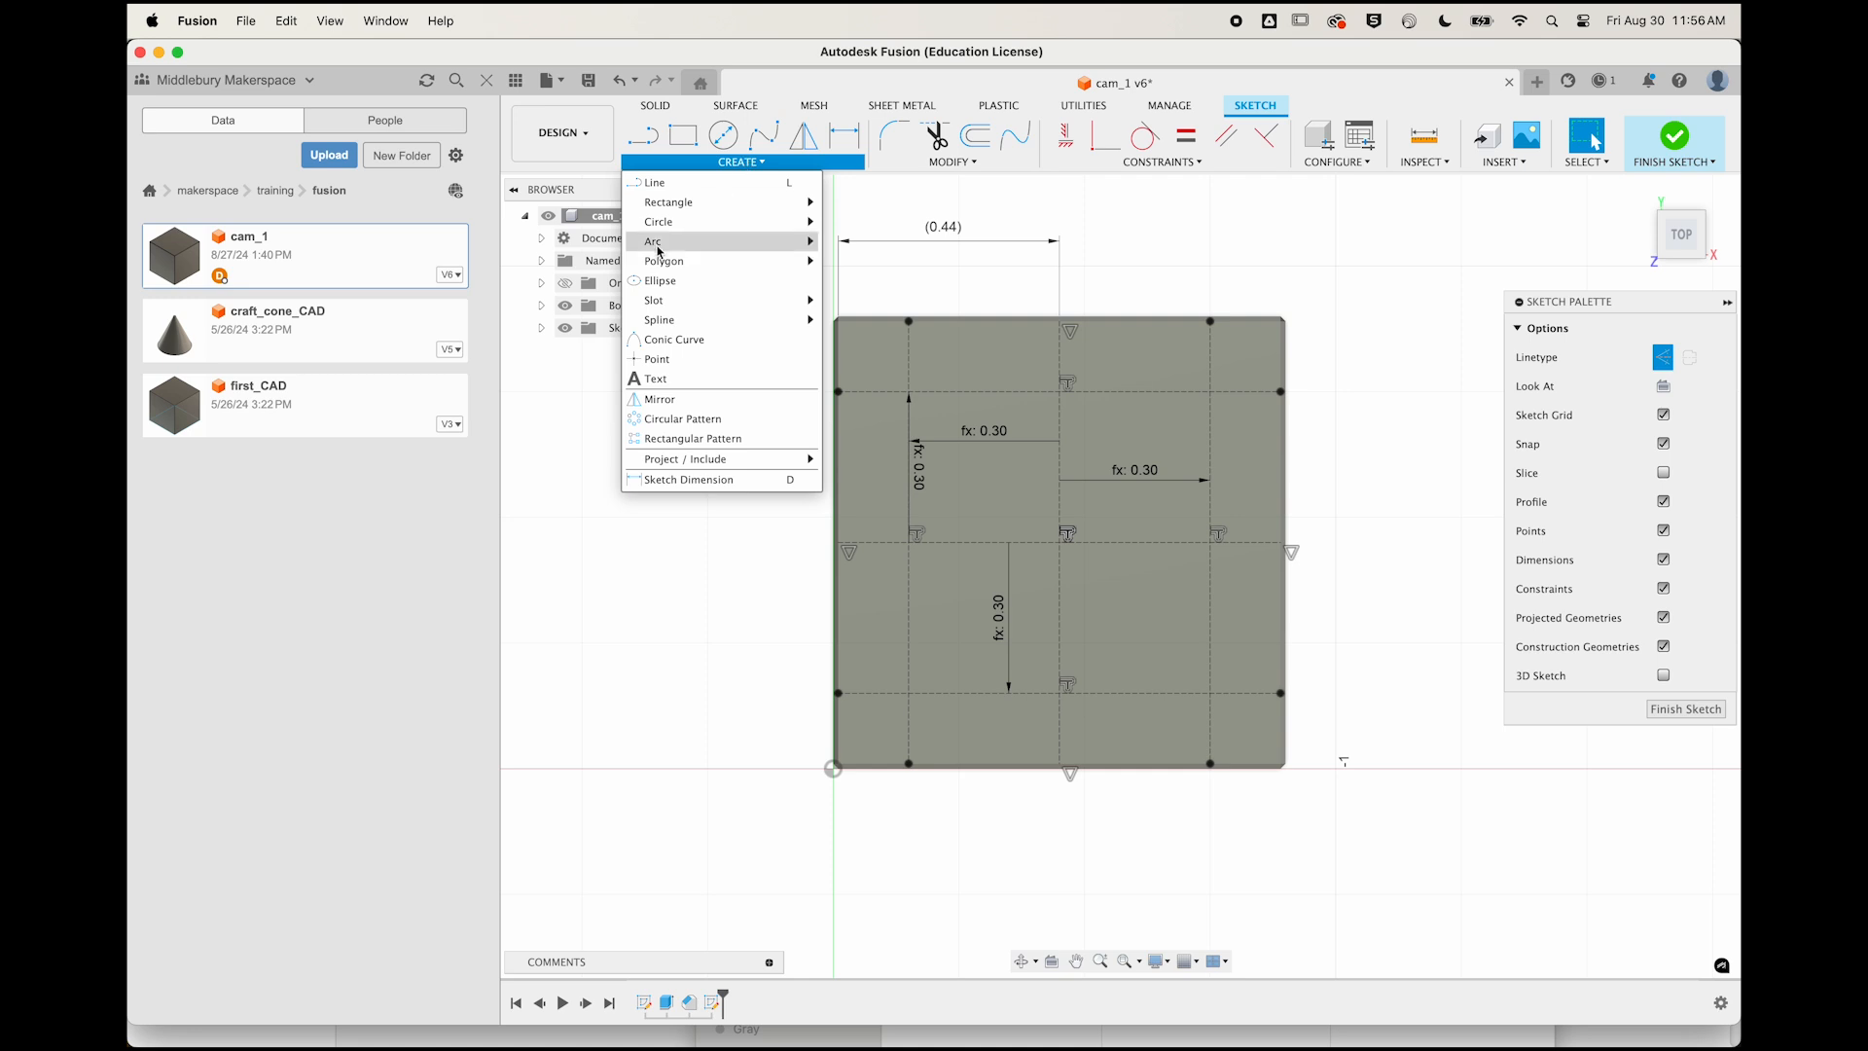
Place a sketch point just beside the upper-left crossing of the offset construction lines.
left_click(658, 359)
scroll(905, 401, "up", 5)
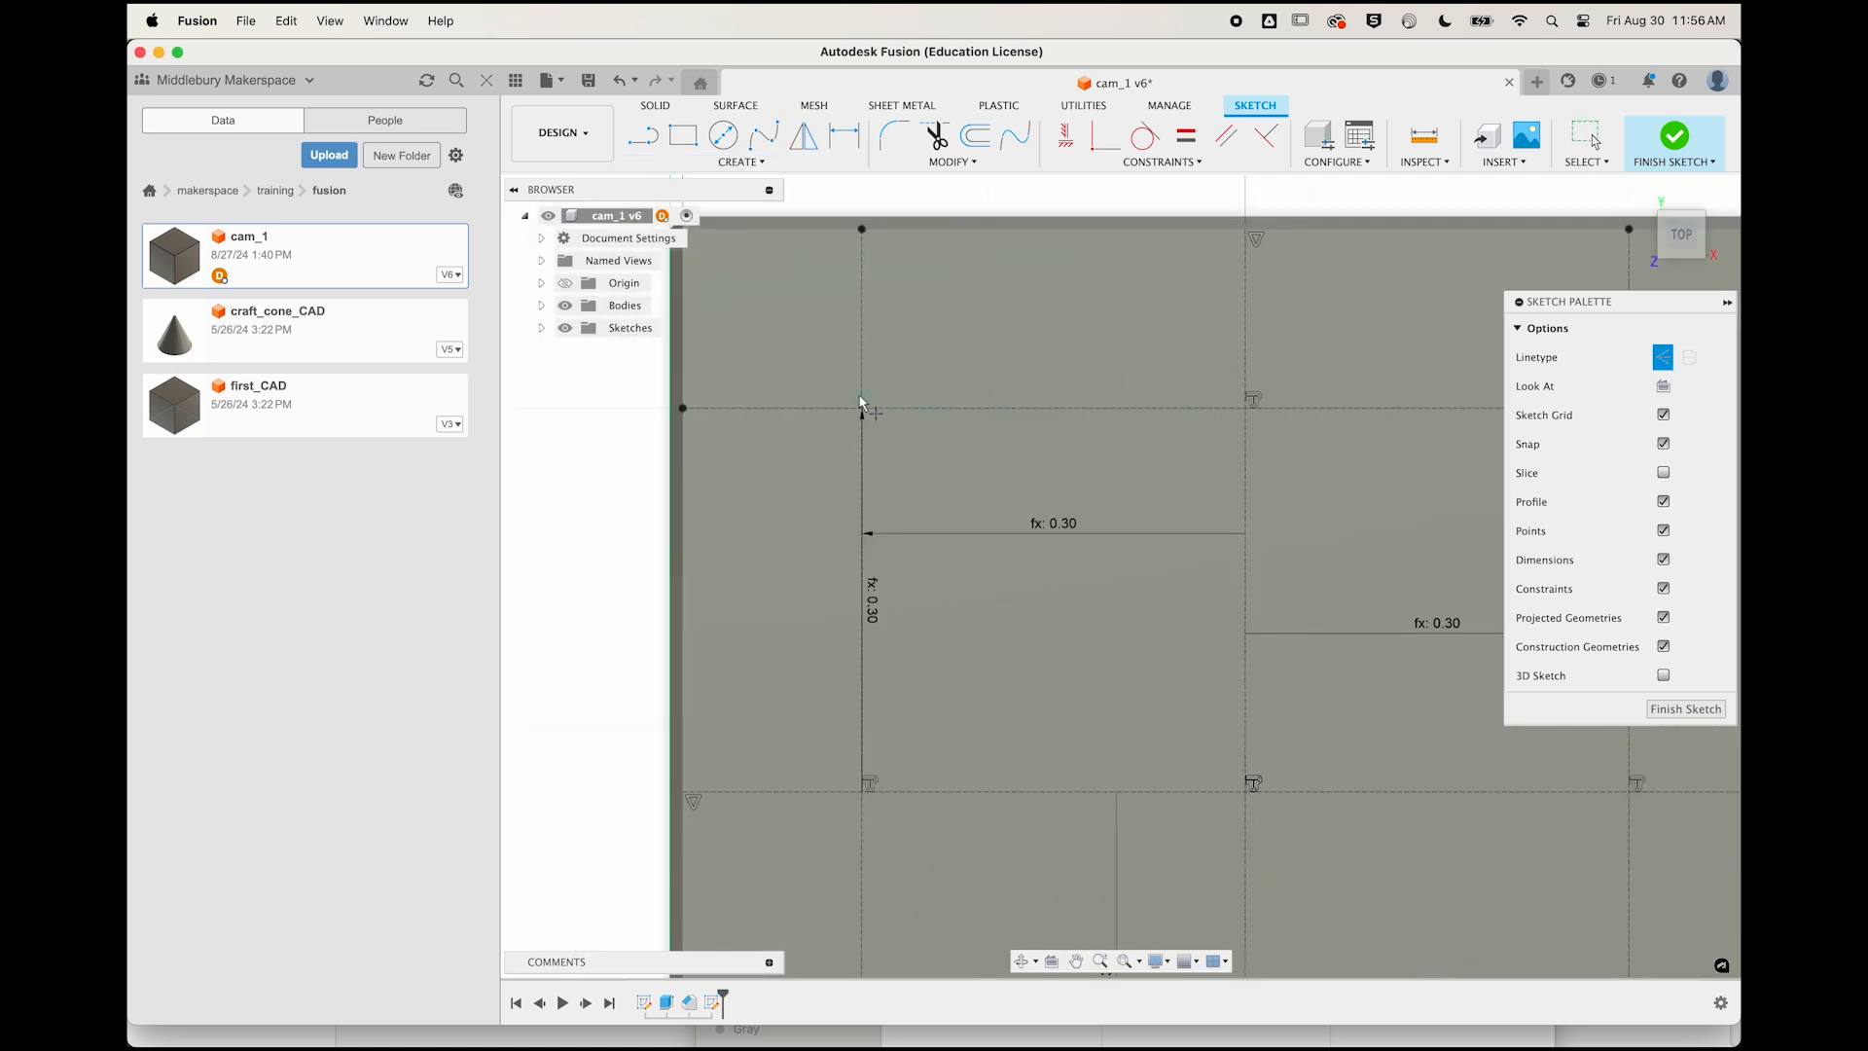
scroll(876, 401, "up", 5)
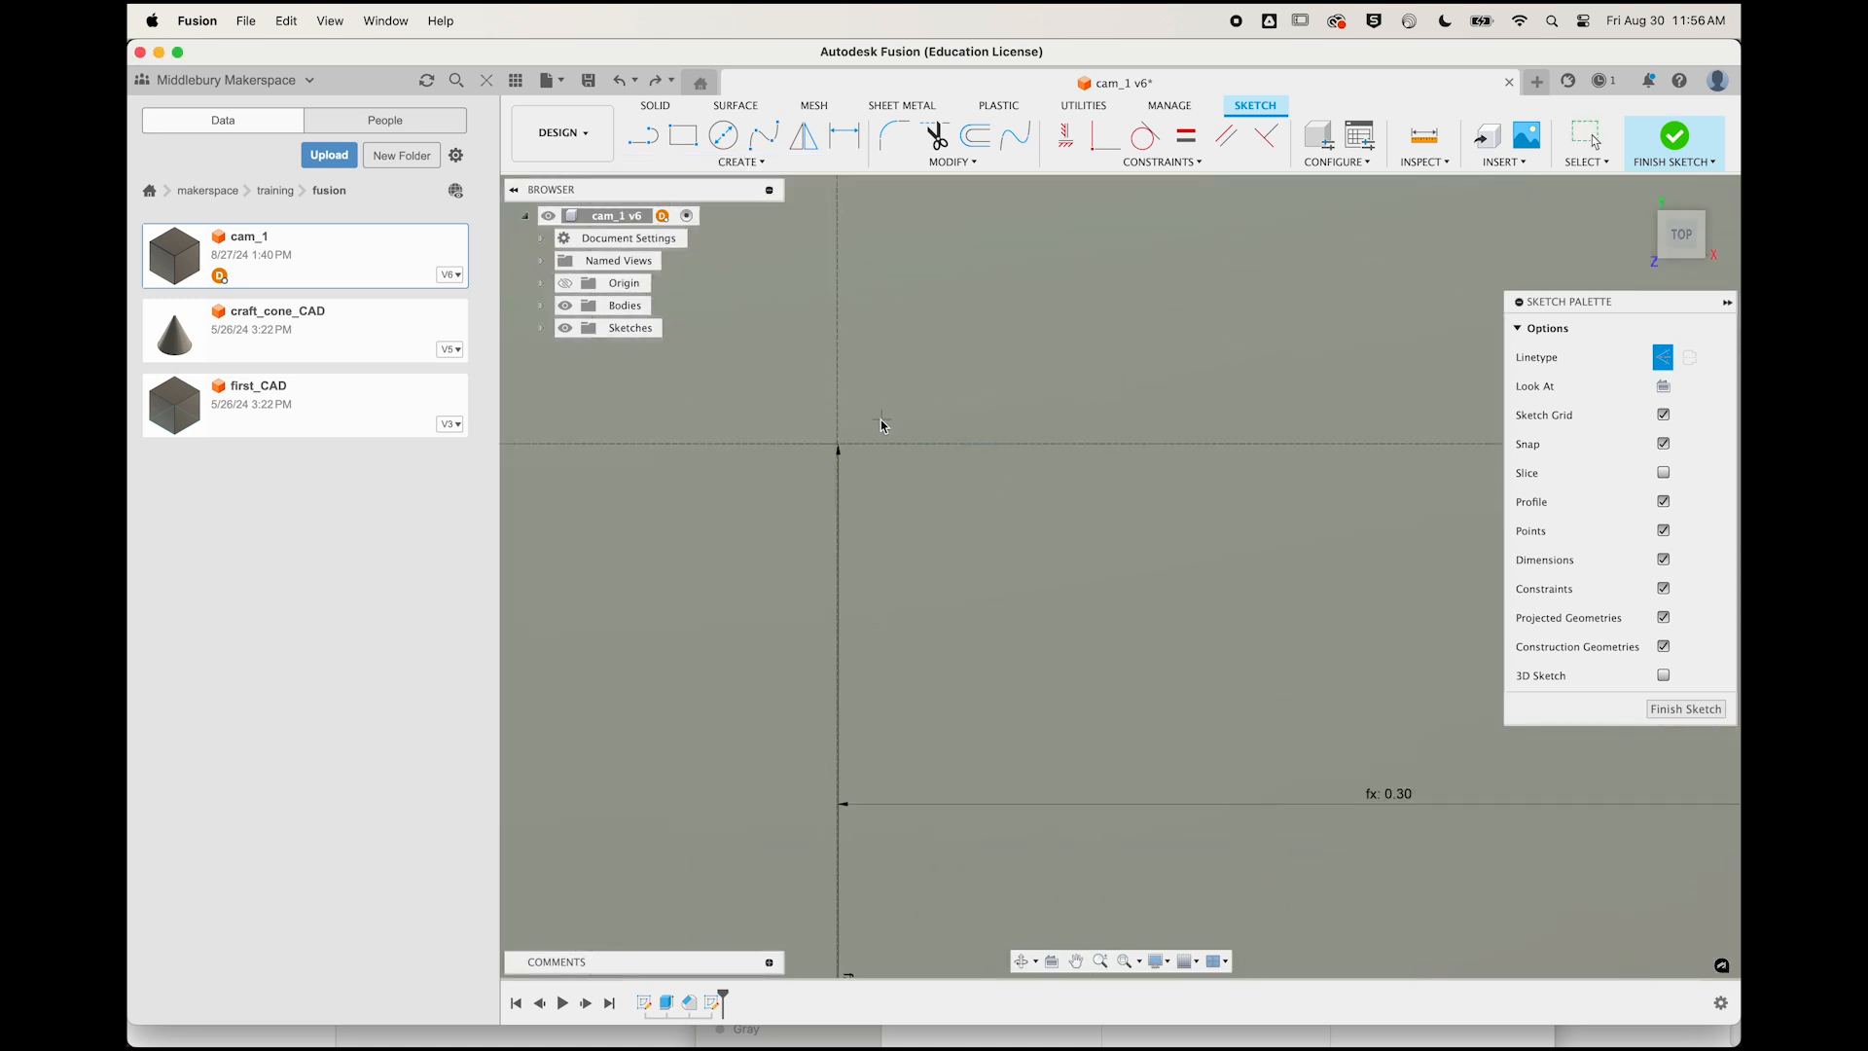
left_click(883, 423)
scroll(883, 426, "down", 5)
scroll(881, 423, "down", 3)
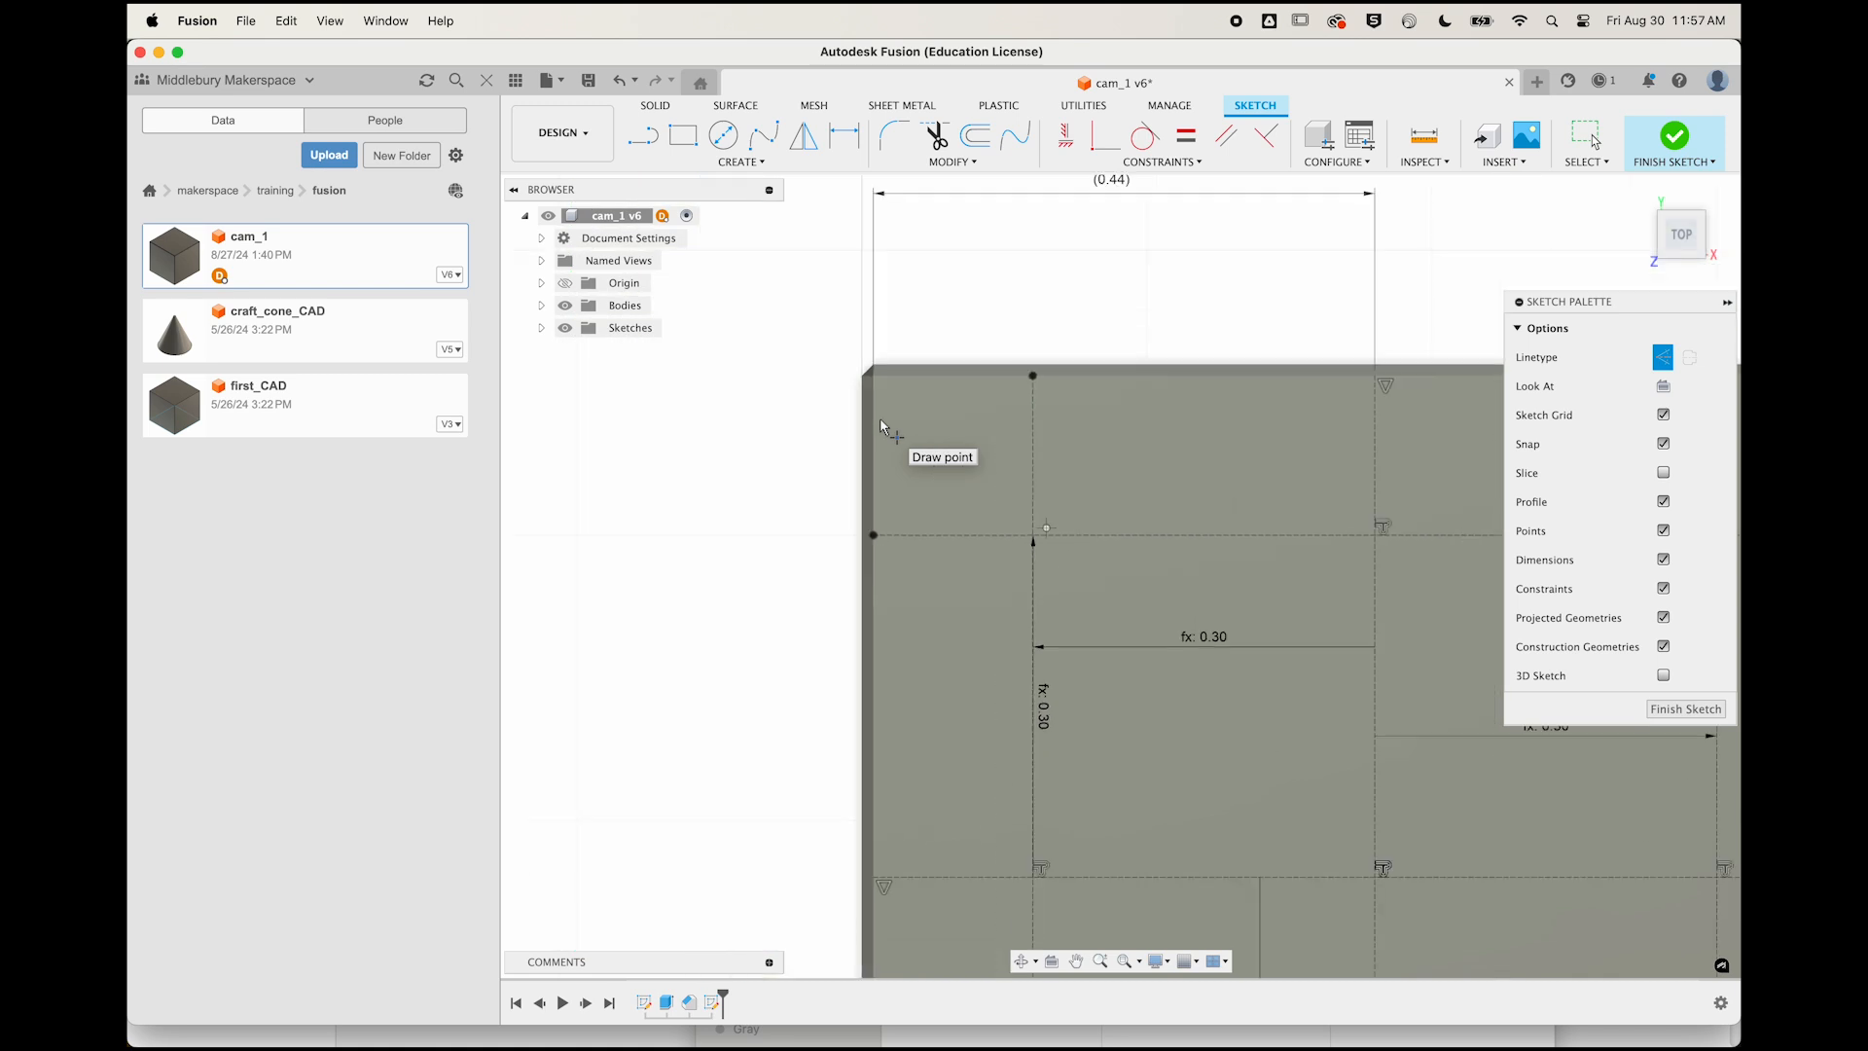
Make the new point coincident with both the upper horizontal and the left vertical offset line.
scroll(886, 423, "up", 6)
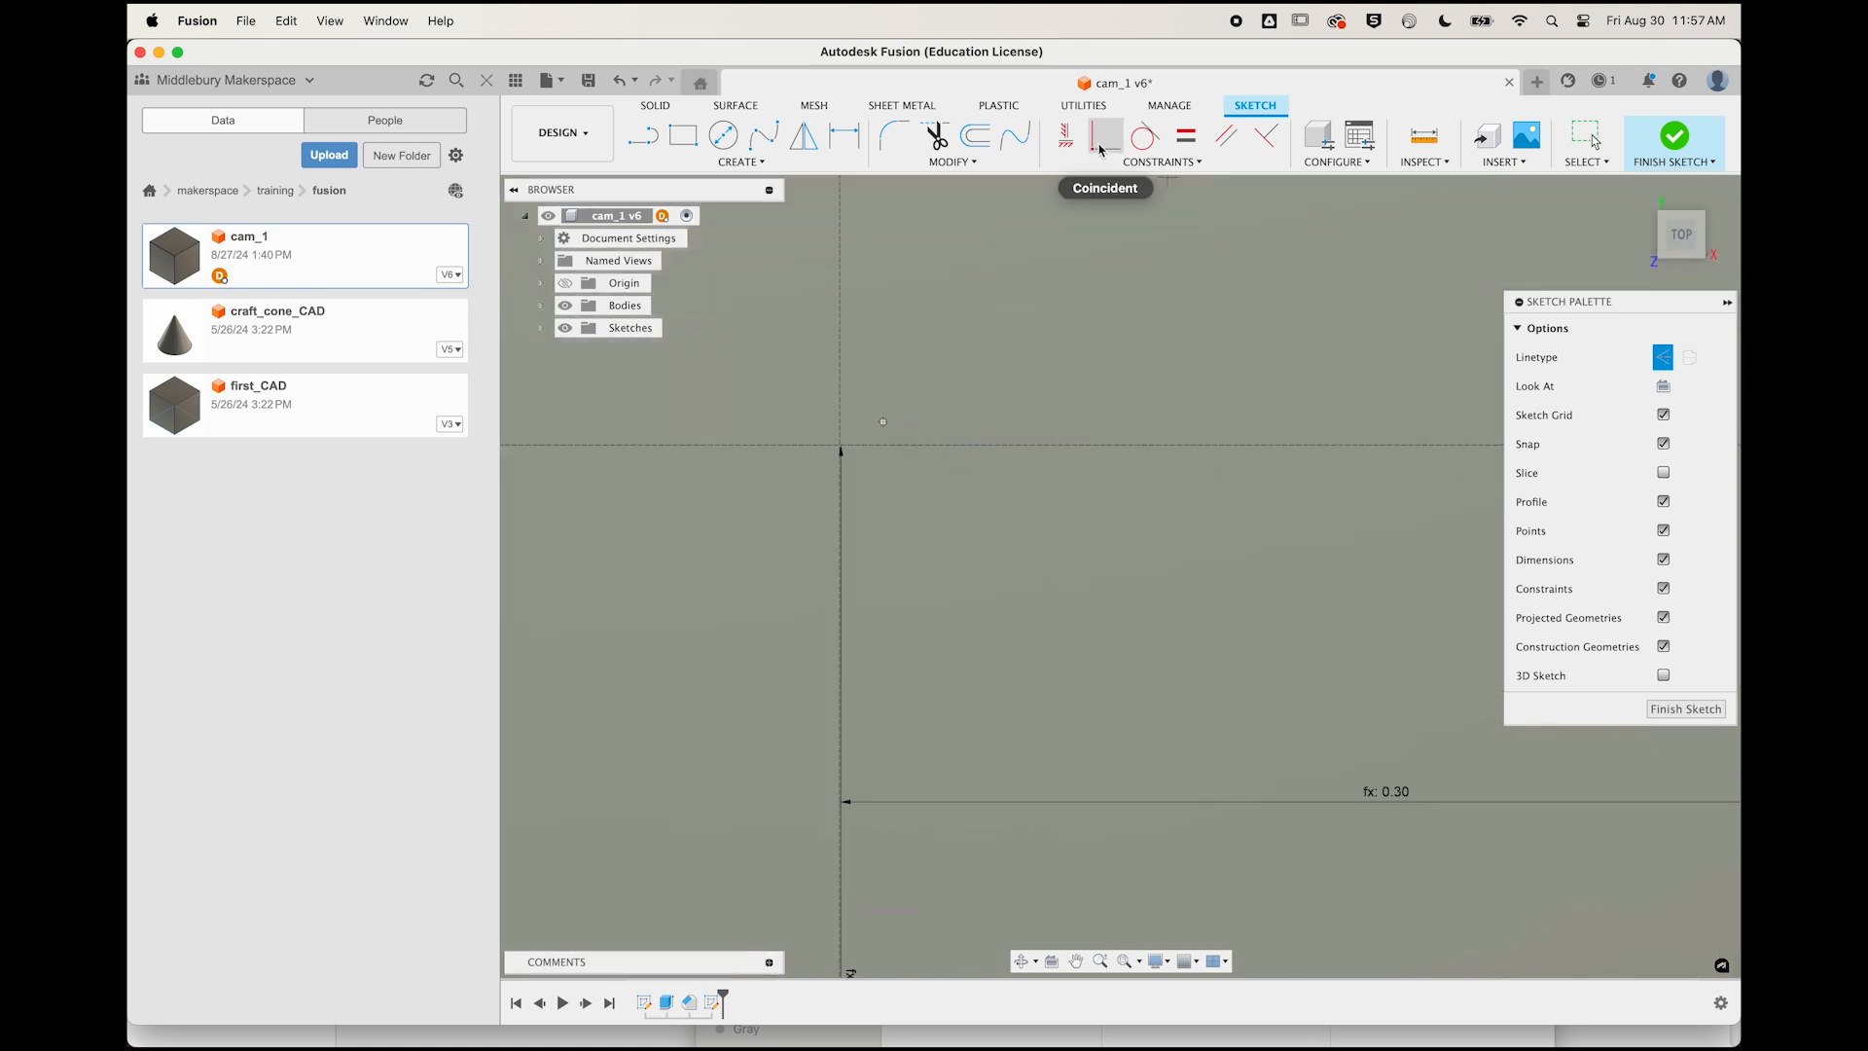
left_click(883, 421)
left_click(1102, 151)
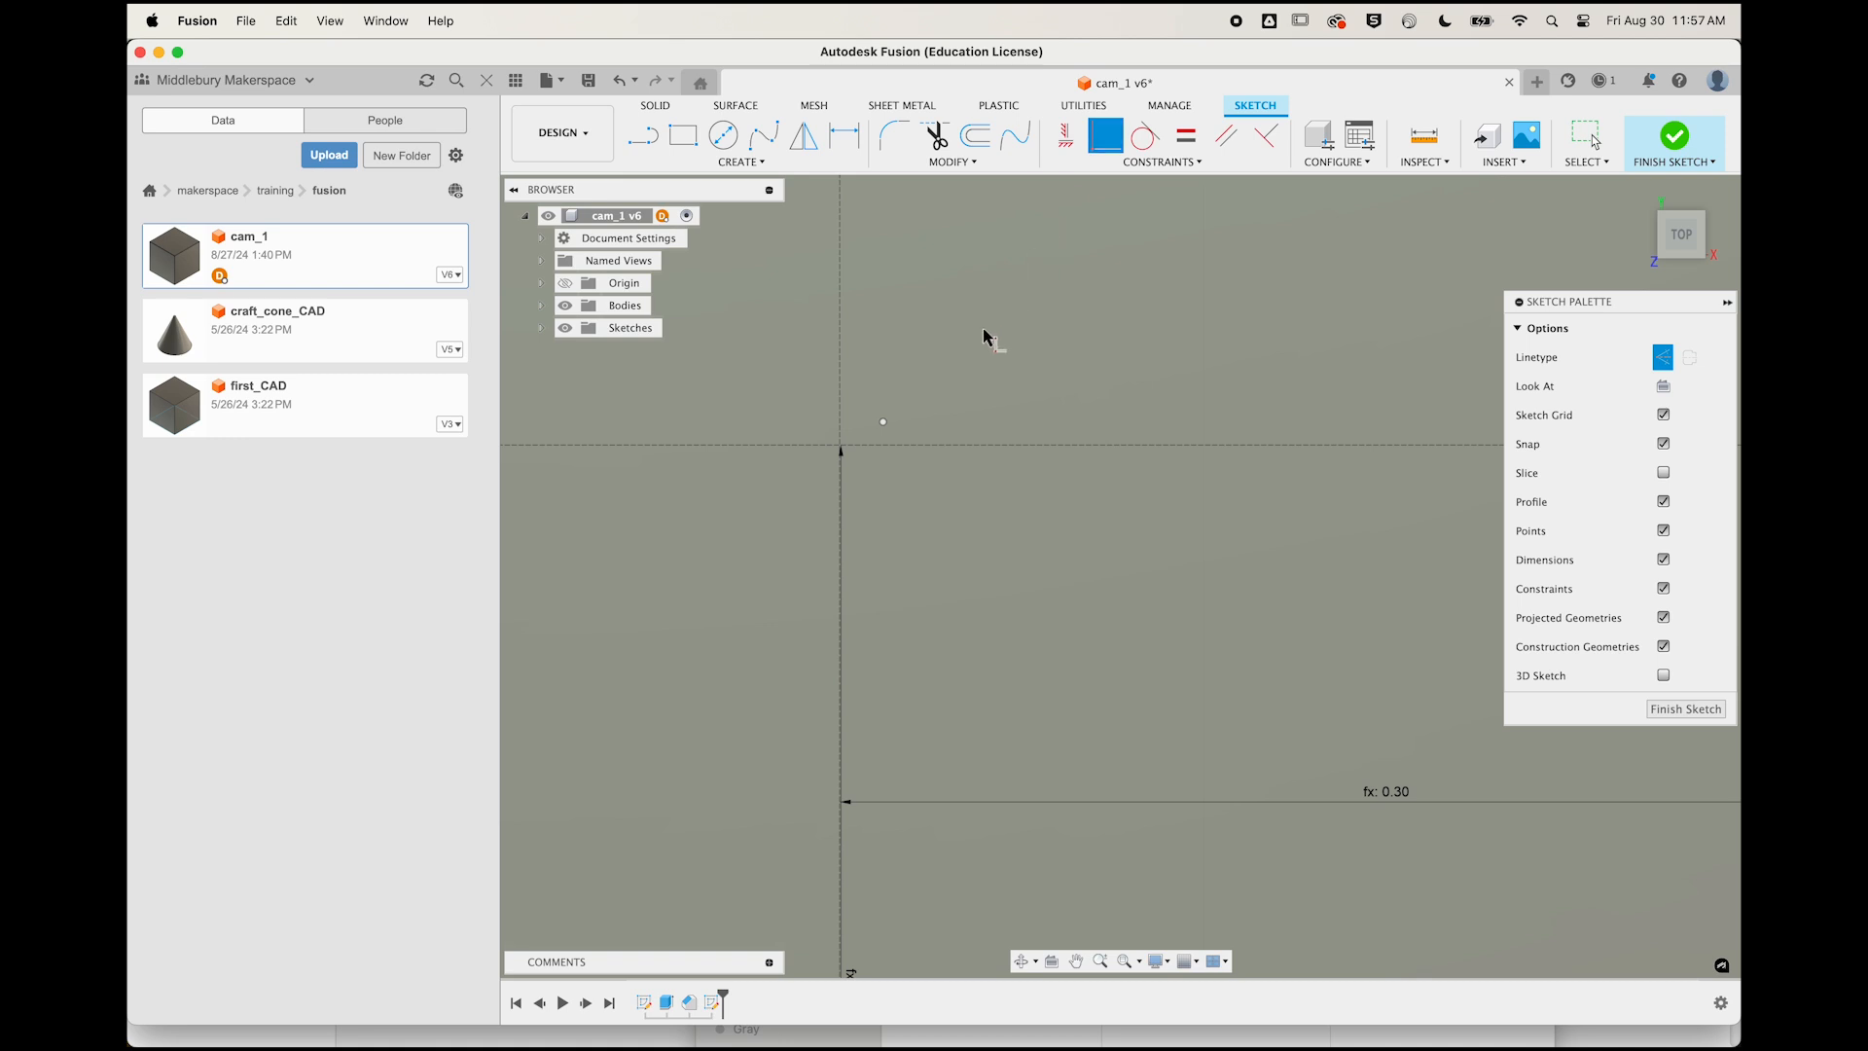
left_click(883, 422)
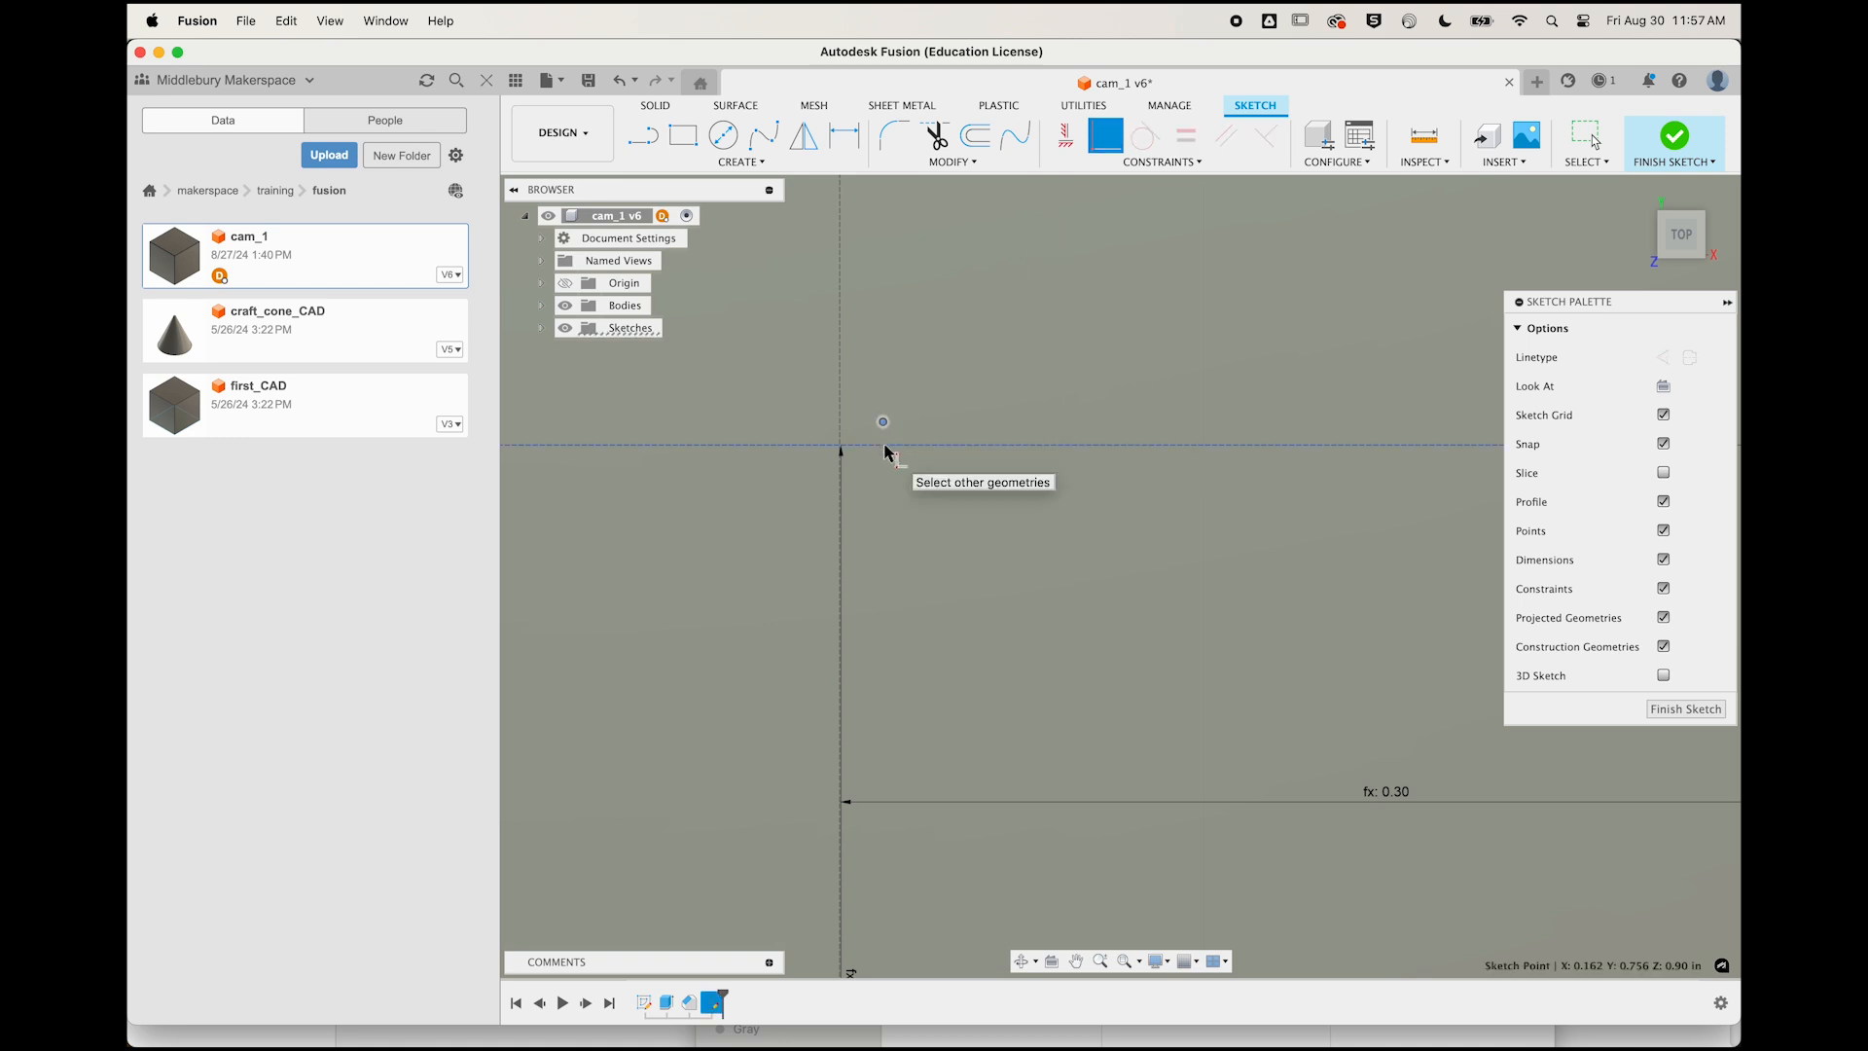
left_click(886, 447)
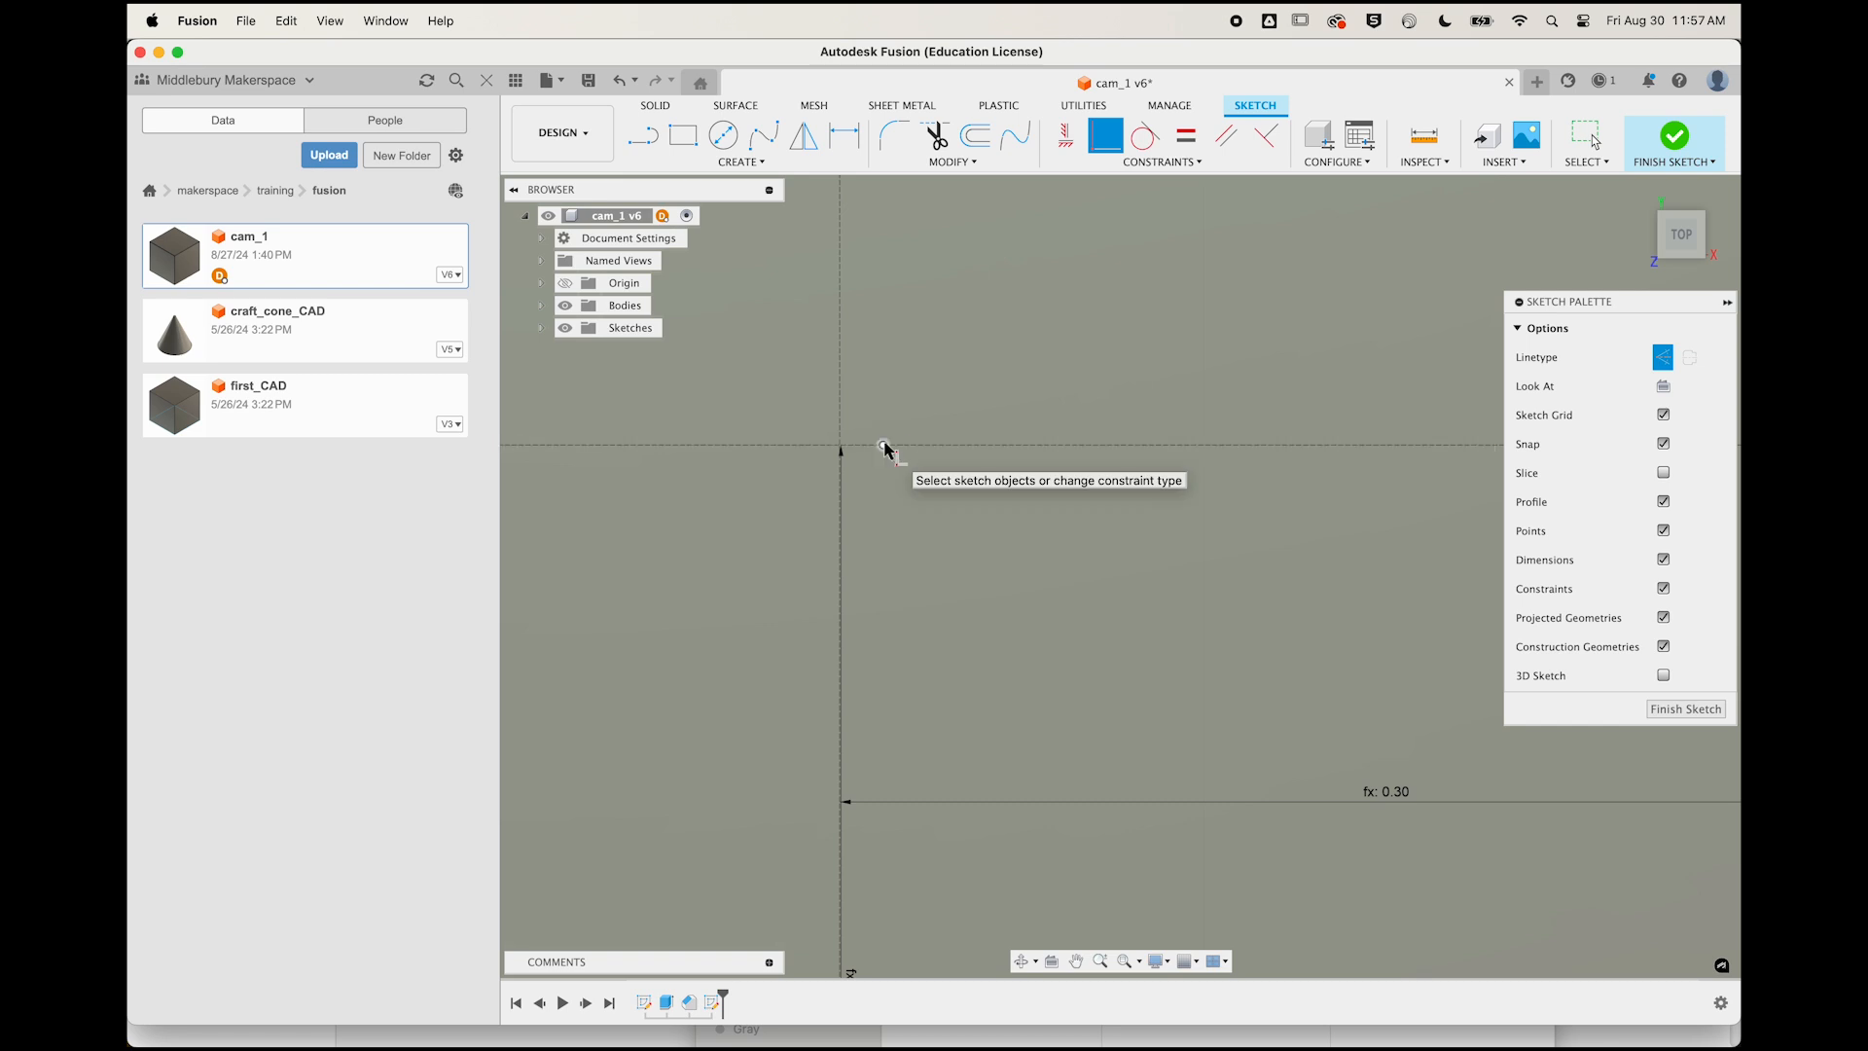
left_click(886, 446)
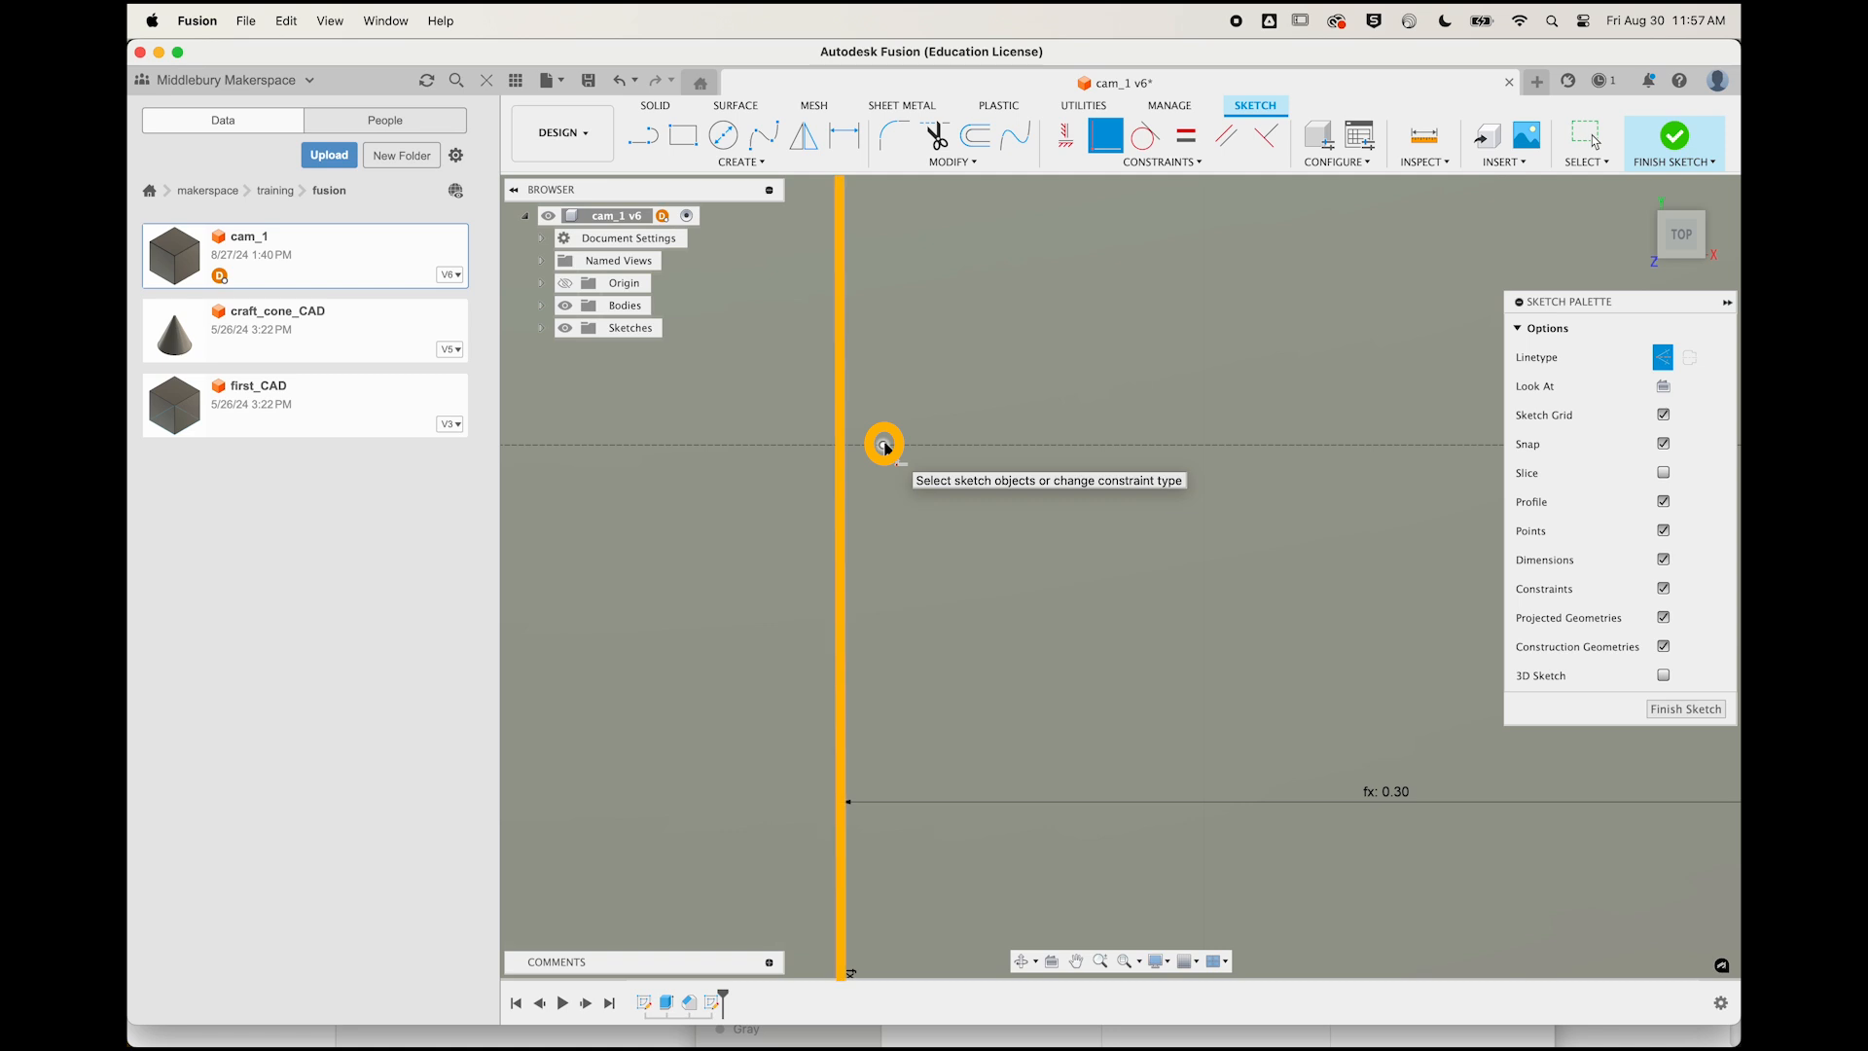
left_click(885, 446)
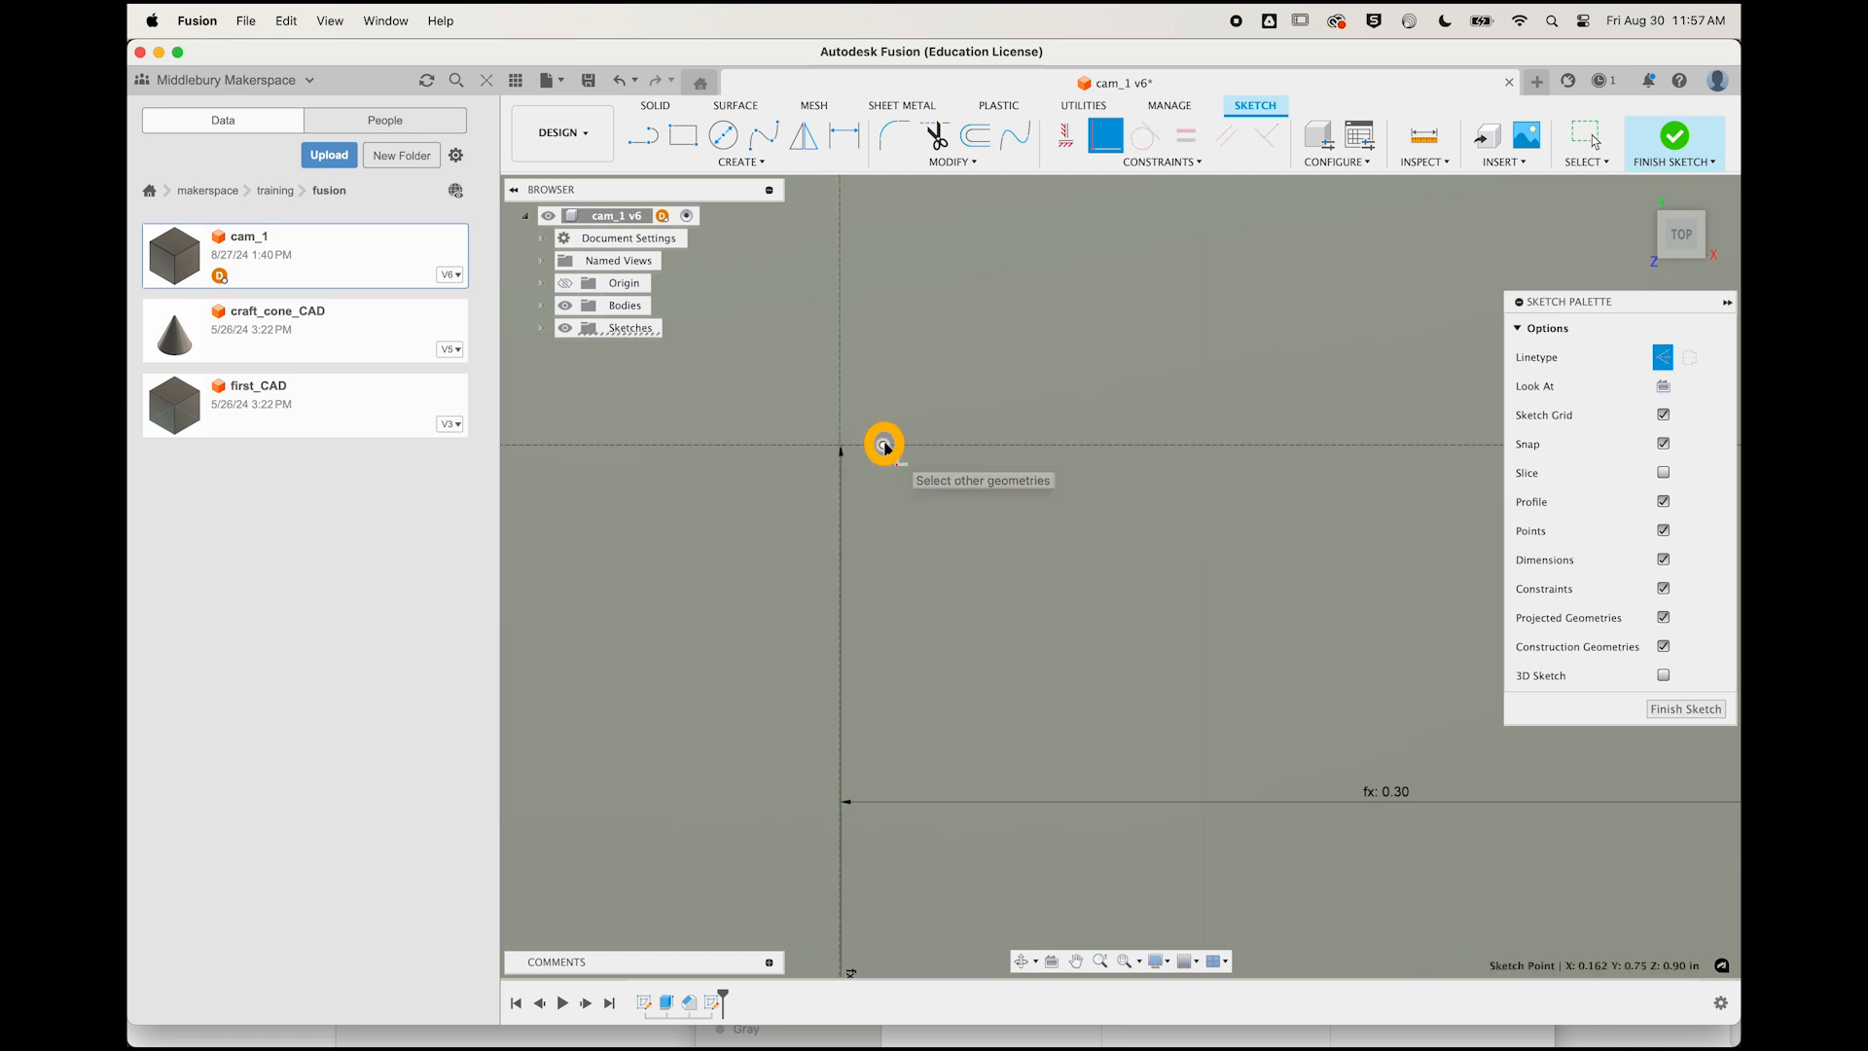
left_click(845, 404)
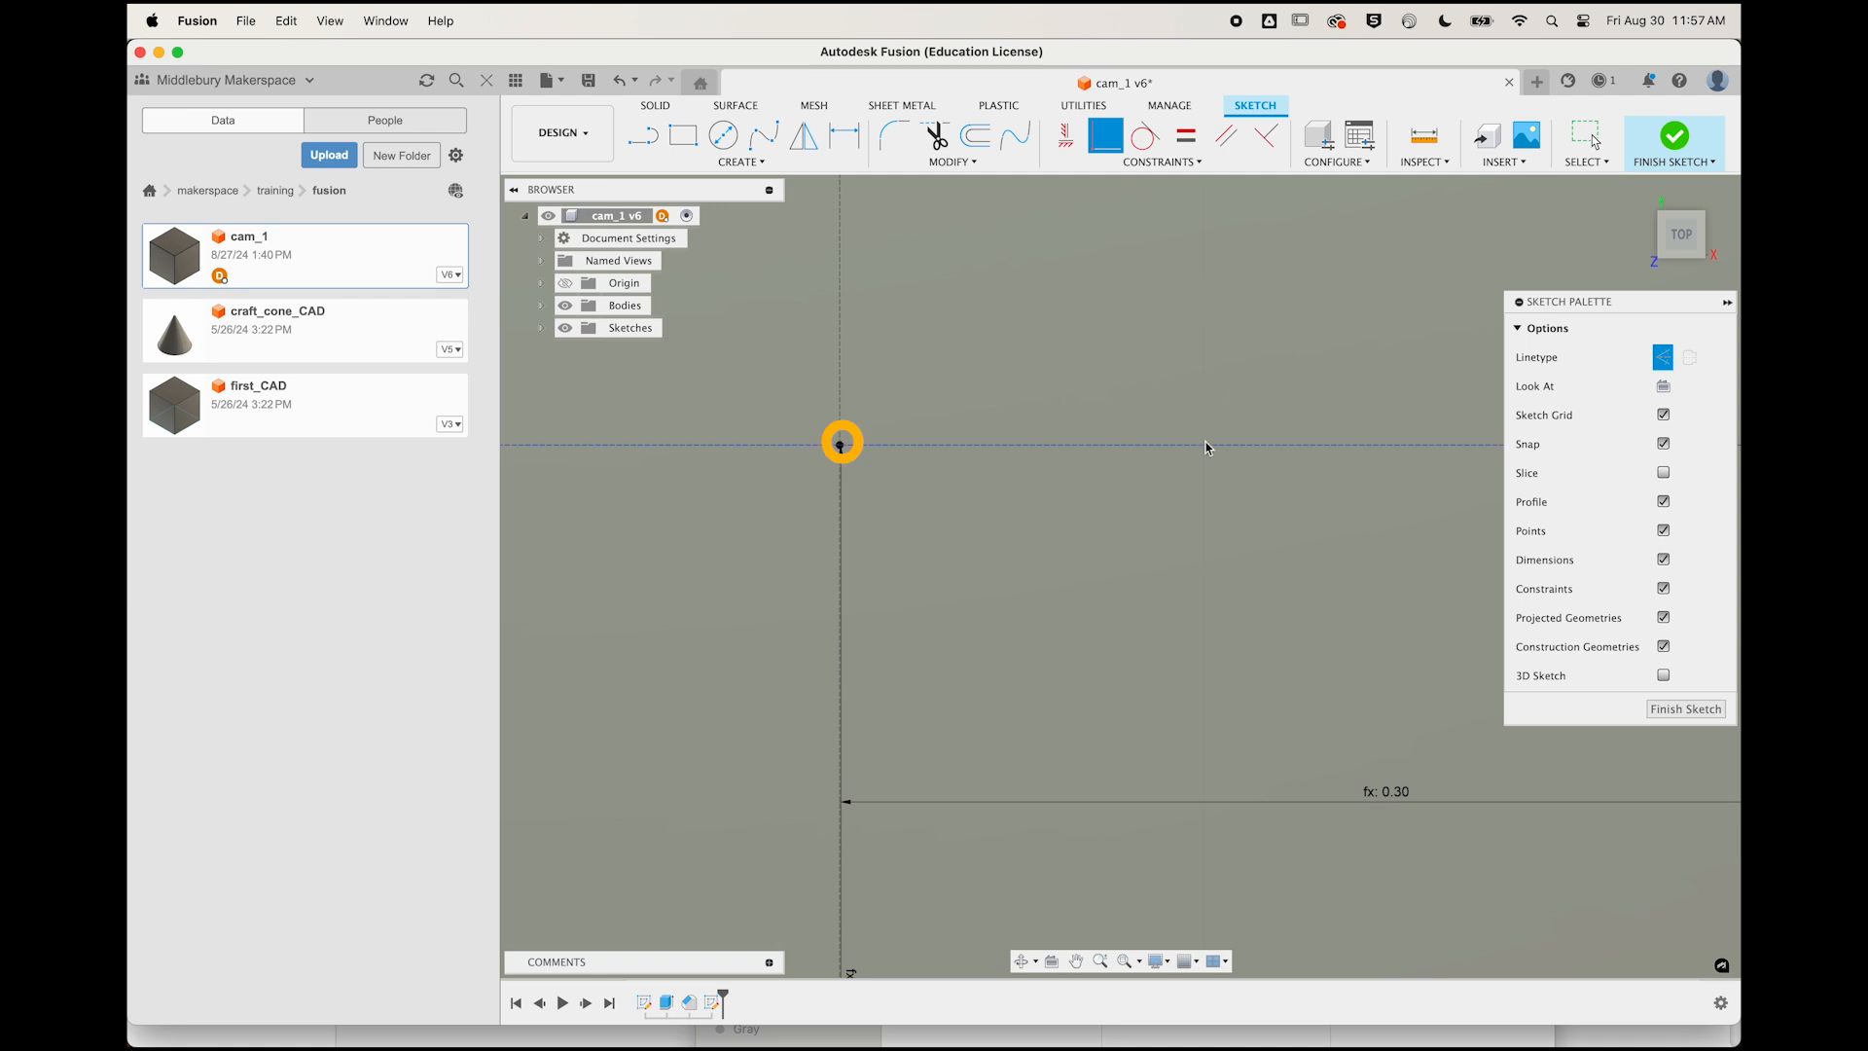
left_click(1592, 140)
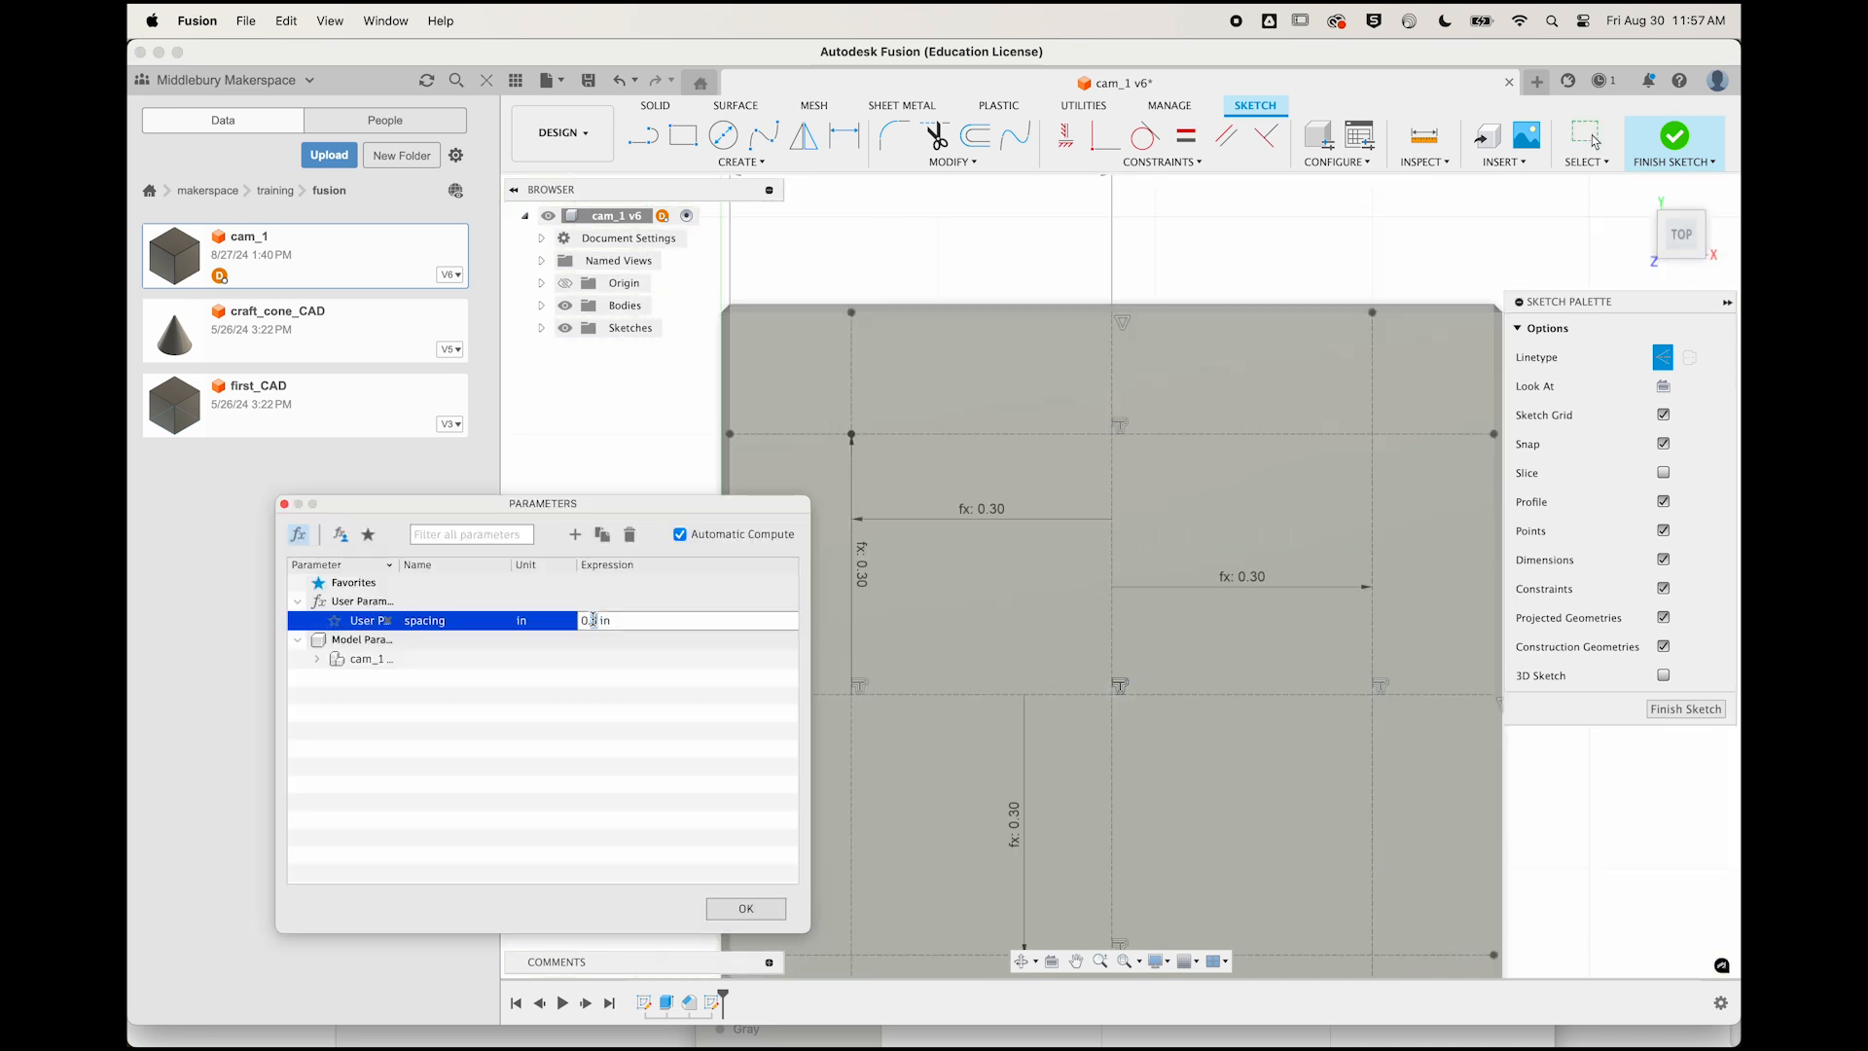
Try 0.22 in for the spacing user parameter and return it to 0.3 in.
type("22")
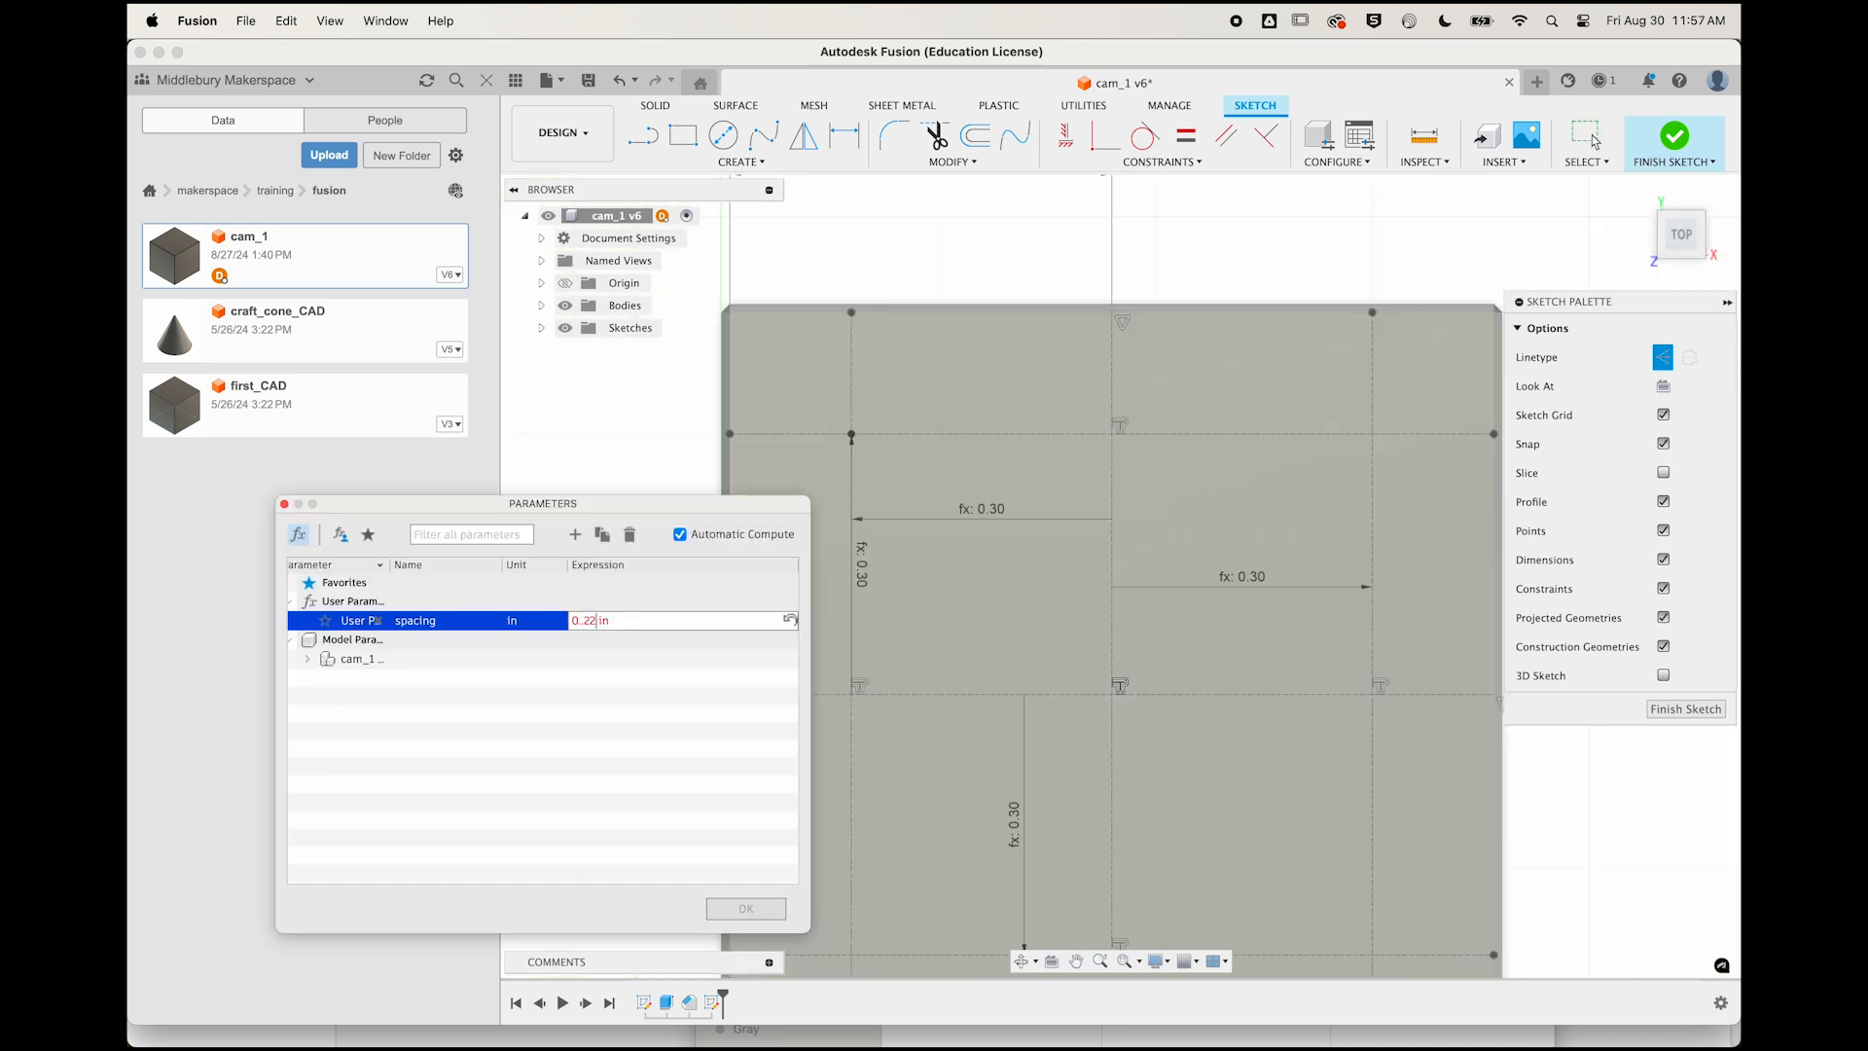
key("Return")
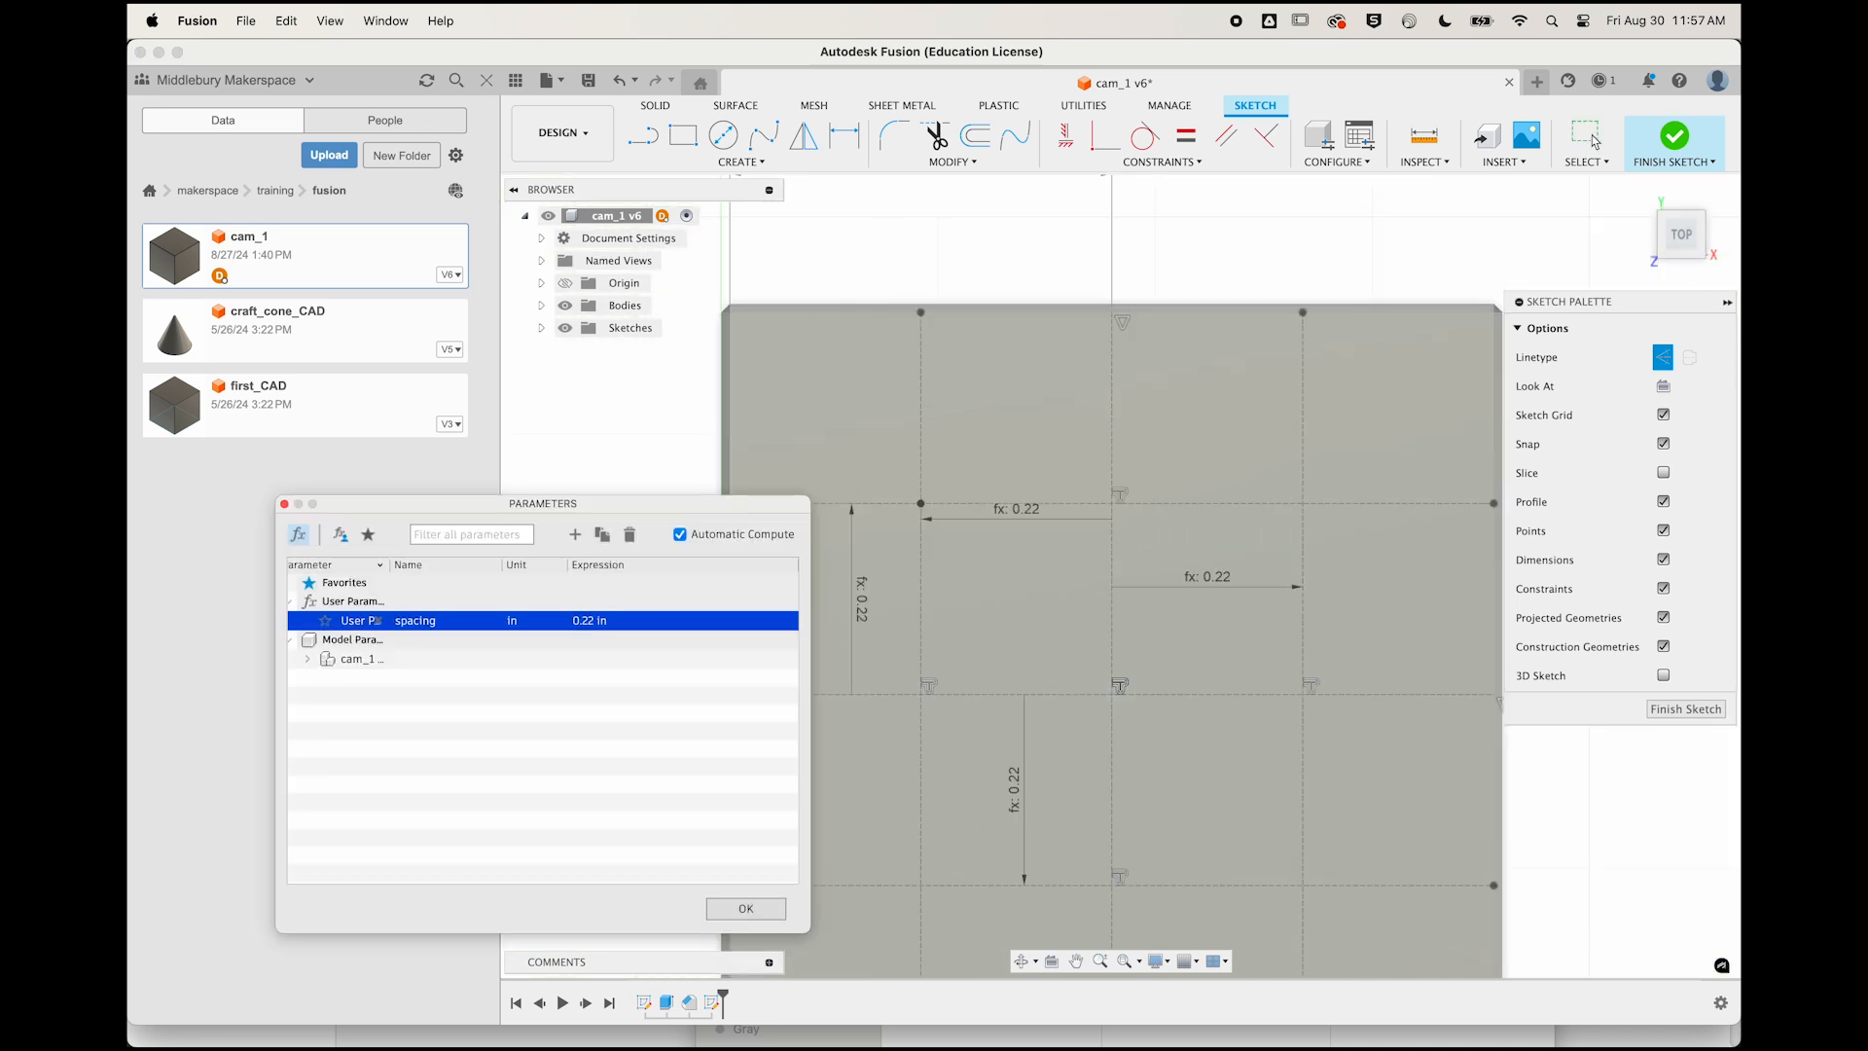
double_click(589, 626)
type("3")
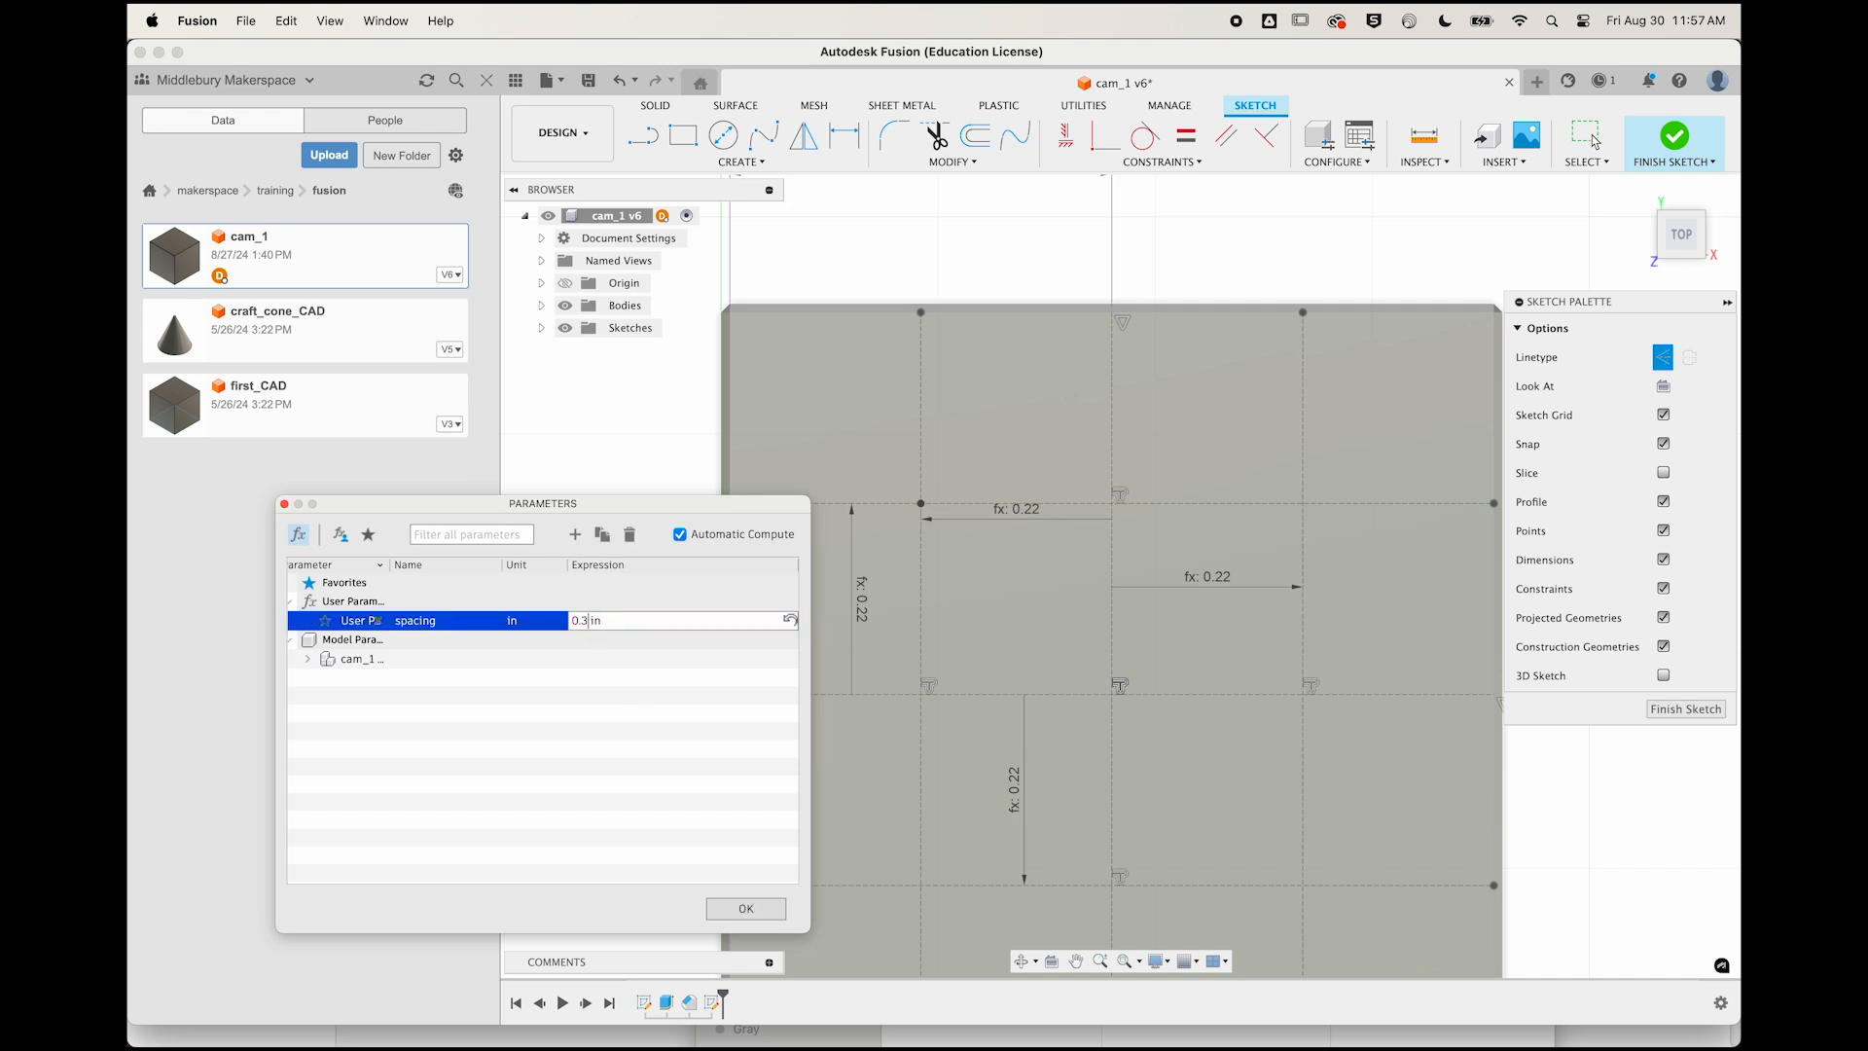
key("Return")
left_click(745, 908)
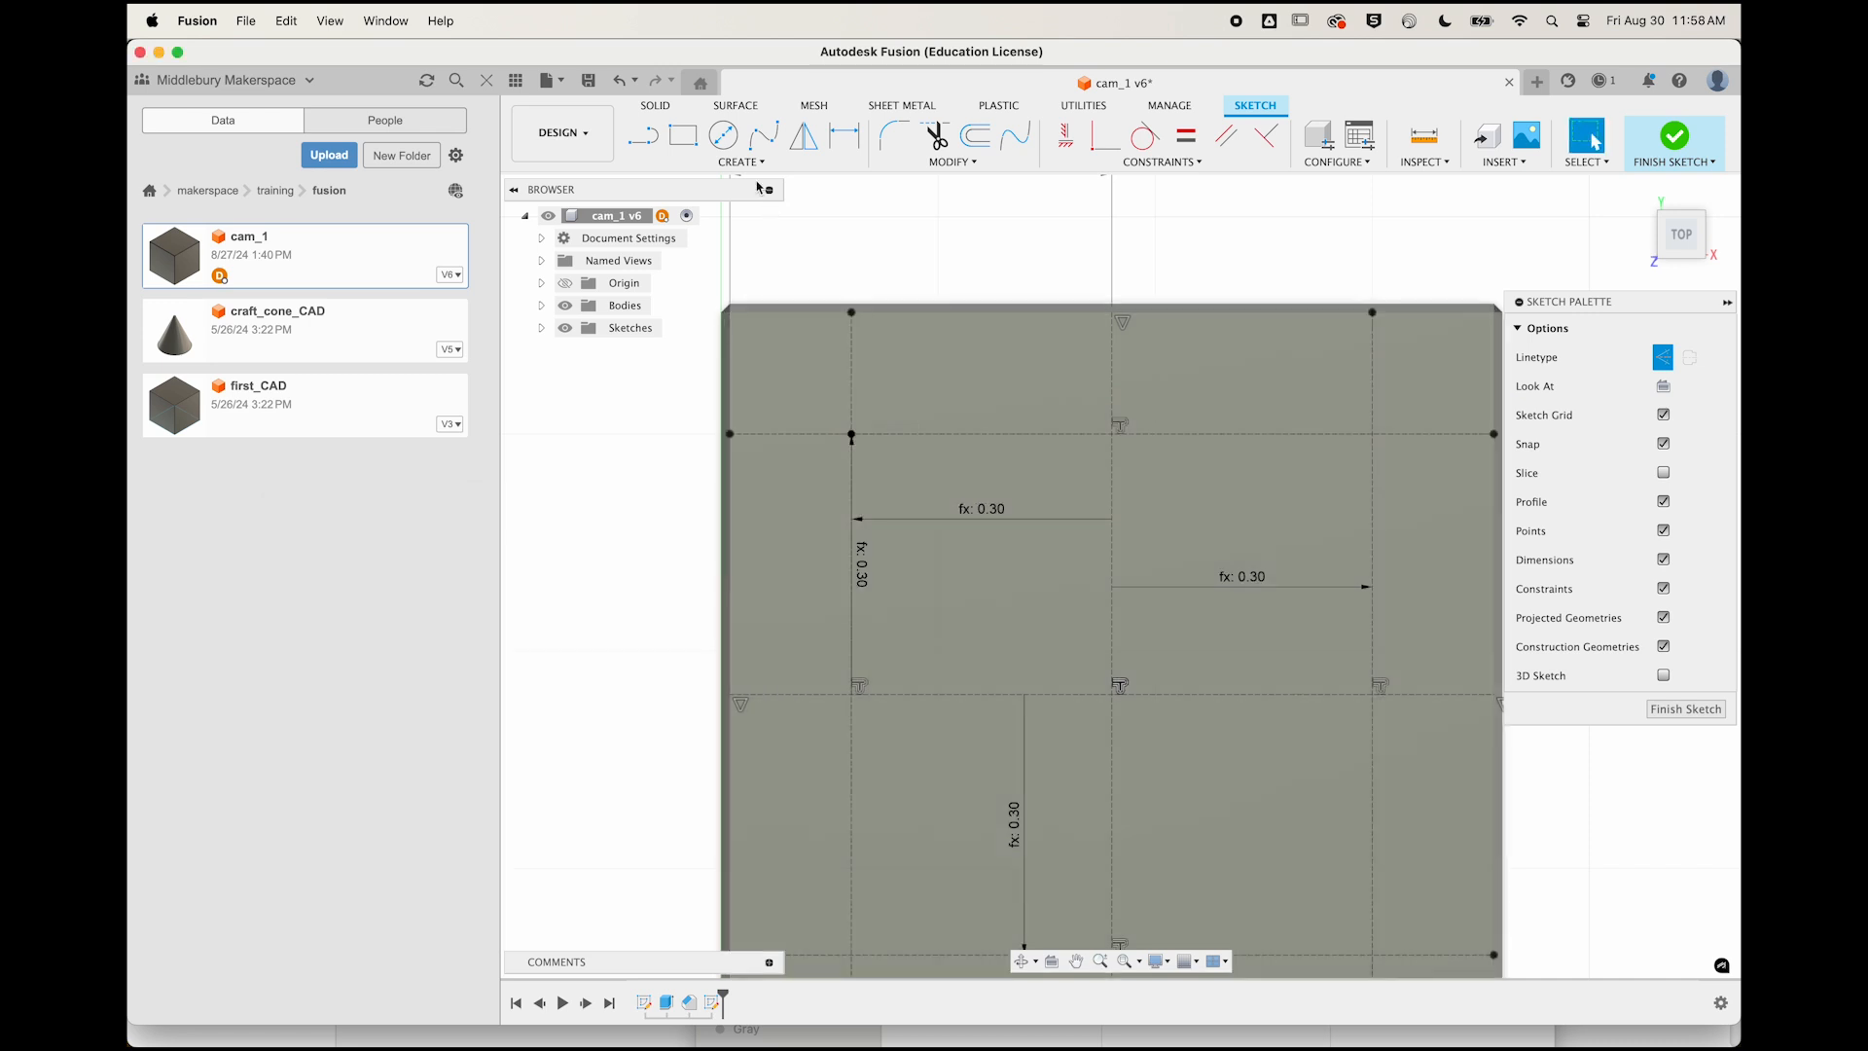
Place six more sketch points near the middle-left, lower-left, lower-right, middle-right, upper-right and centre crossings of the construction lines.
left_click(742, 162)
left_click(667, 341)
left_click(767, 577)
left_click(775, 849)
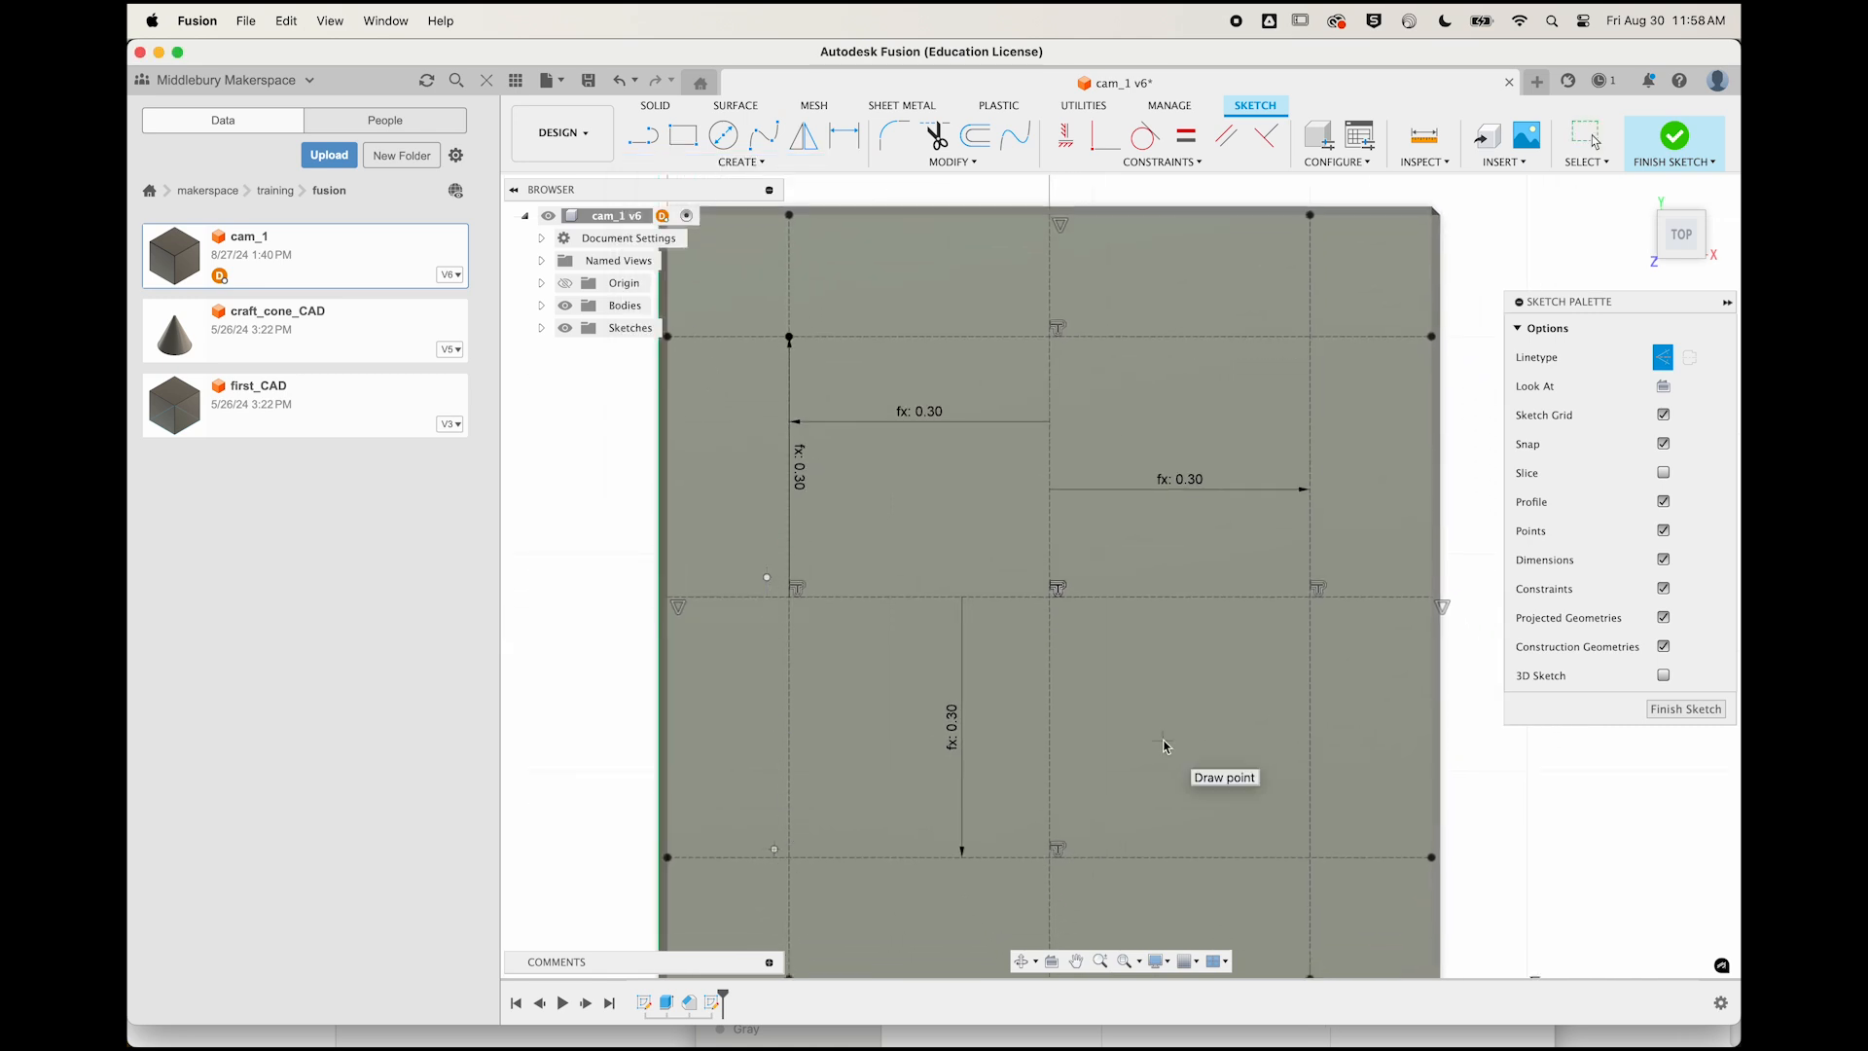
left_click(1298, 849)
left_click(1298, 612)
left_click(1298, 351)
left_click(1033, 582)
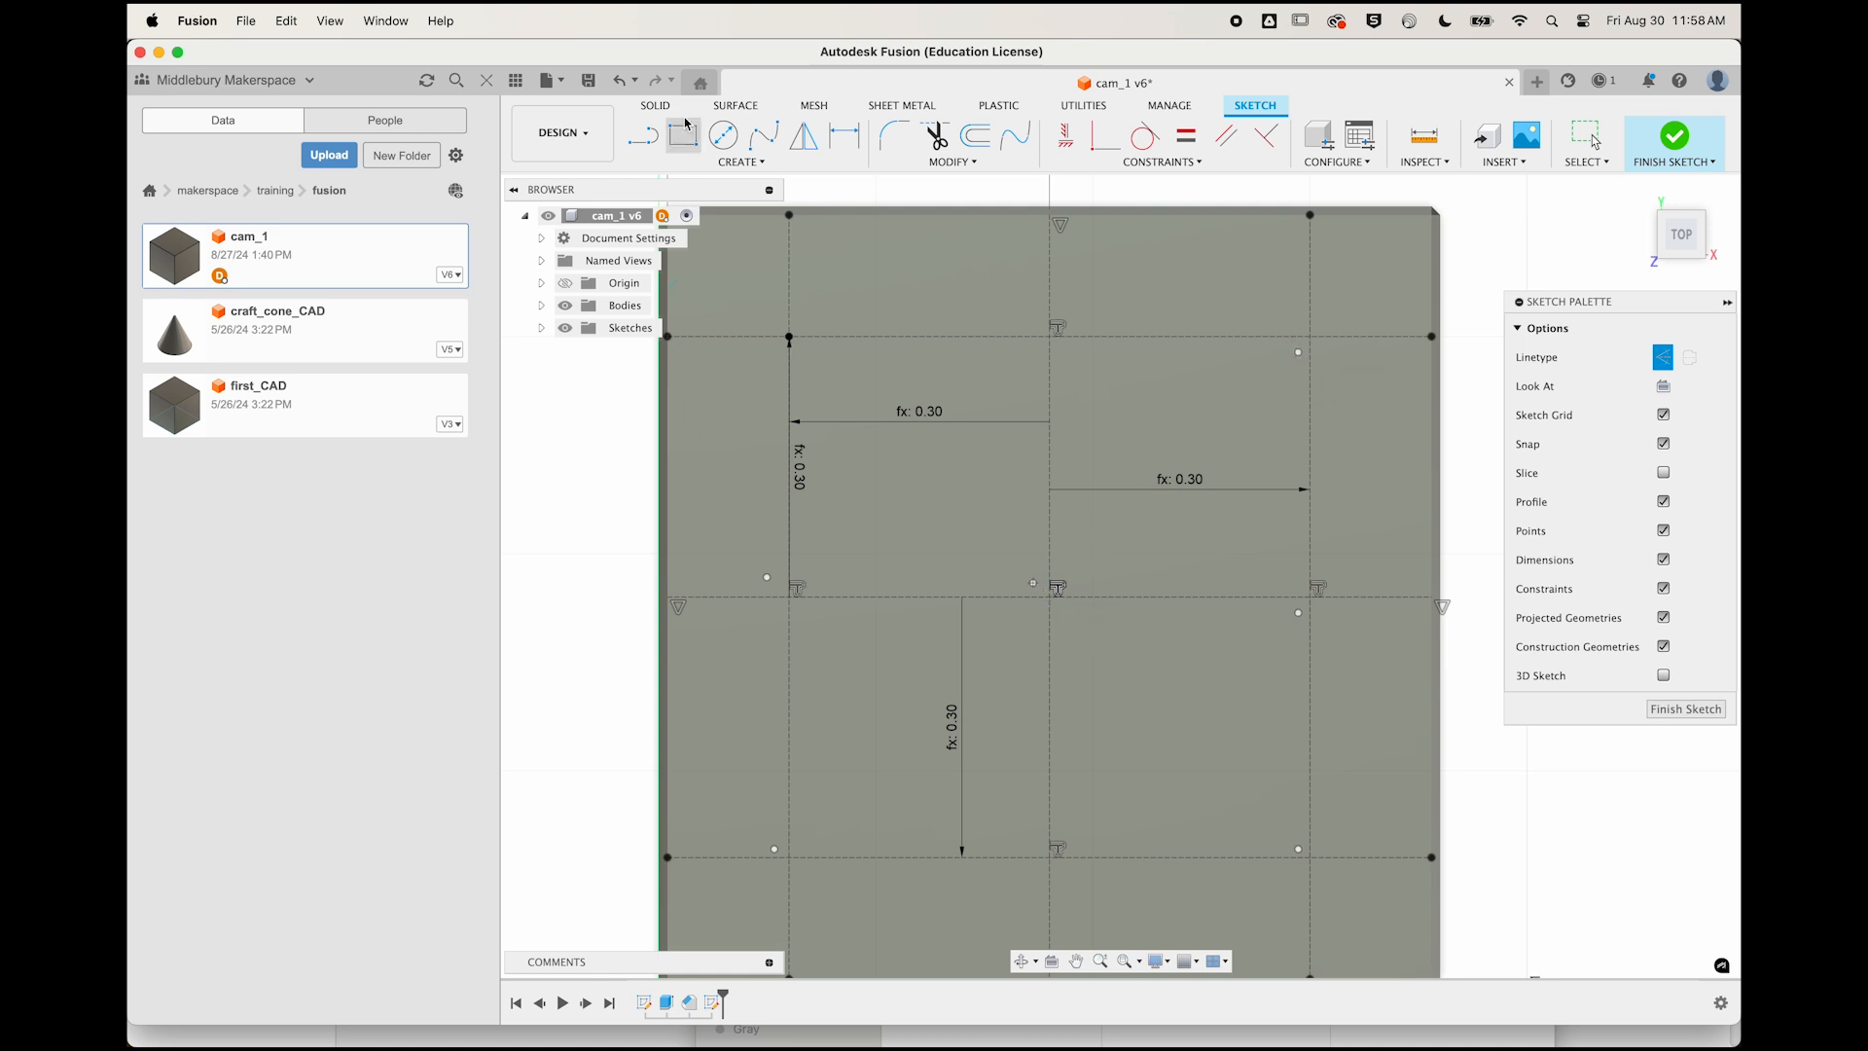
Make the six loose sketch points coincident with the construction lines that cross beside them.
left_click(1106, 136)
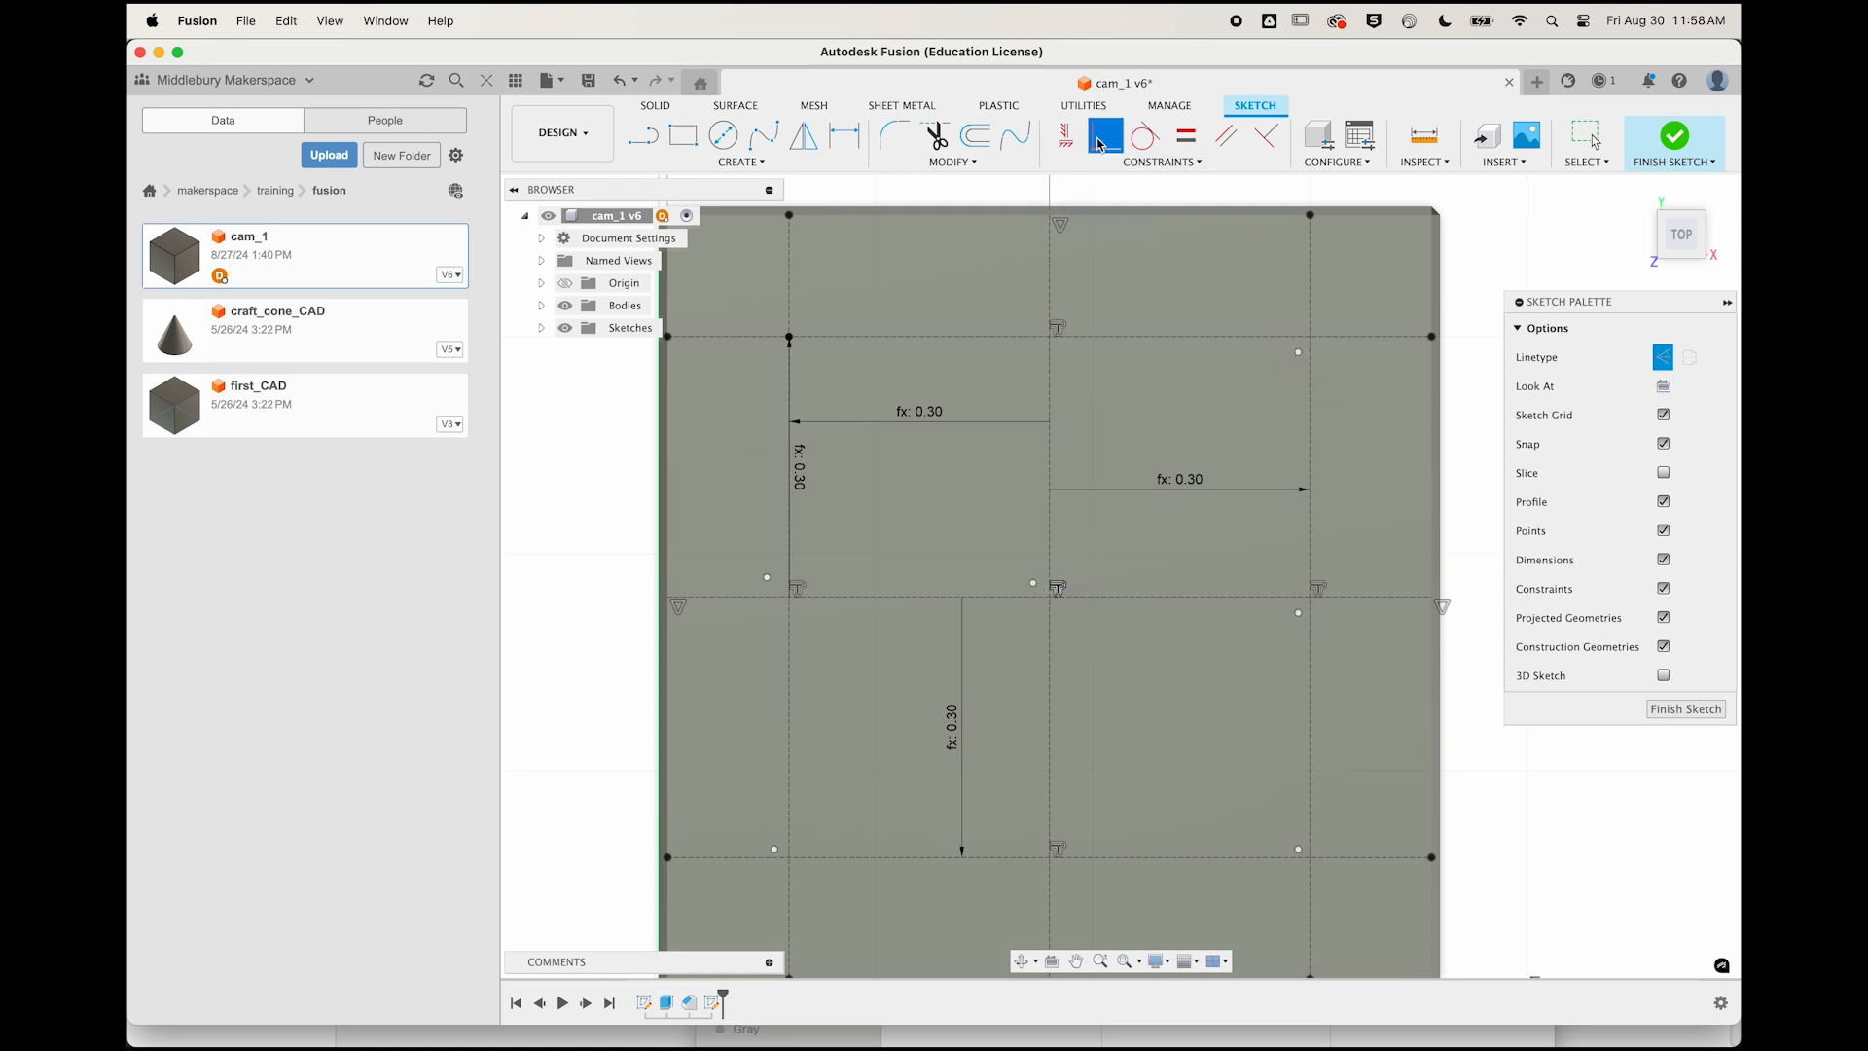
left_click(766, 577)
left_click(769, 597)
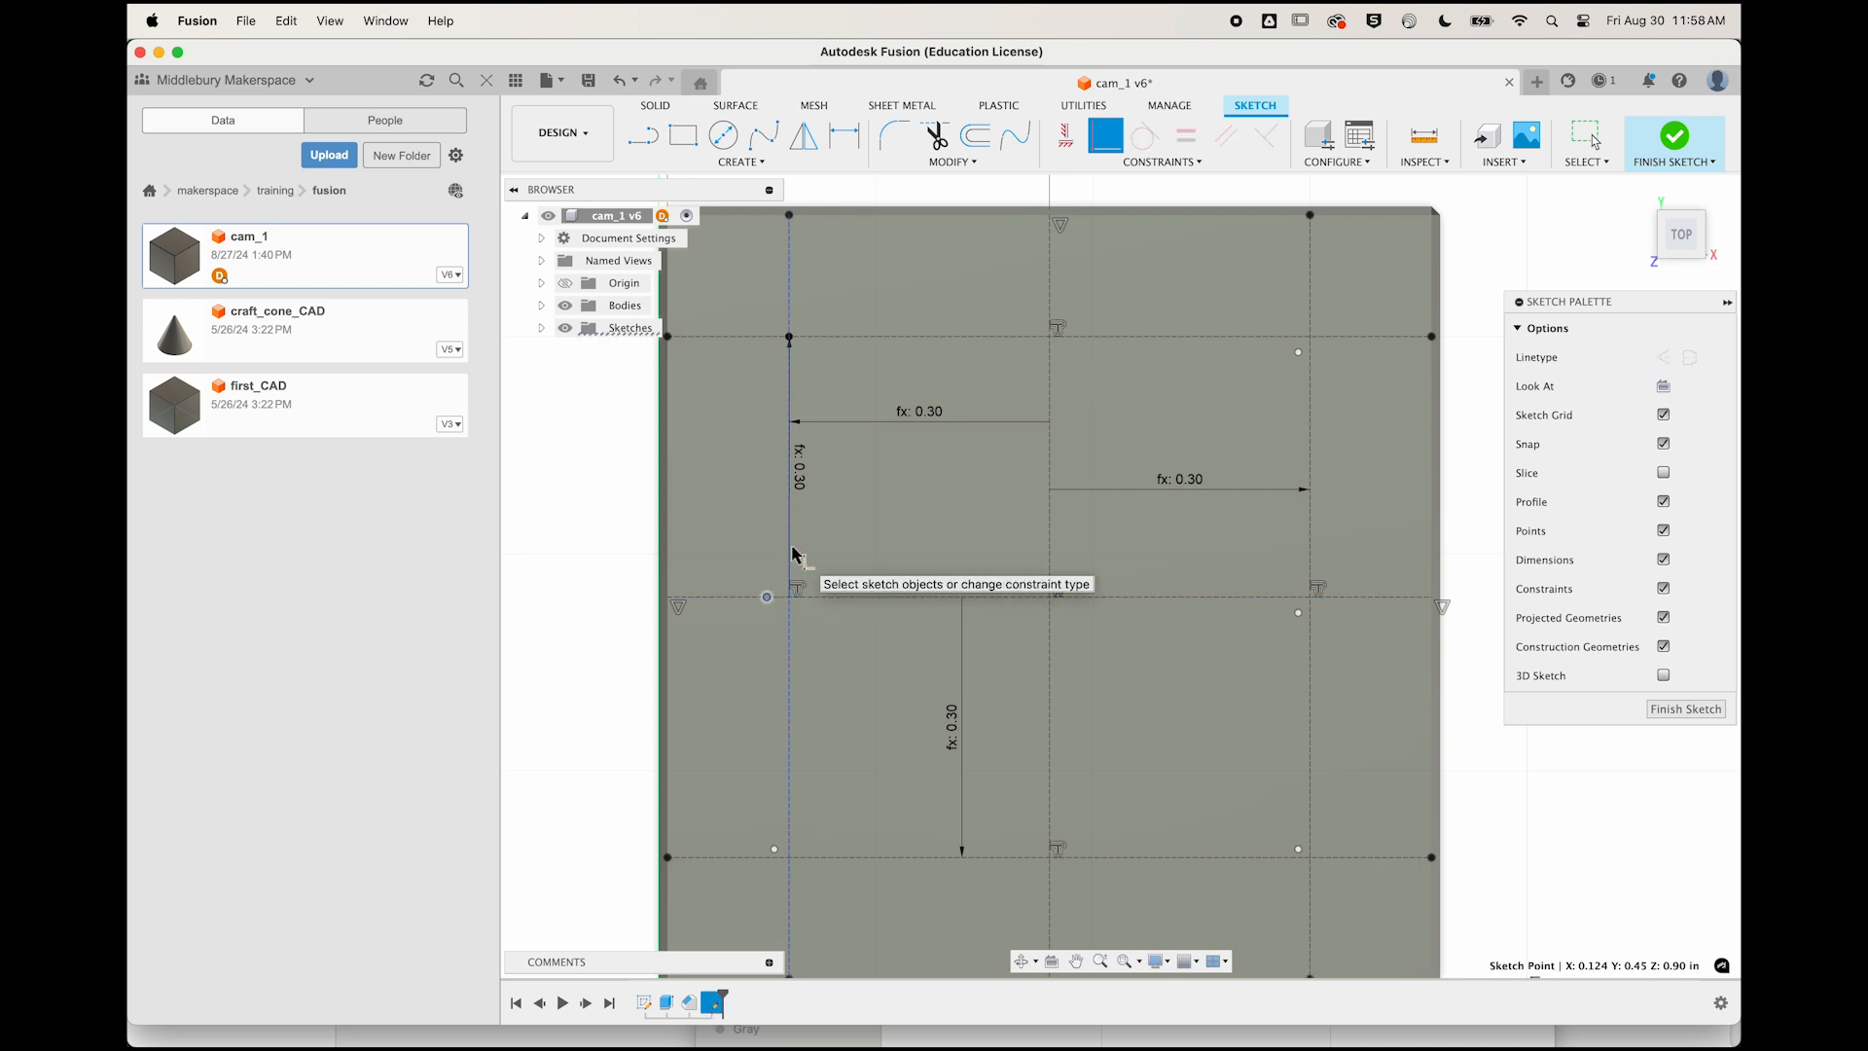
left_click(791, 552)
left_click(775, 852)
left_click_drag(774, 858, 789, 858)
left_click_drag(1033, 583, 1050, 597)
left_click_drag(1298, 849, 1310, 857)
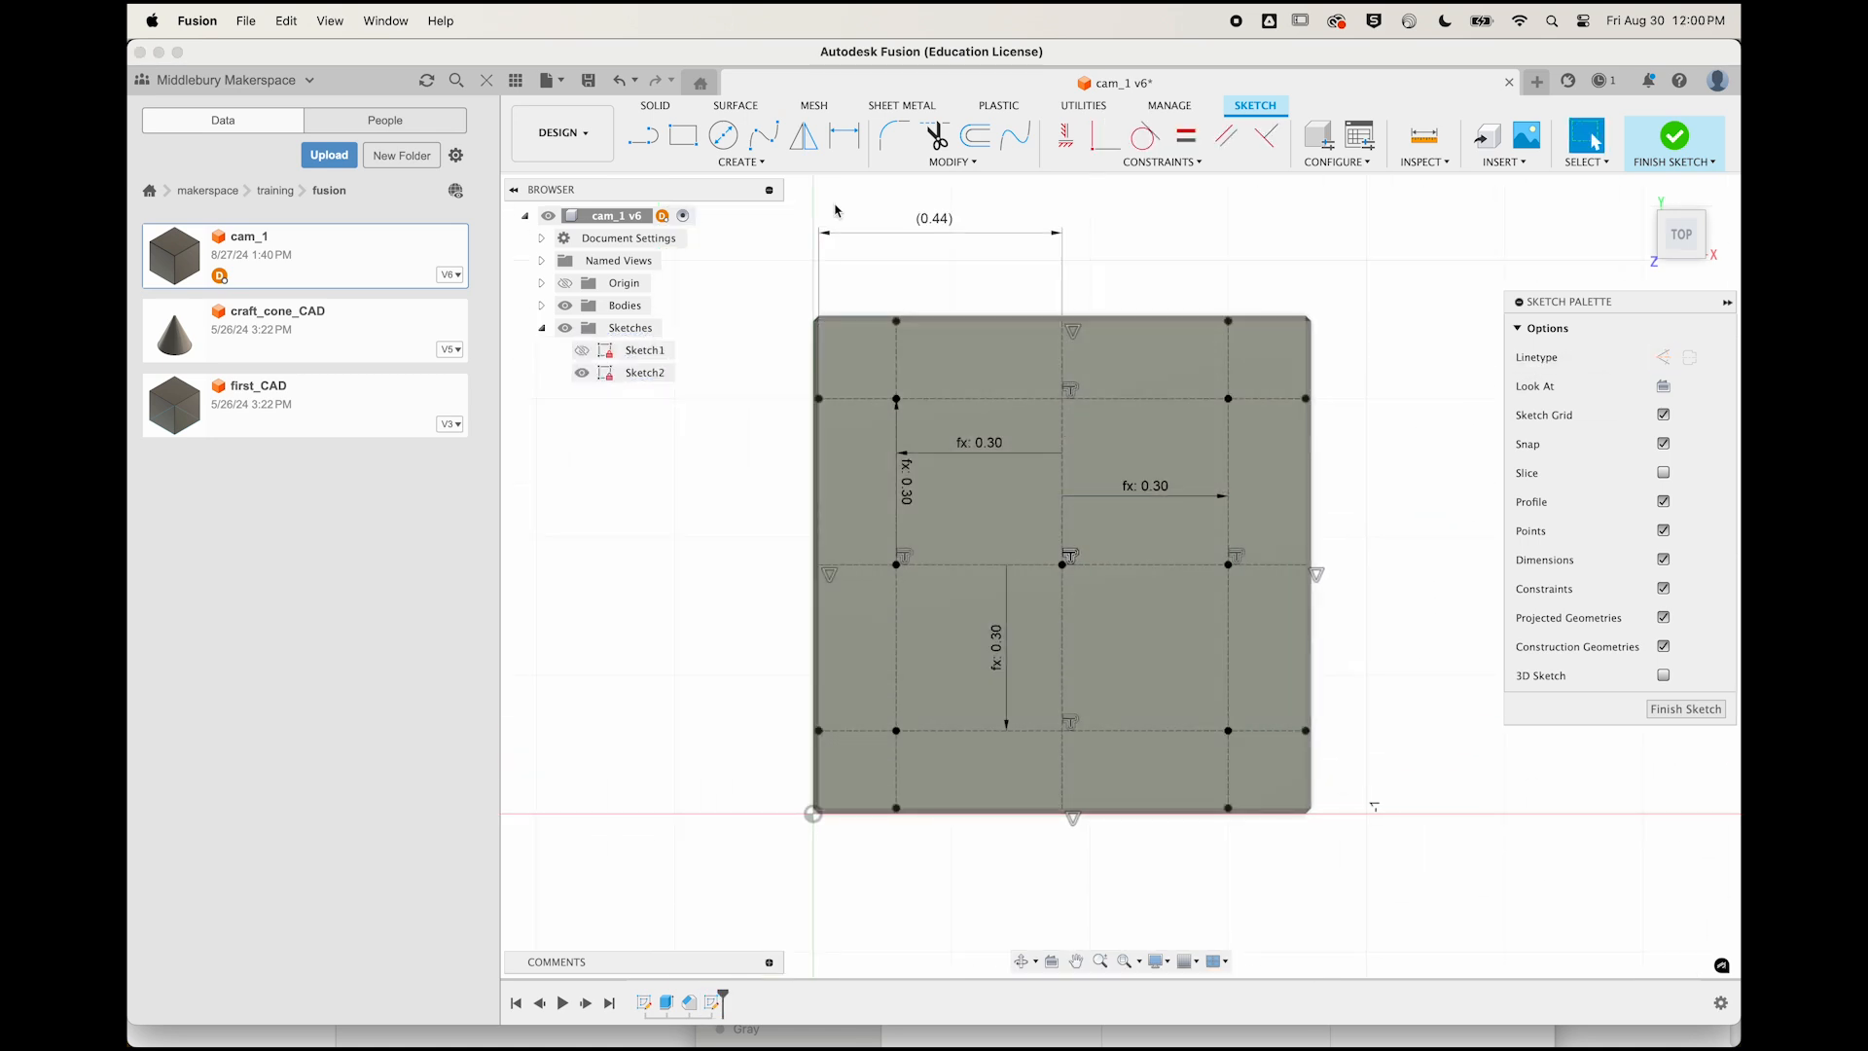
Draw a circle with a diameter of .125 in centred on the upper-left grid point.
left_click(723, 134)
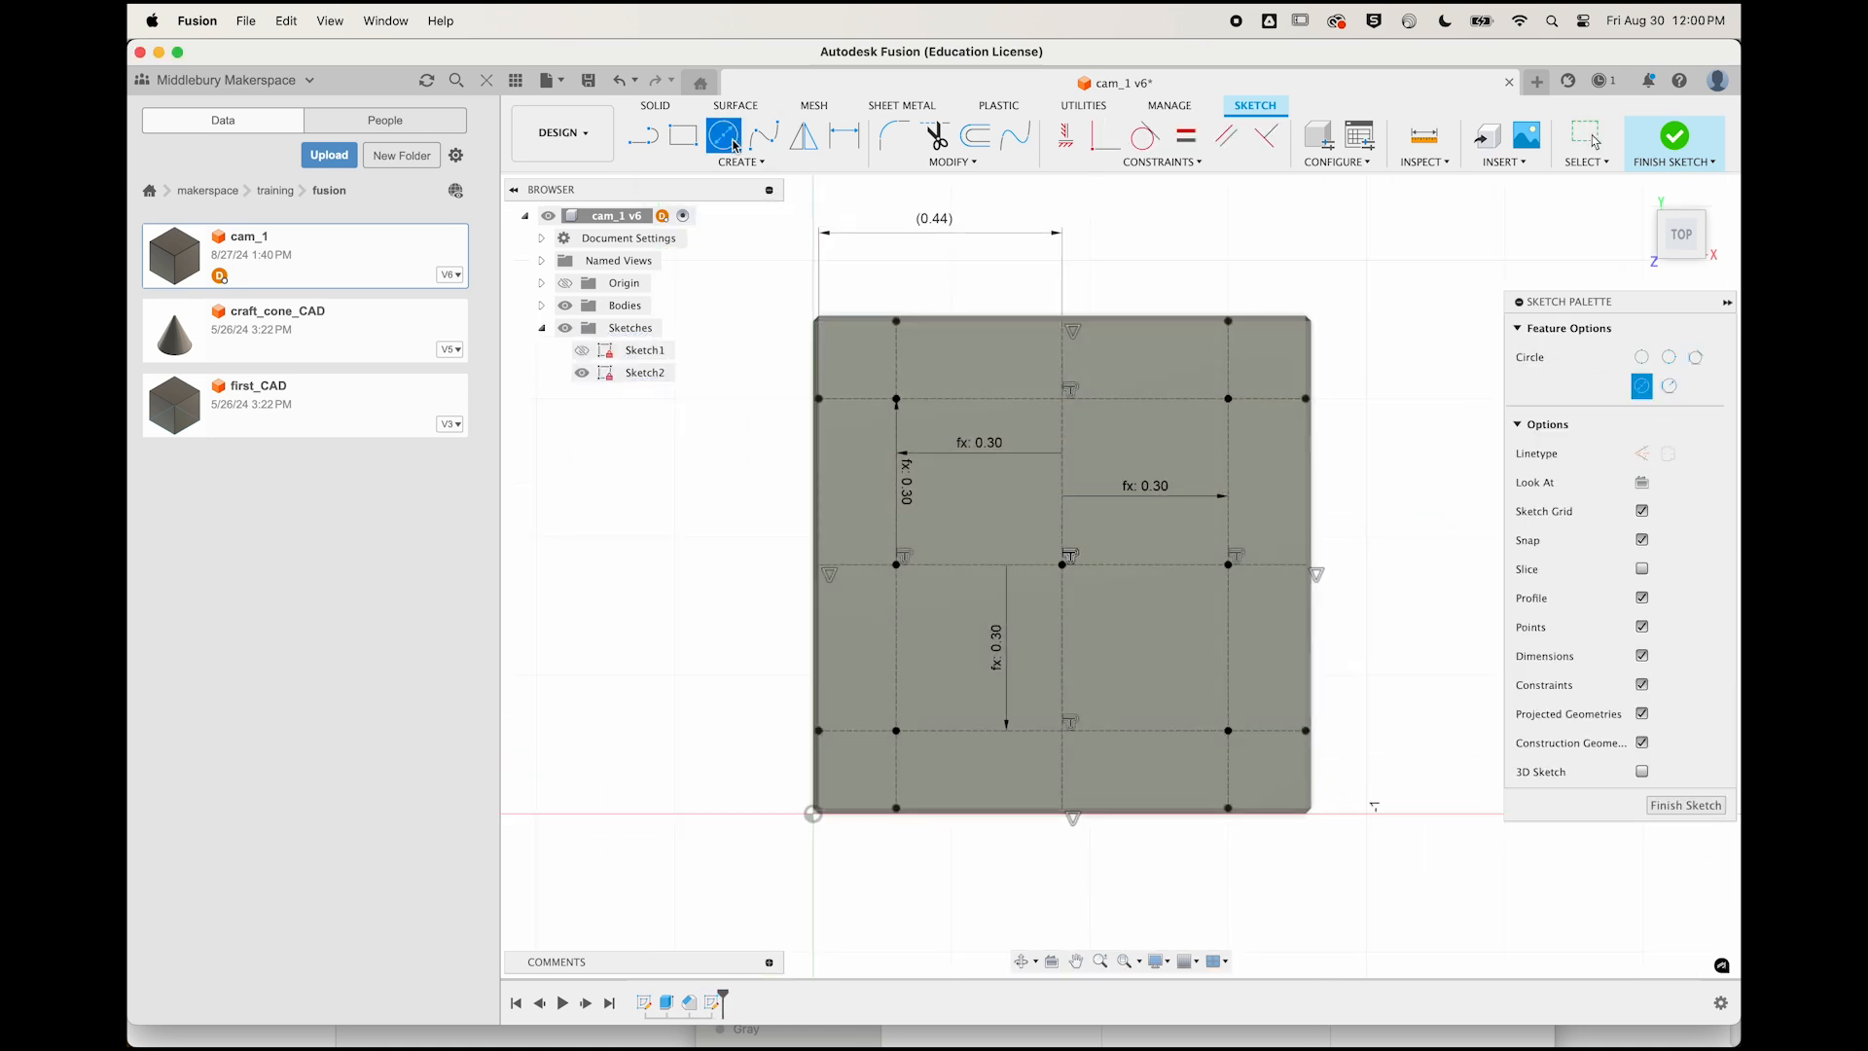
left_click(896, 399)
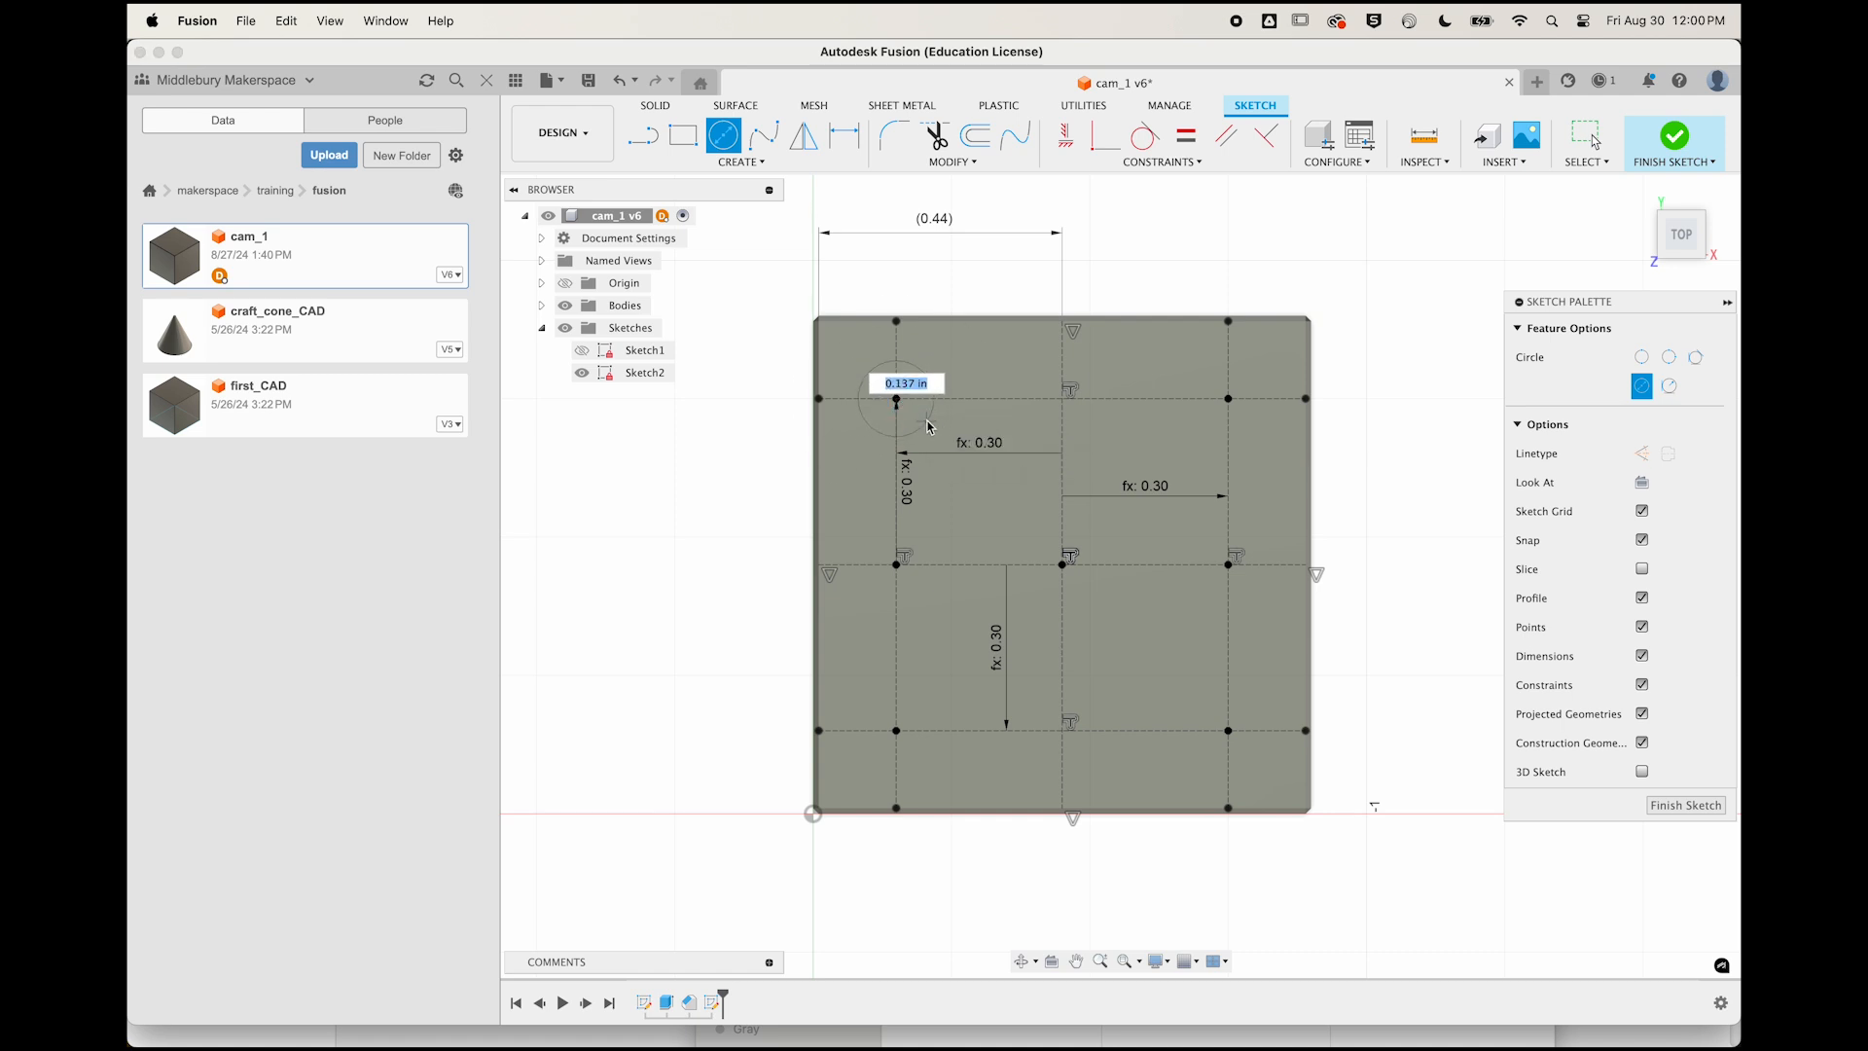
type(".125")
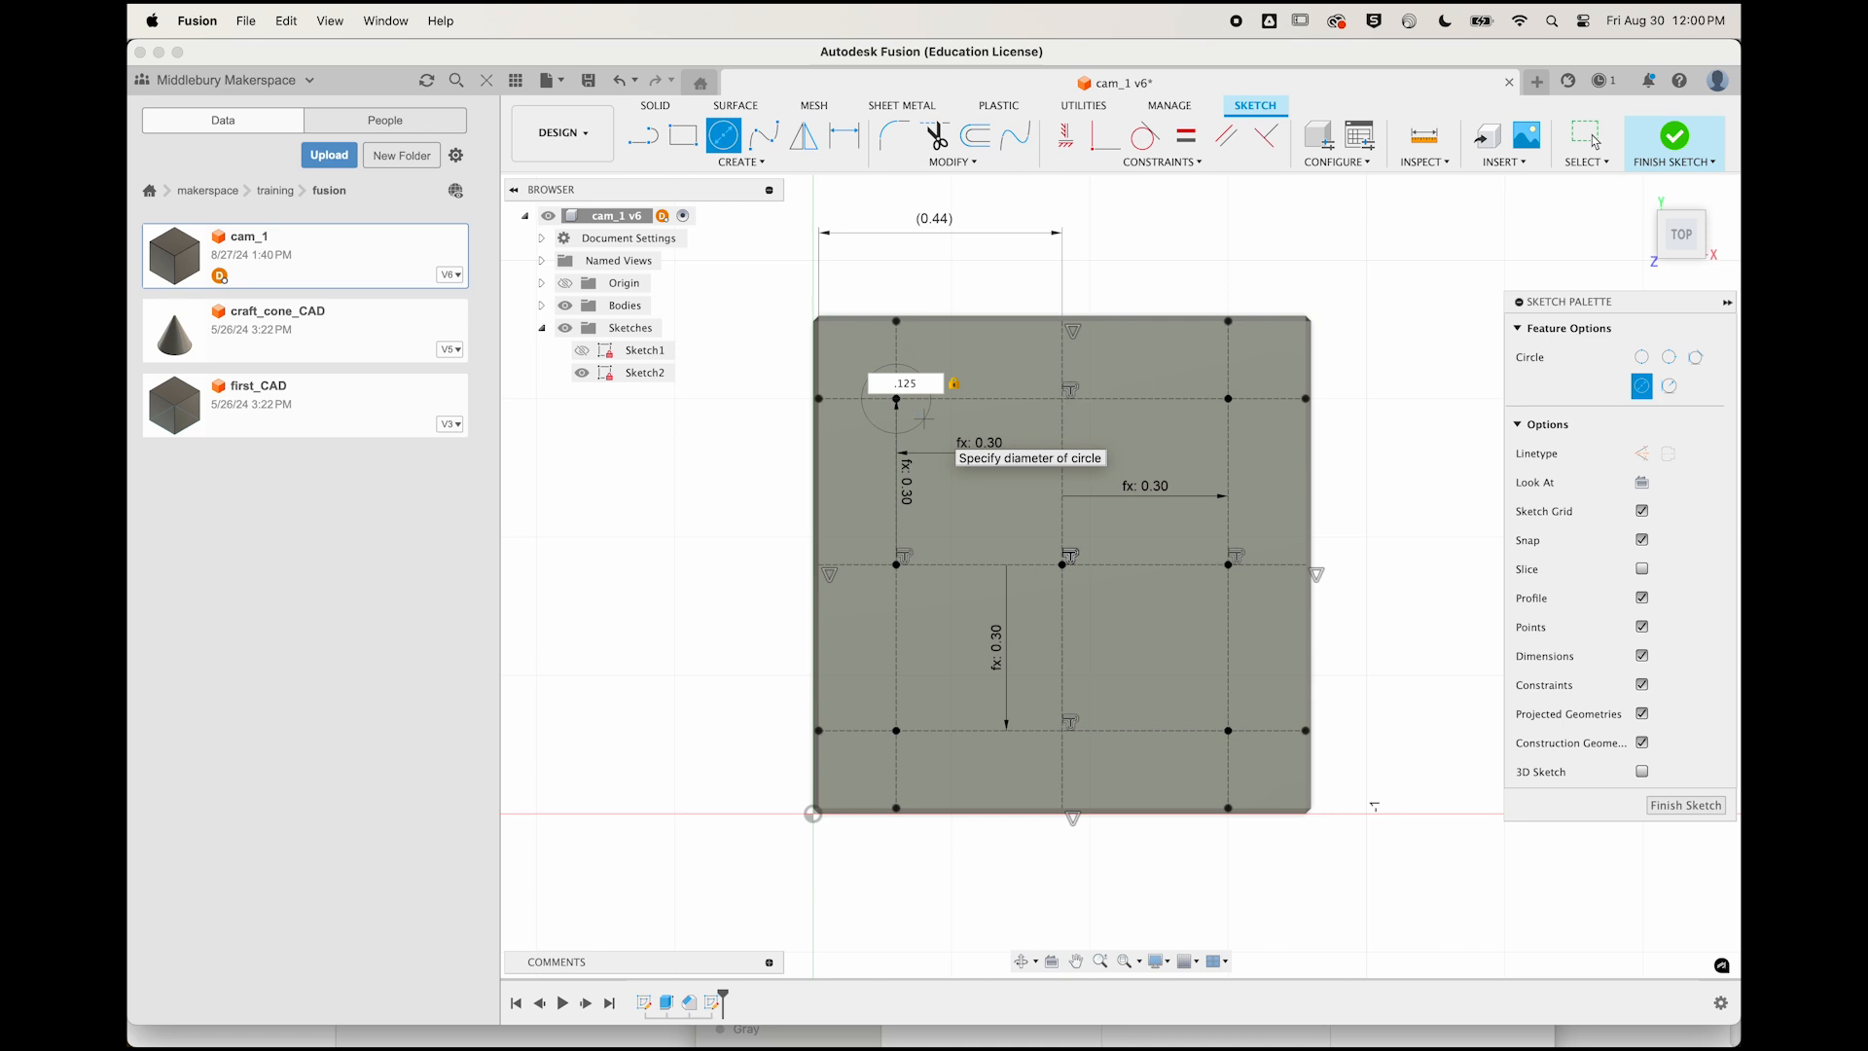
left_click(1596, 141)
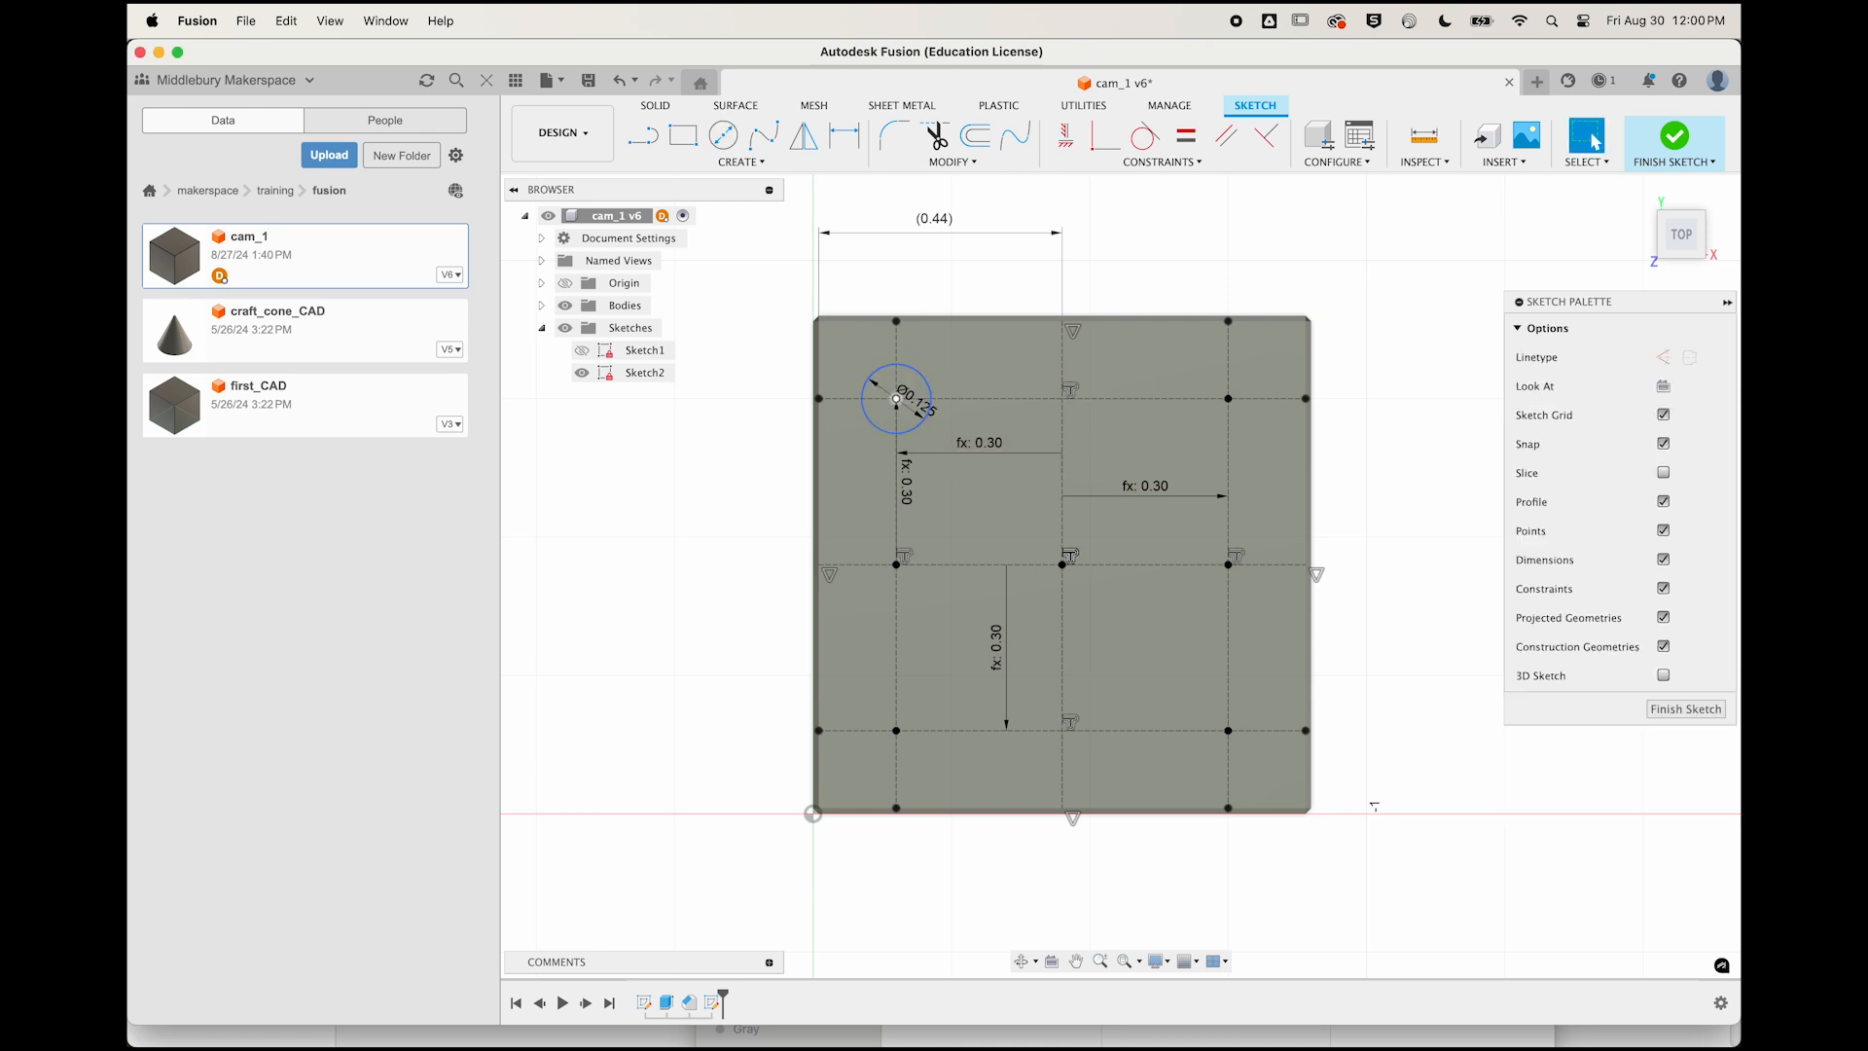
Add a user parameter named dot_diameter in inches with the expression 0.125.
left_click(969, 163)
left_click(940, 364)
left_click(576, 536)
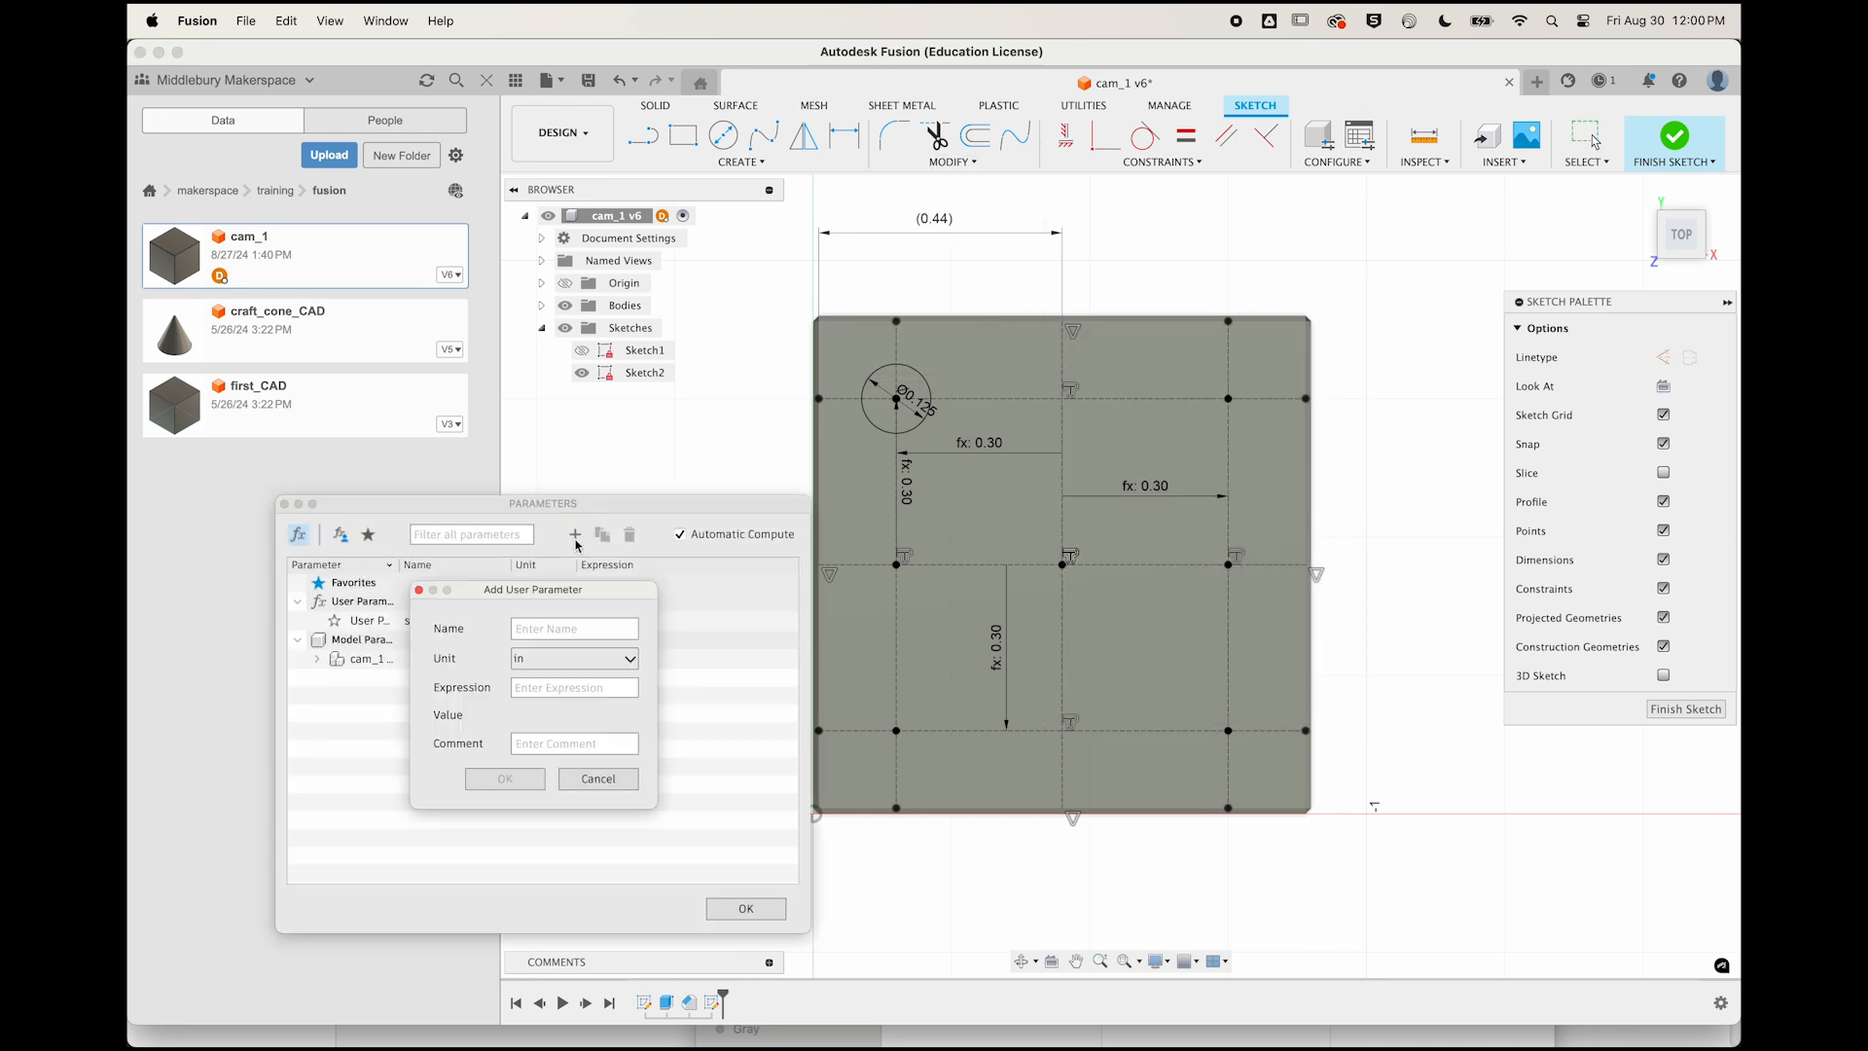
type("dot0.125")
key("Return")
key("Return")
Drive the upper-left circle's diameter with the dot_diameter parameter.
left_click(916, 399)
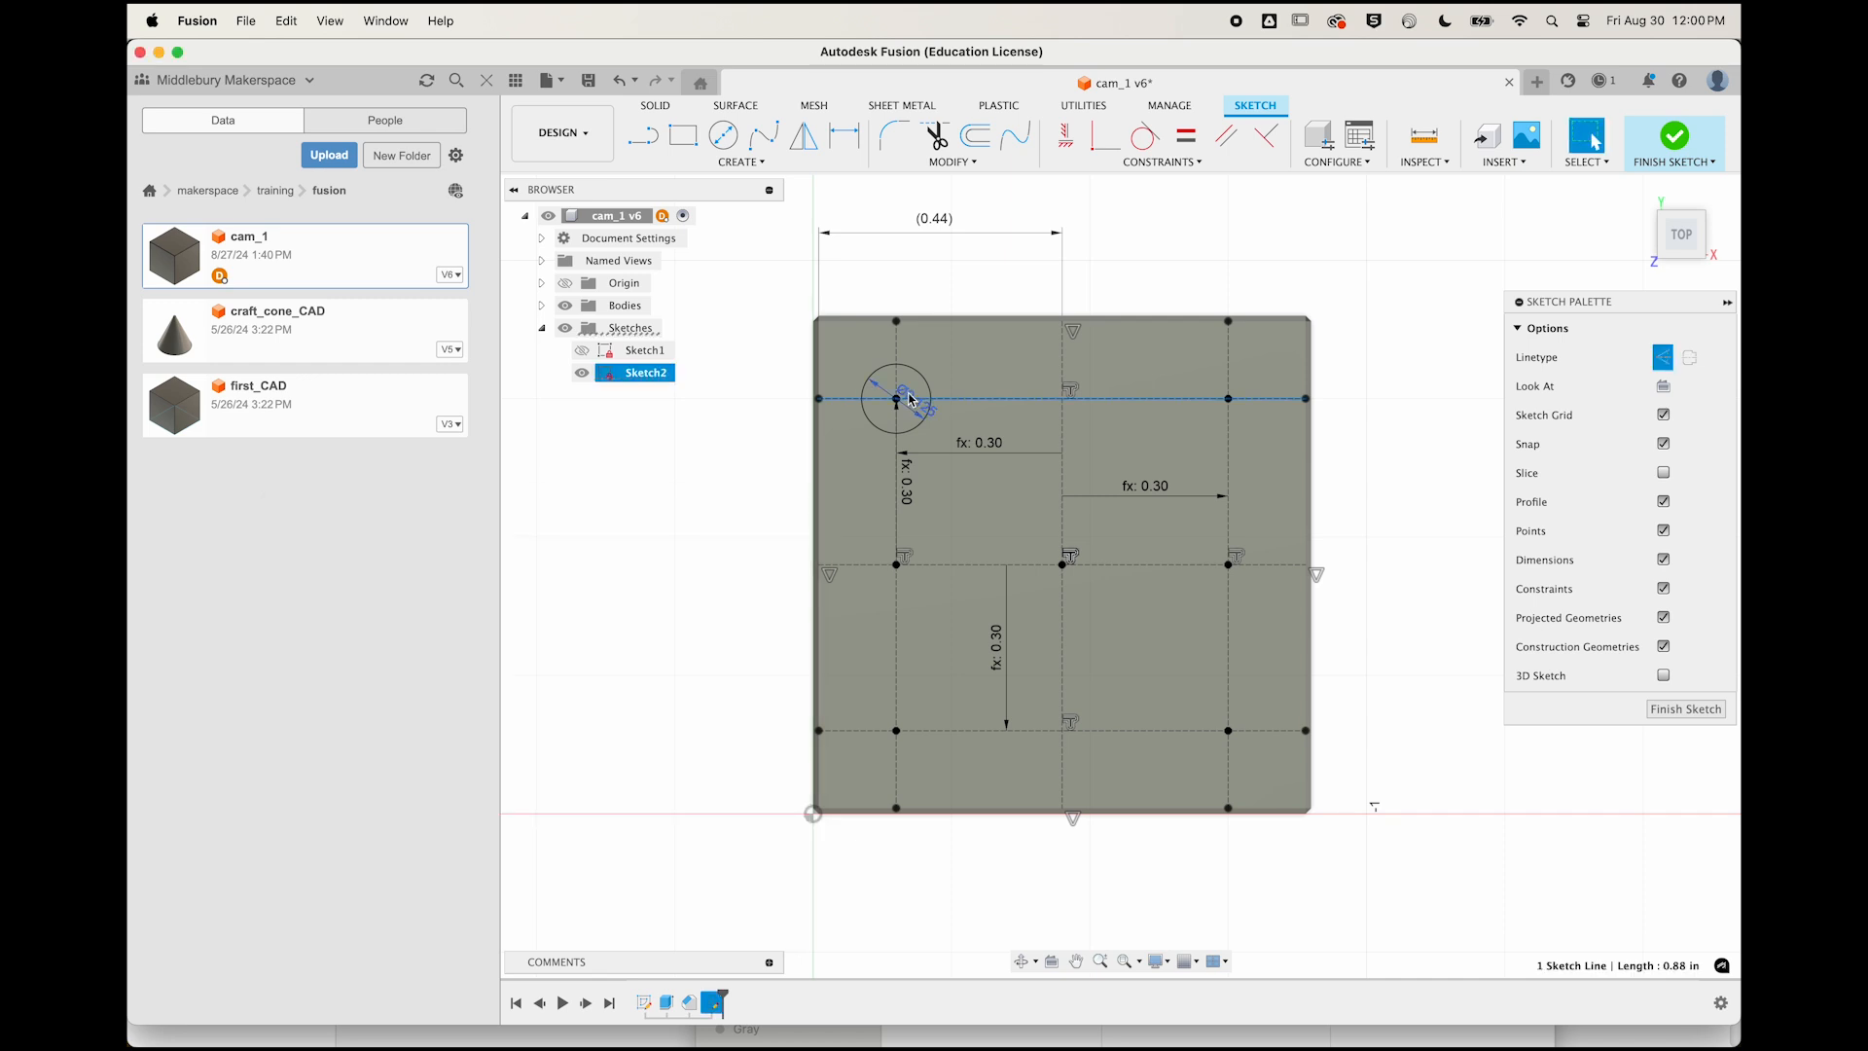
key("Escape")
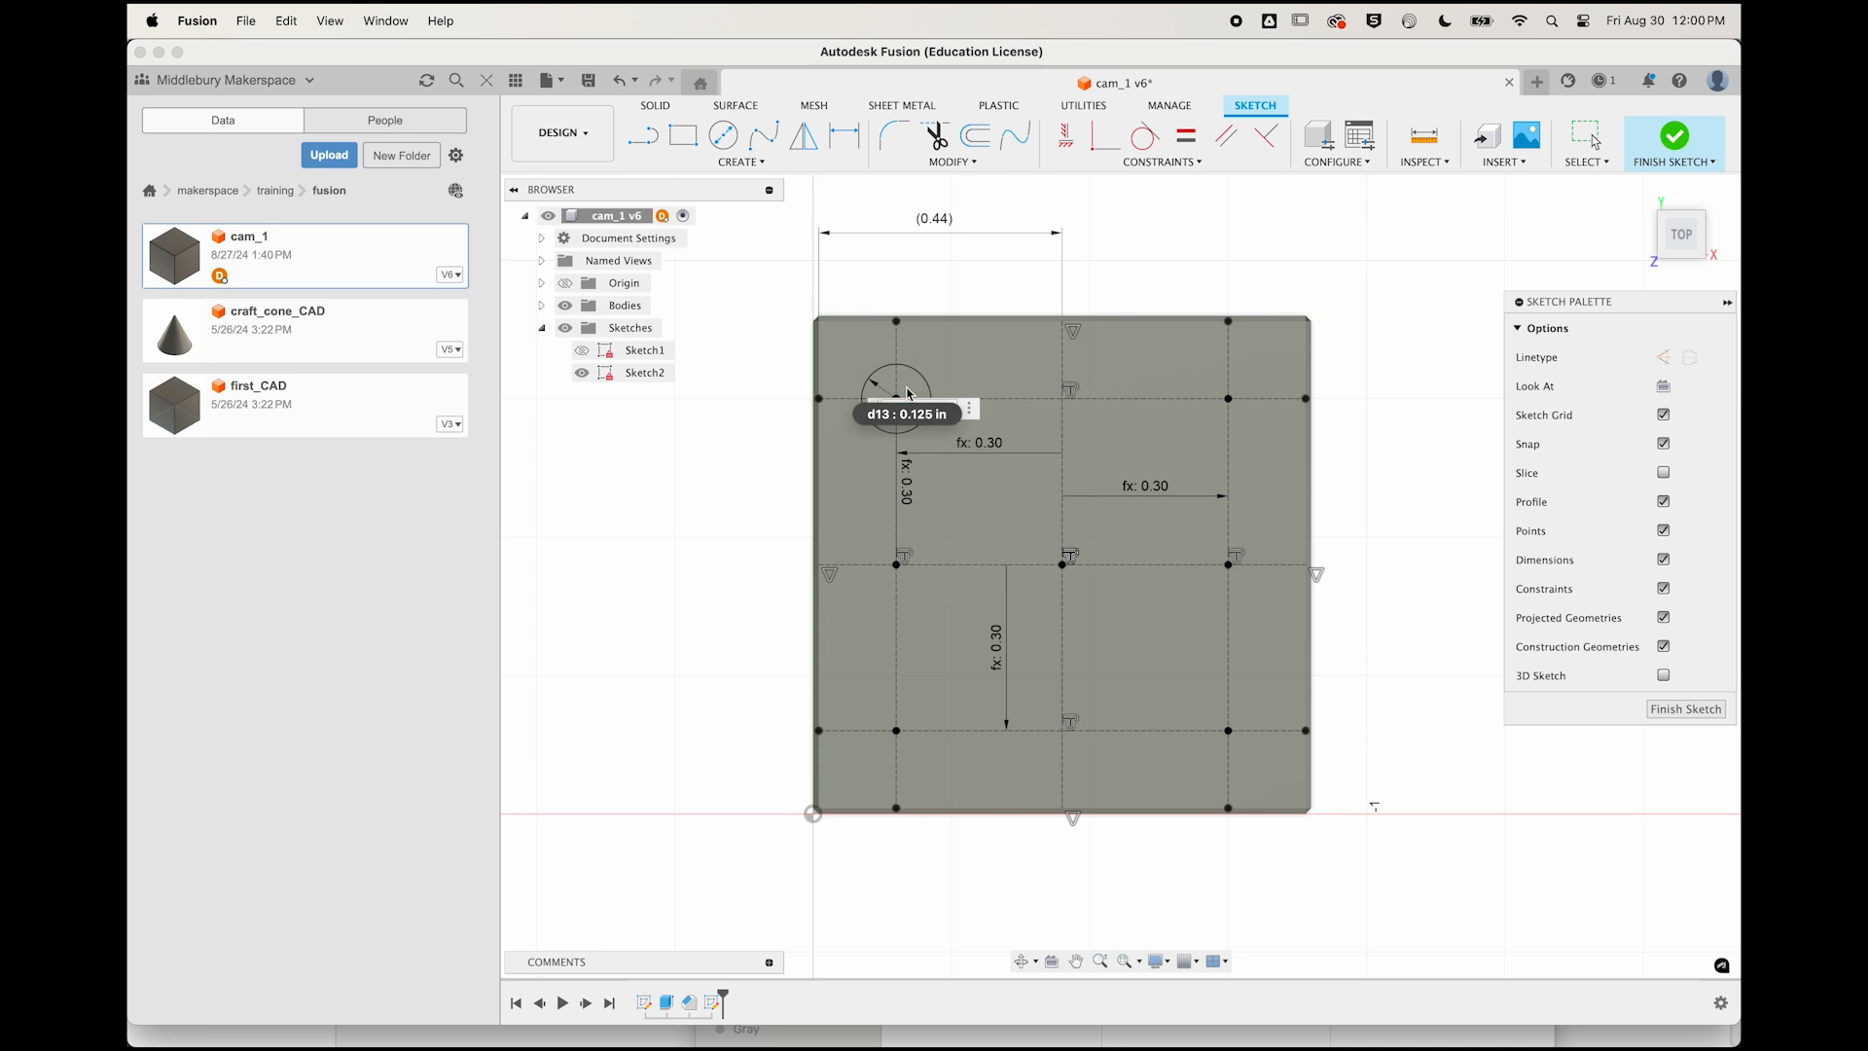
type("d")
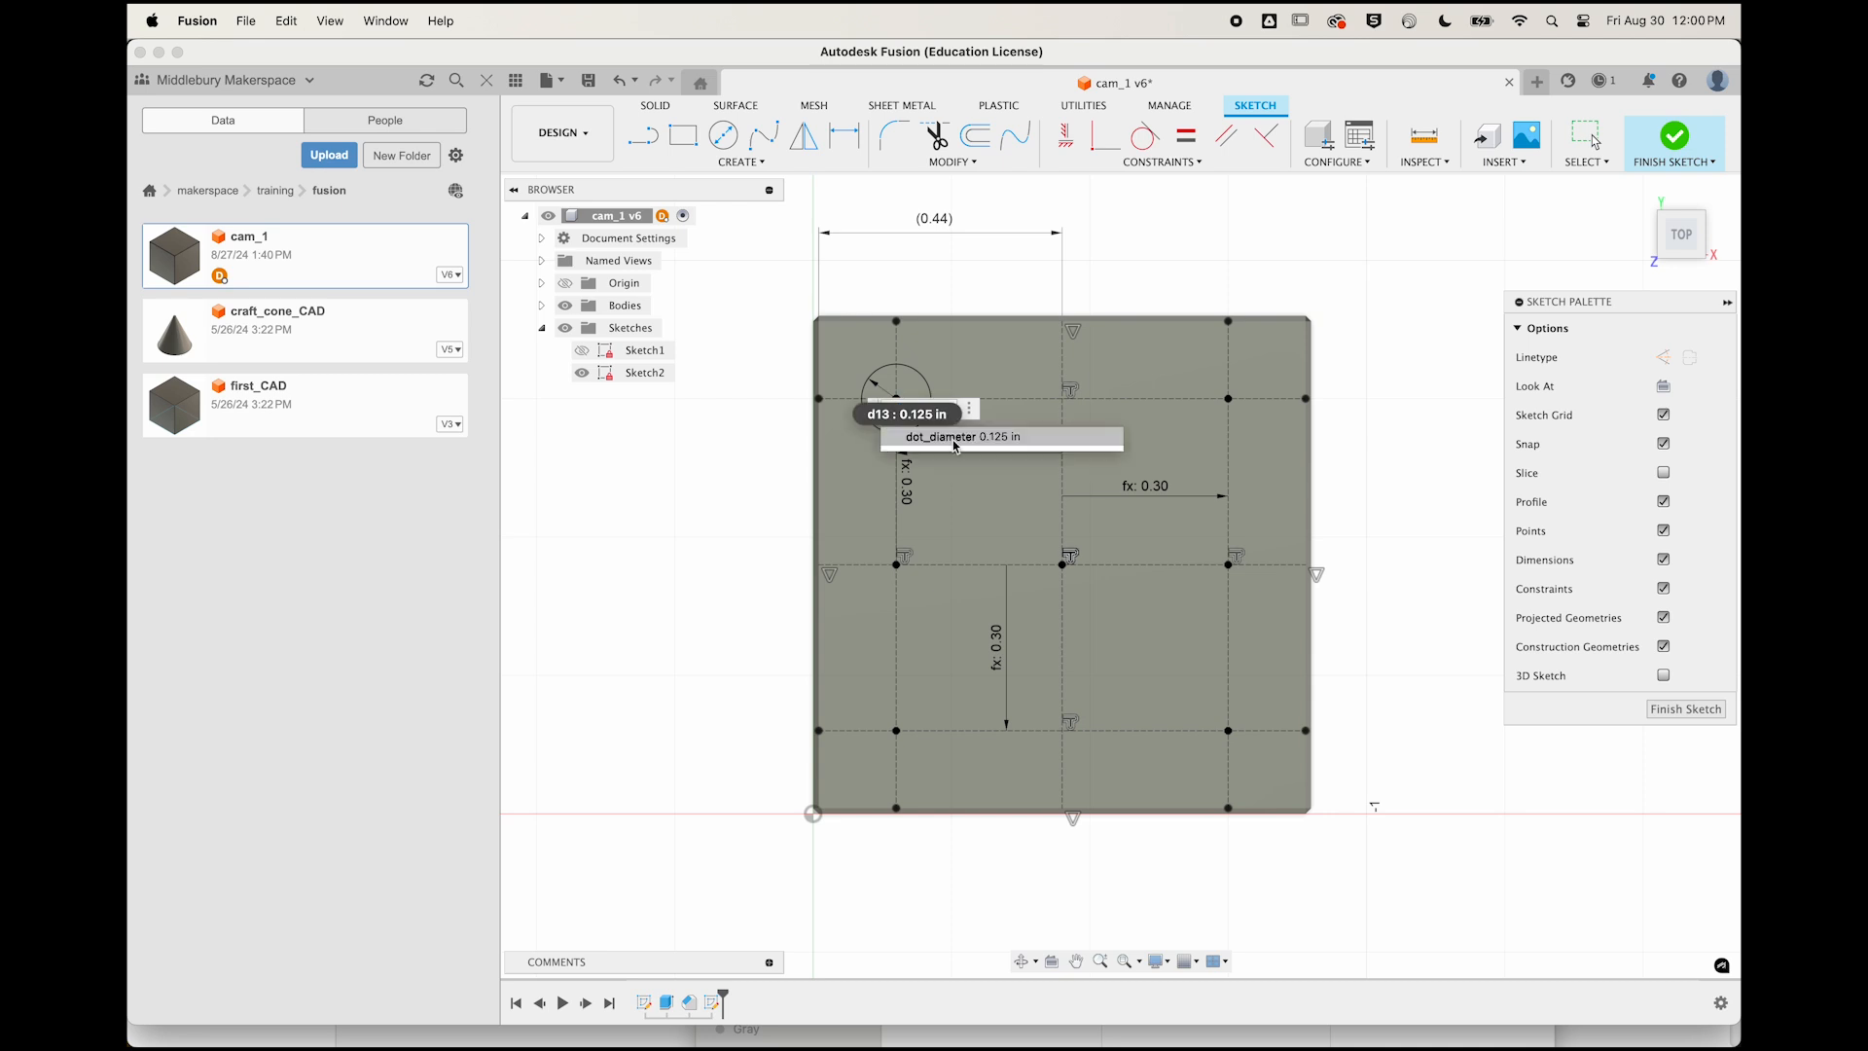
left_click(957, 440)
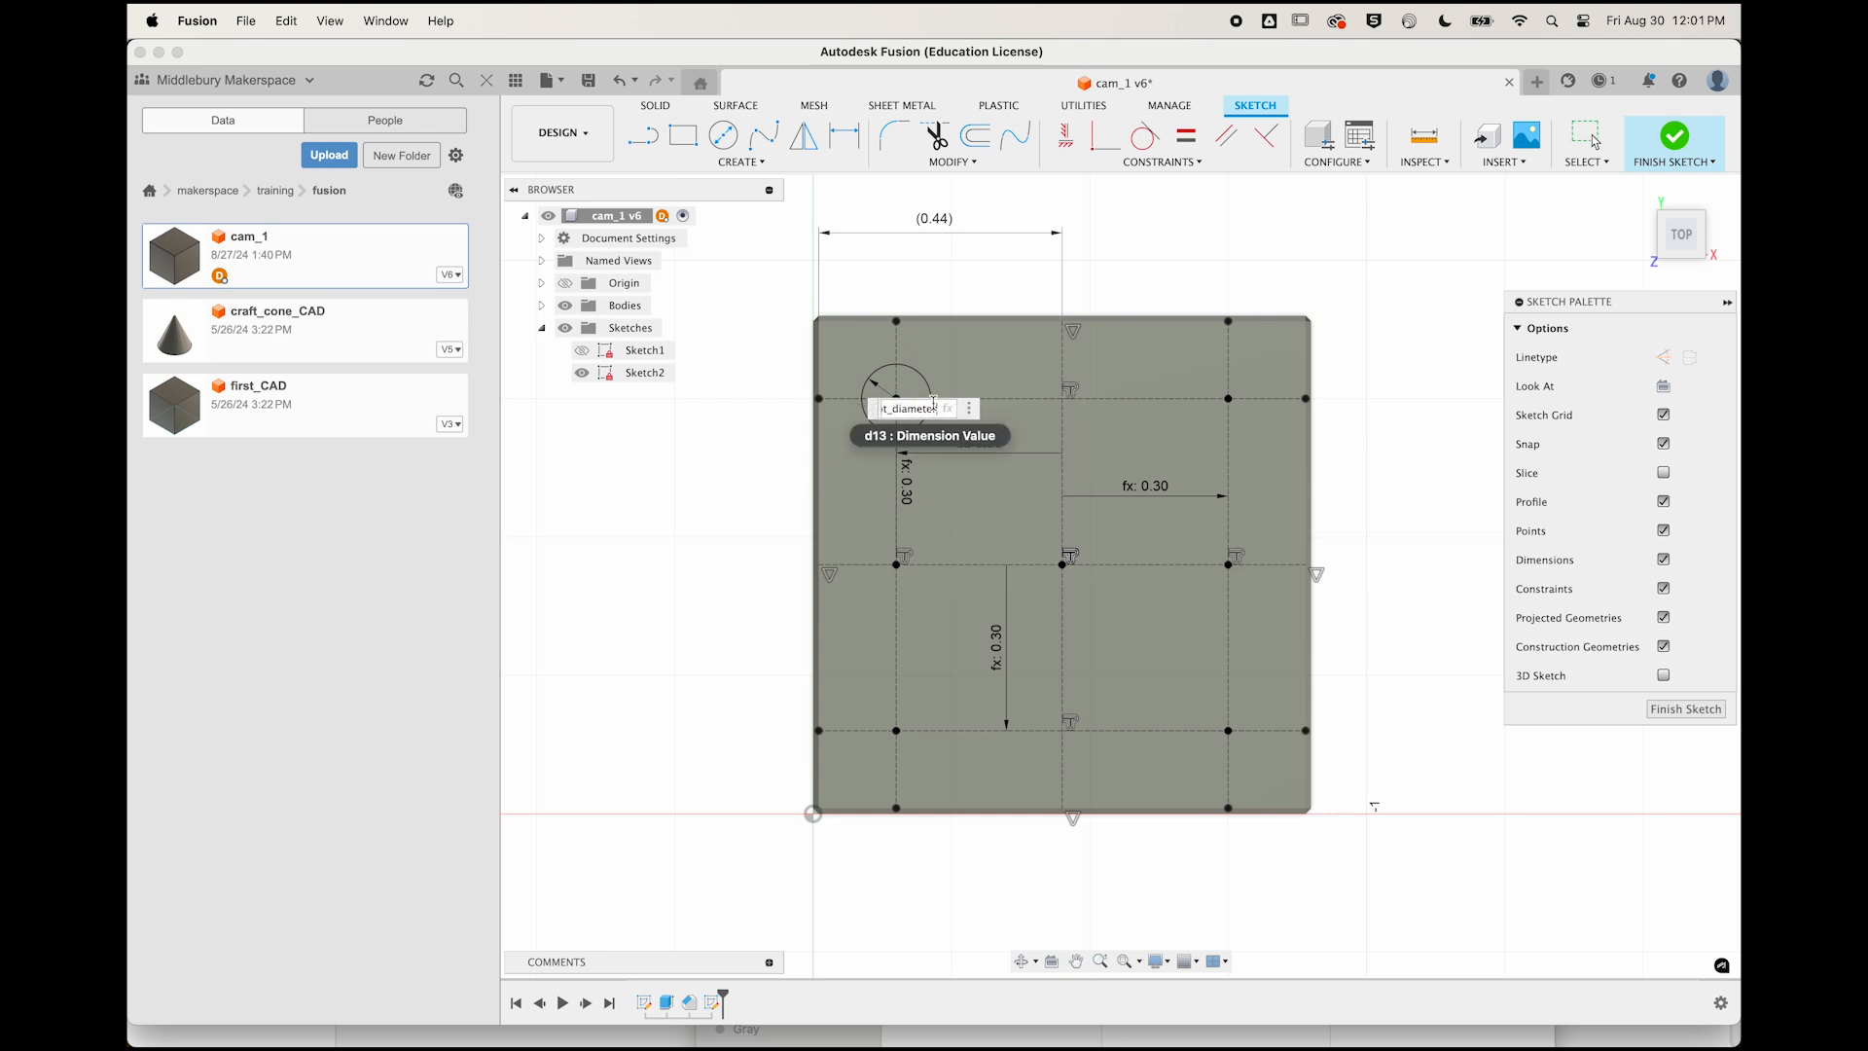
key("Return")
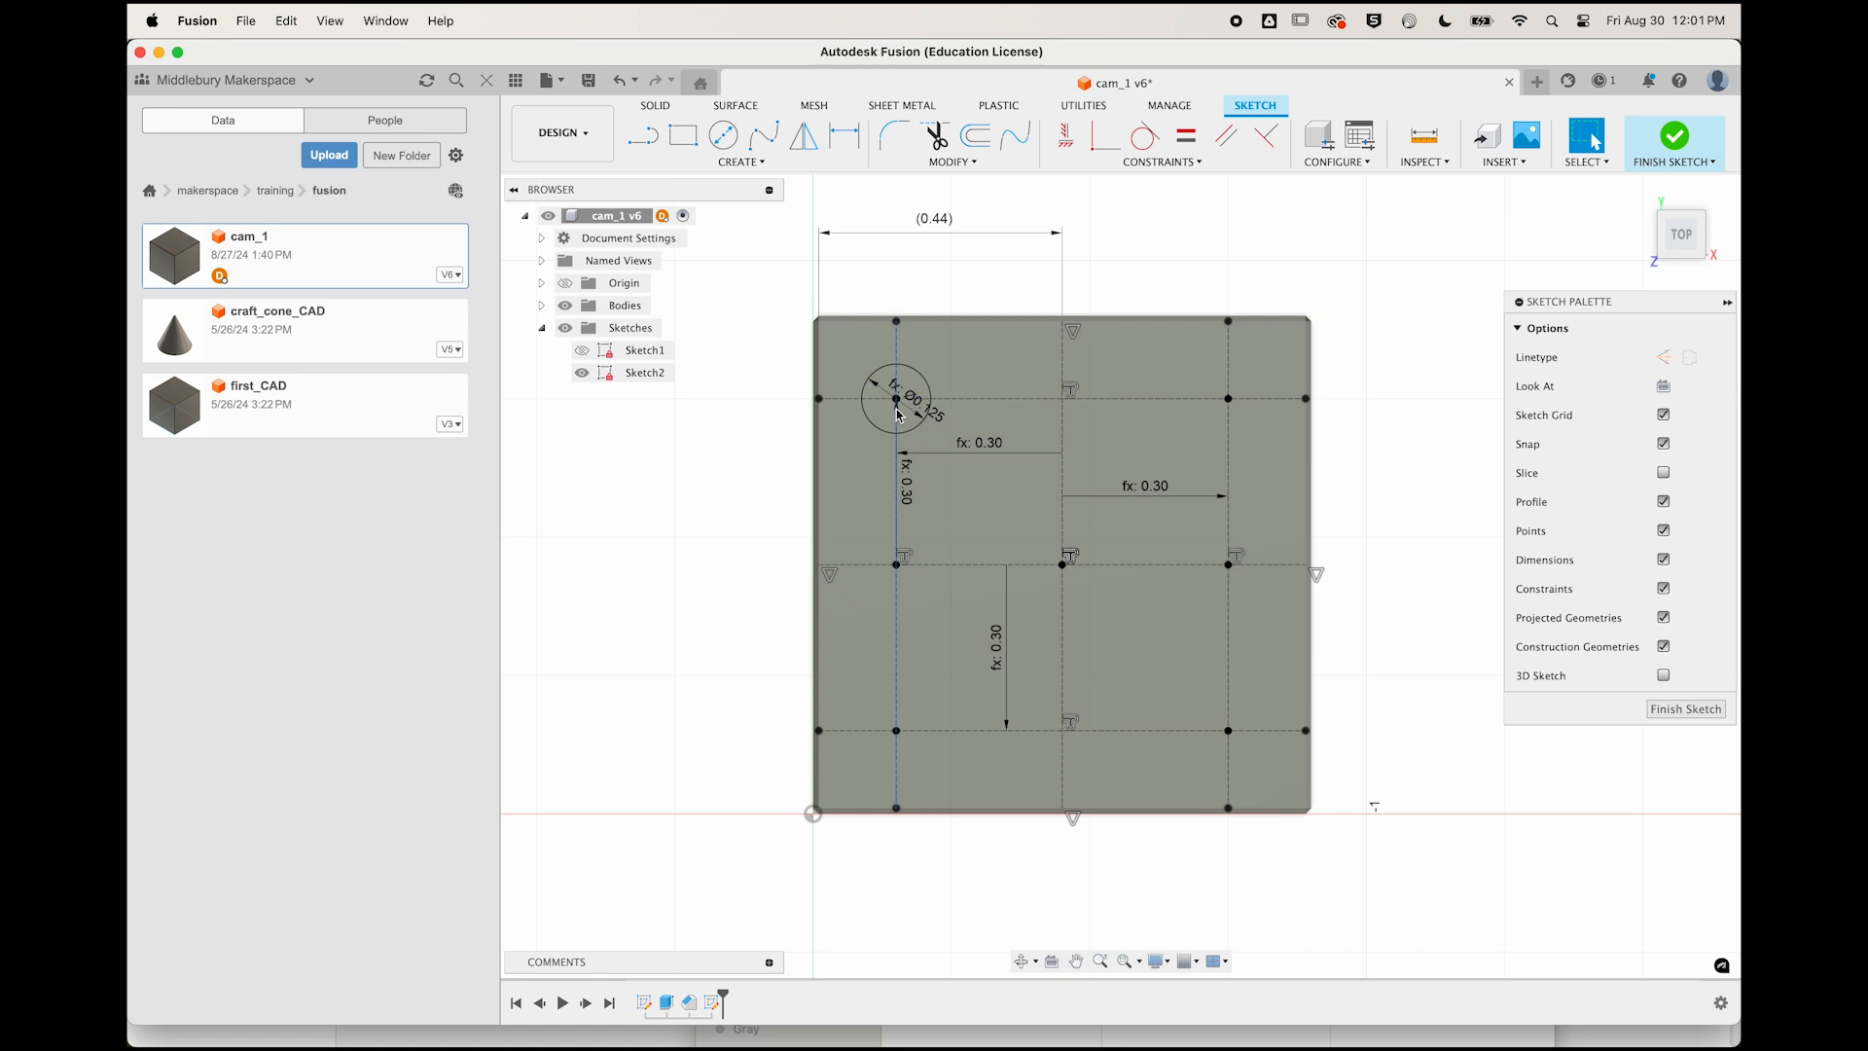
Draw circles of 0.125 in diameter centred on the middle-left and lower-left grid points.
left_click(730, 142)
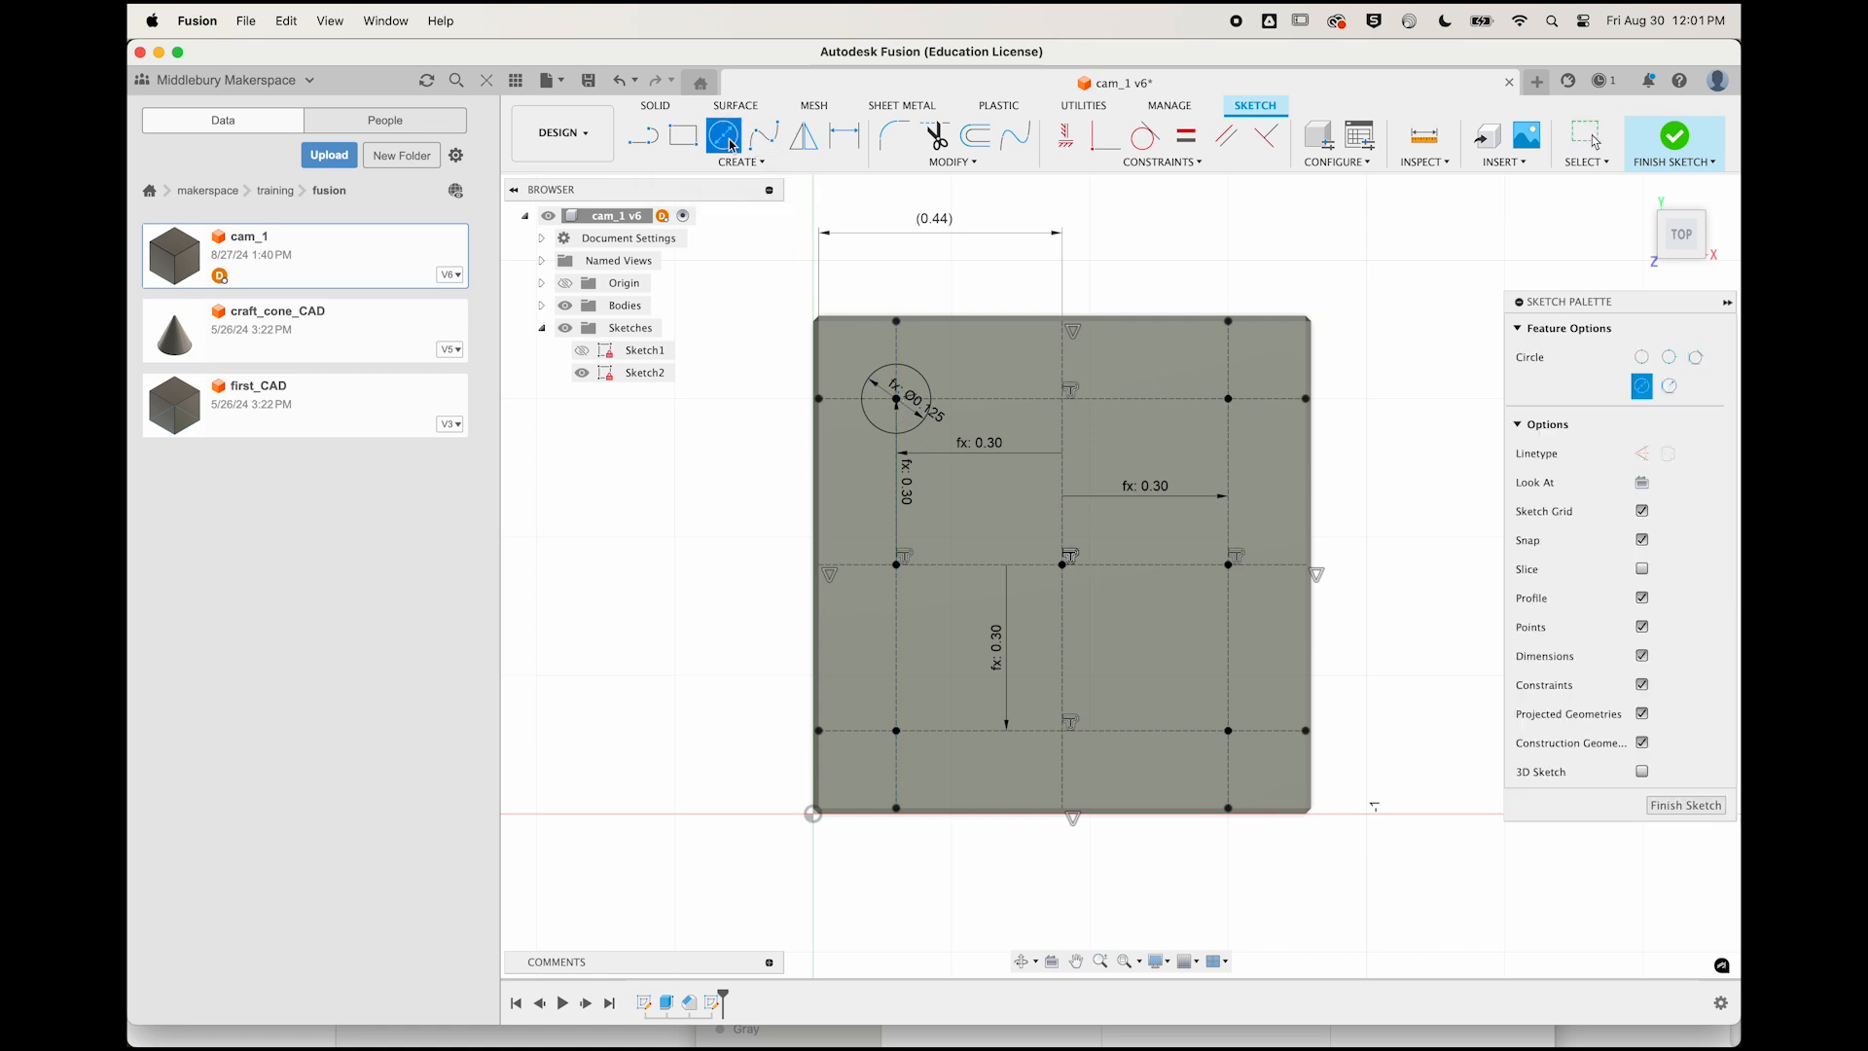
left_click(896, 565)
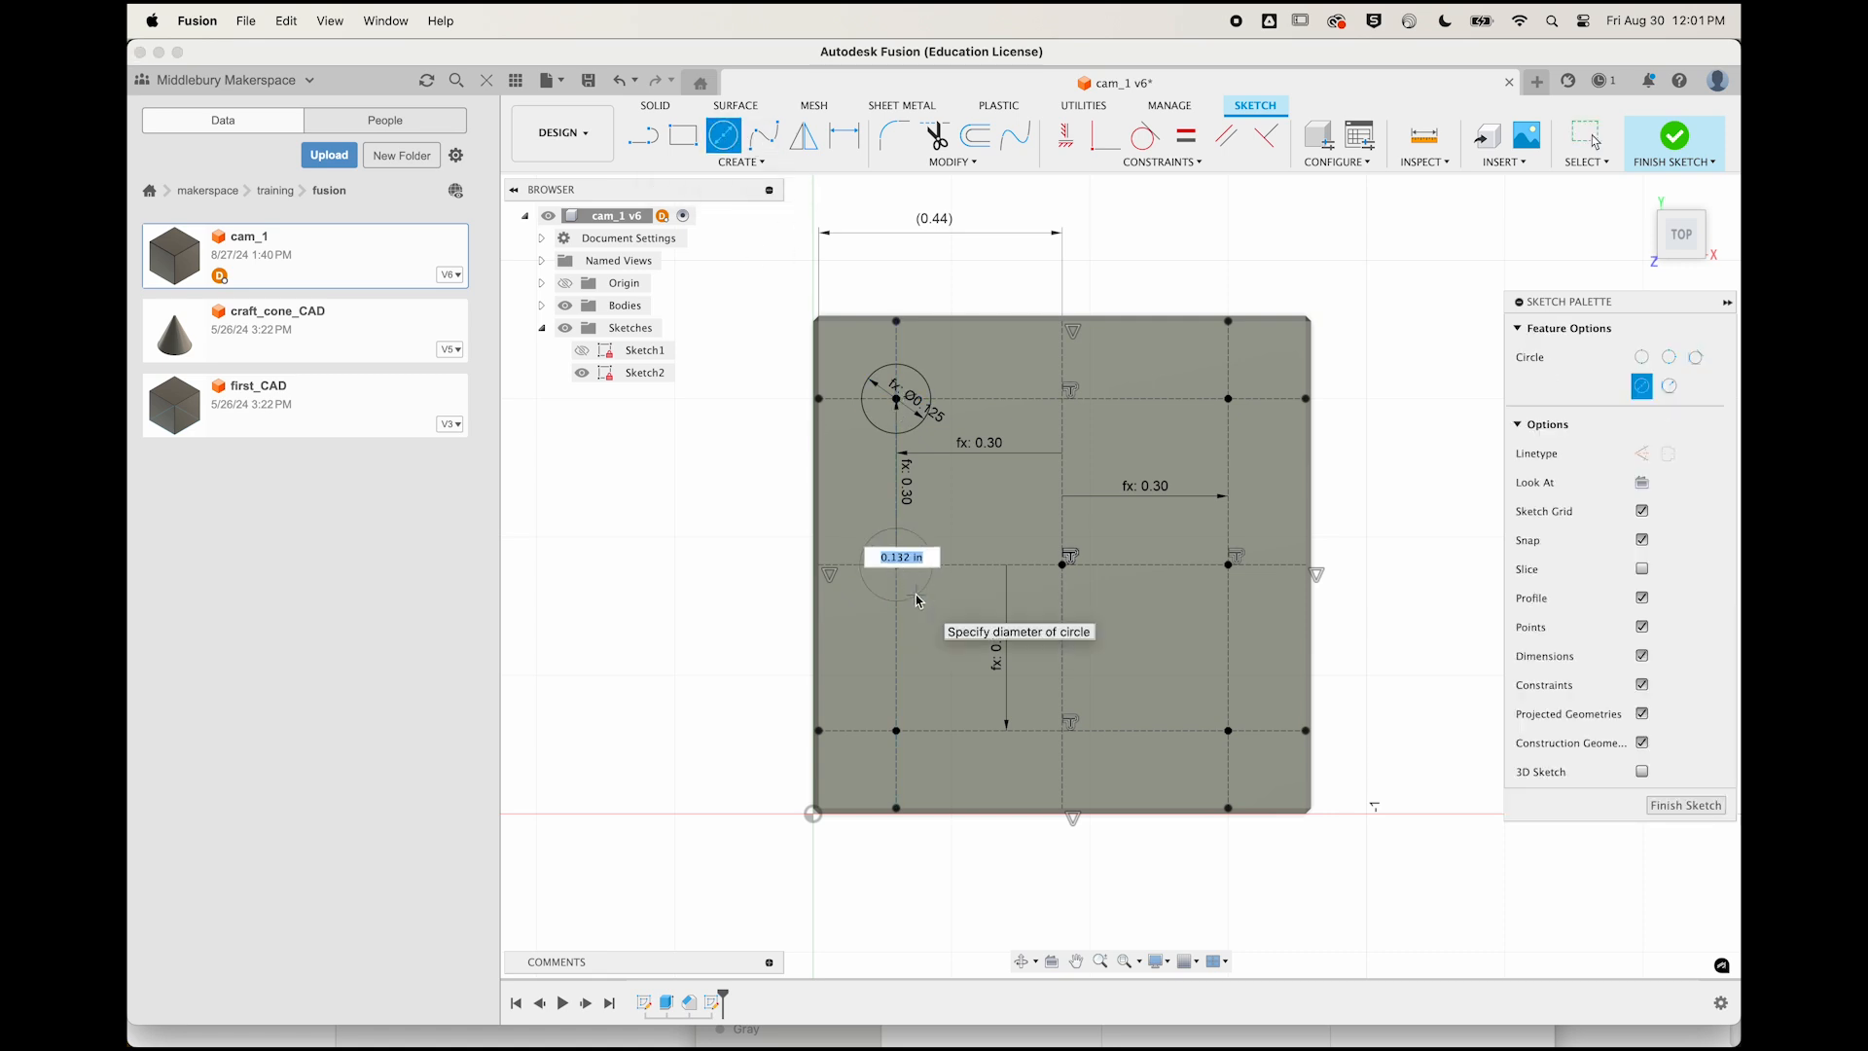
type("hole_diameter")
key("Return")
key("Return")
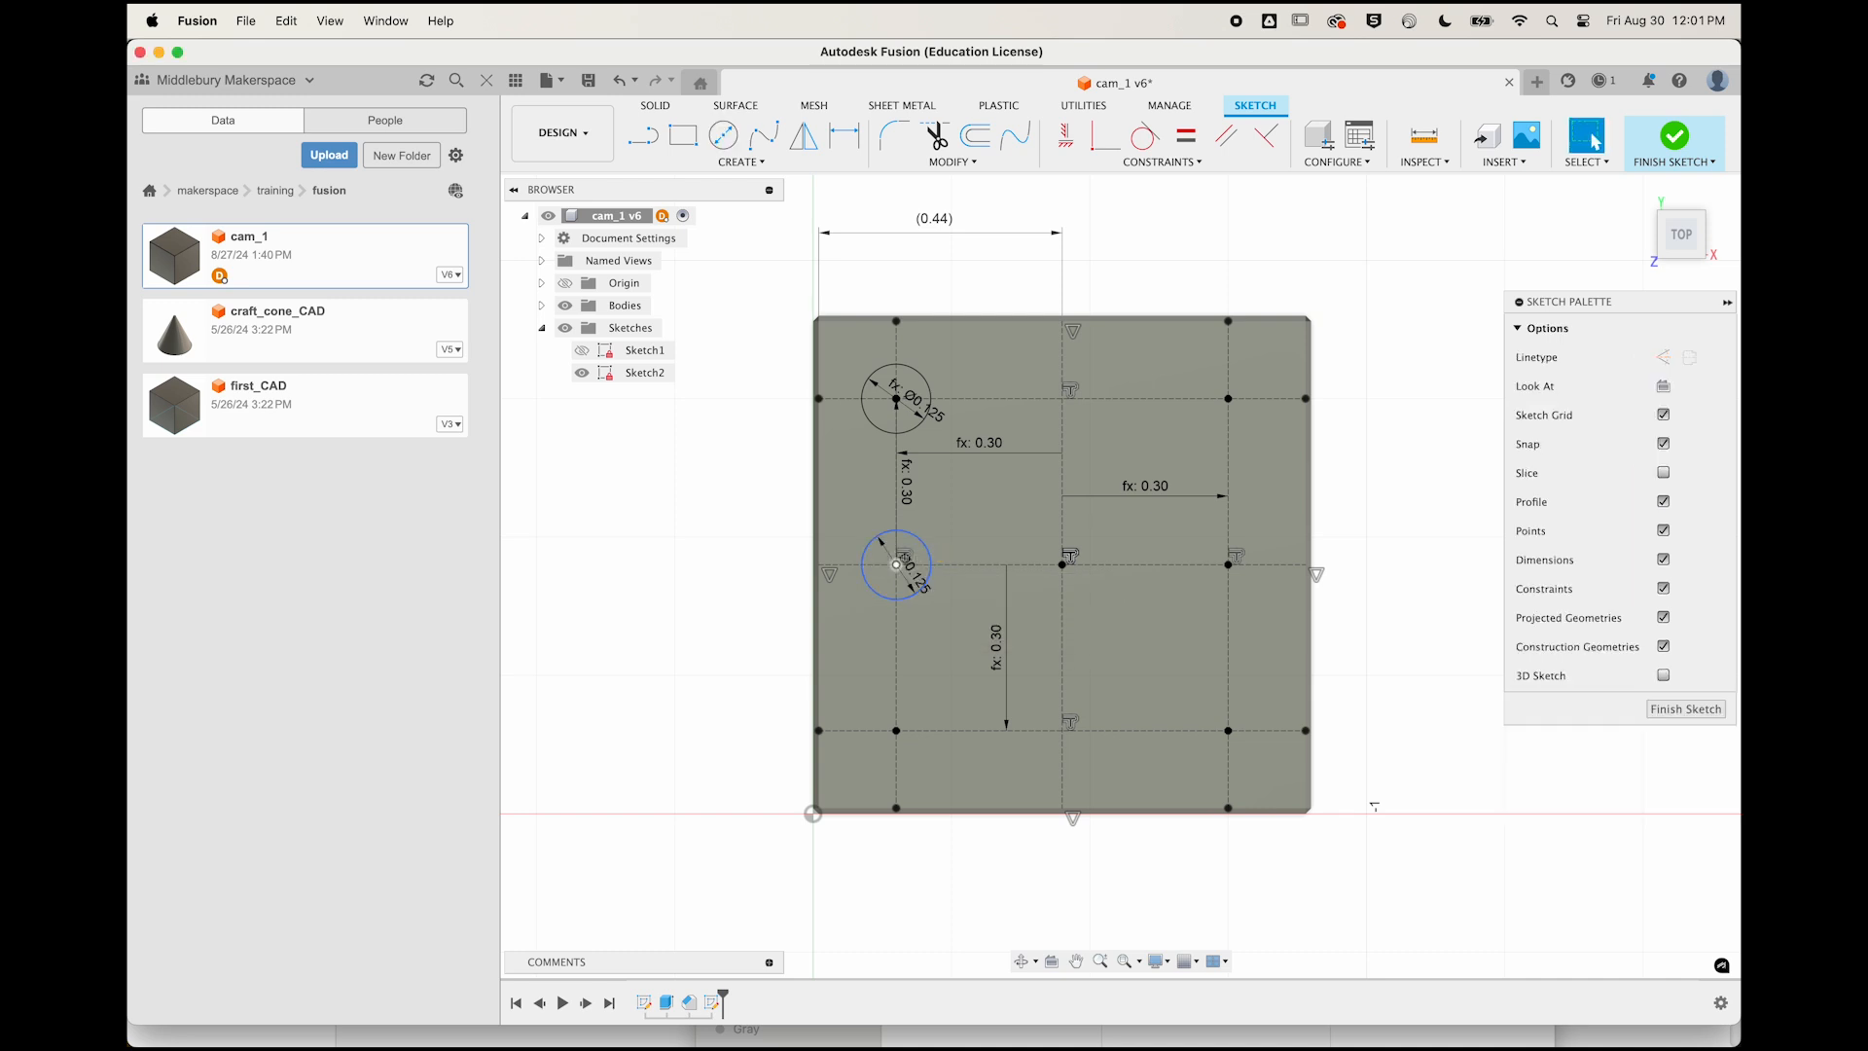
key("c")
left_click(896, 731)
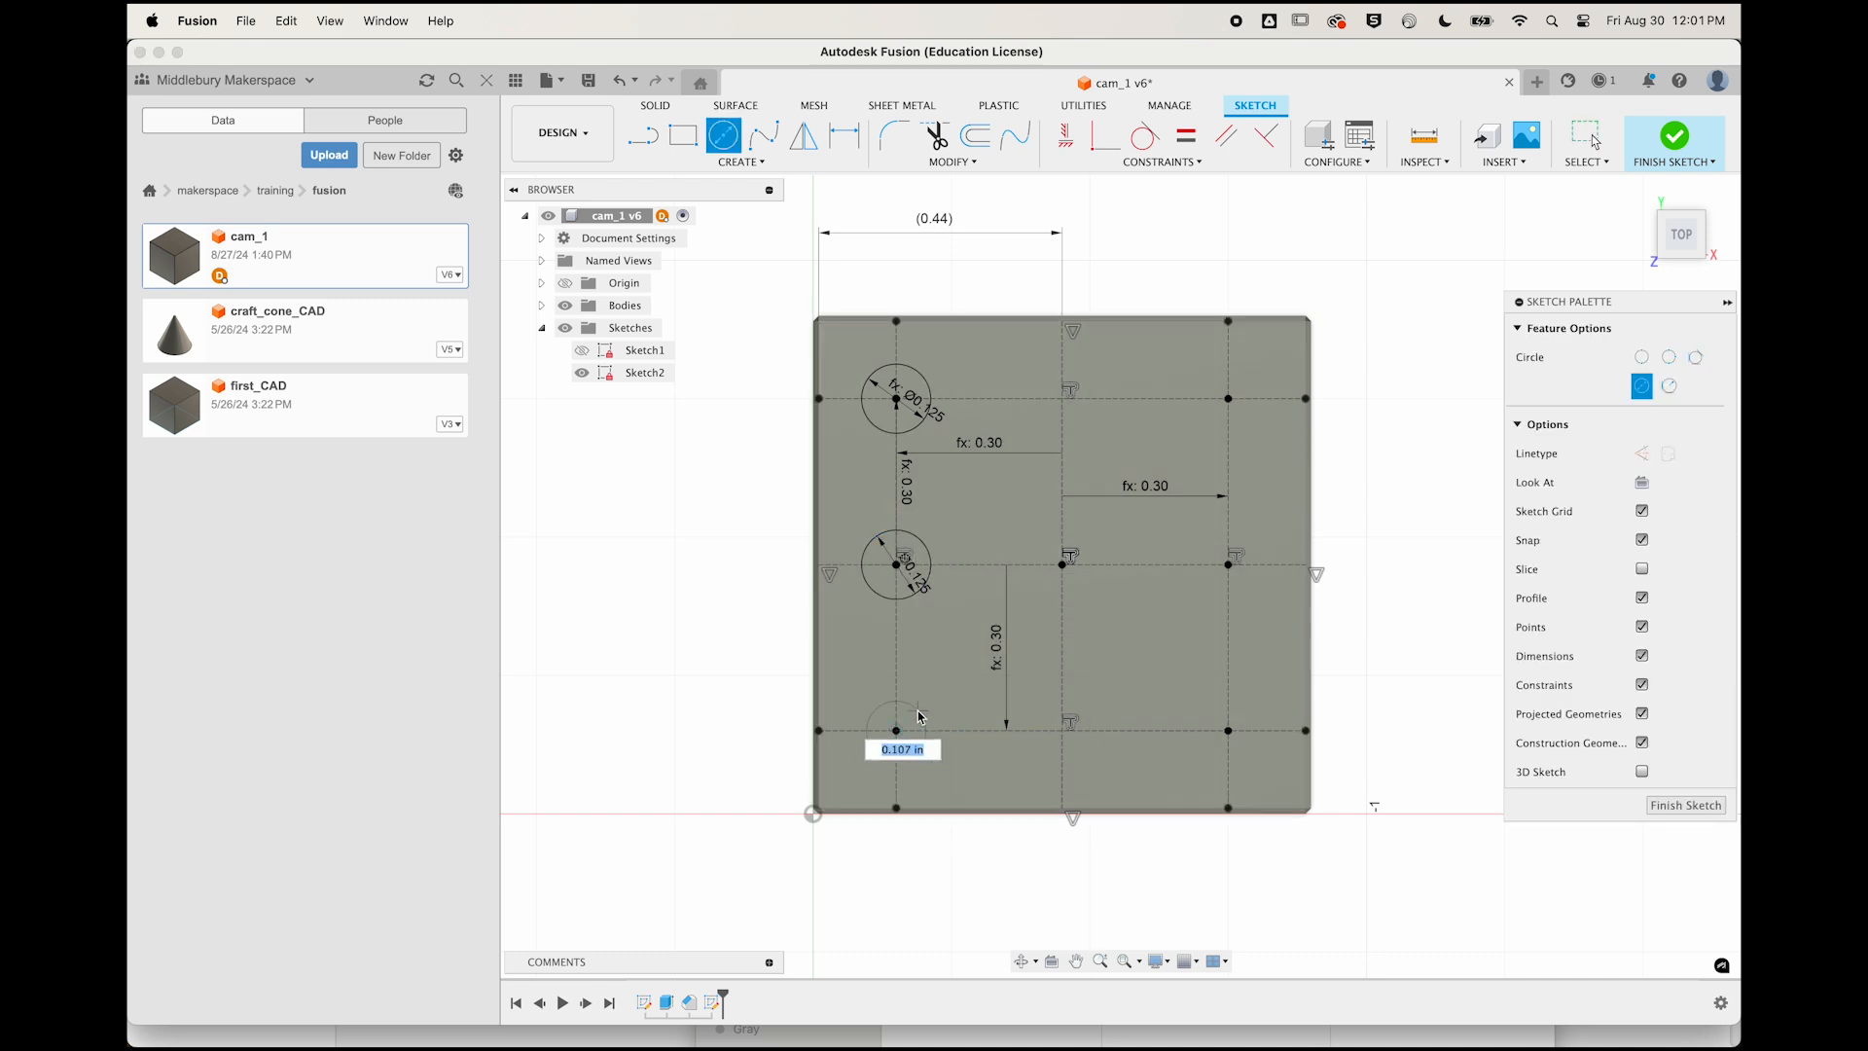
type("hole_diameter")
key("Return")
key("Return")
Draw circles of 0.125 in diameter on the three right-hand grid points and on the centre point.
key("c")
left_click(1228, 565)
key("Return")
left_click(1228, 398)
key("Return")
left_click(1063, 565)
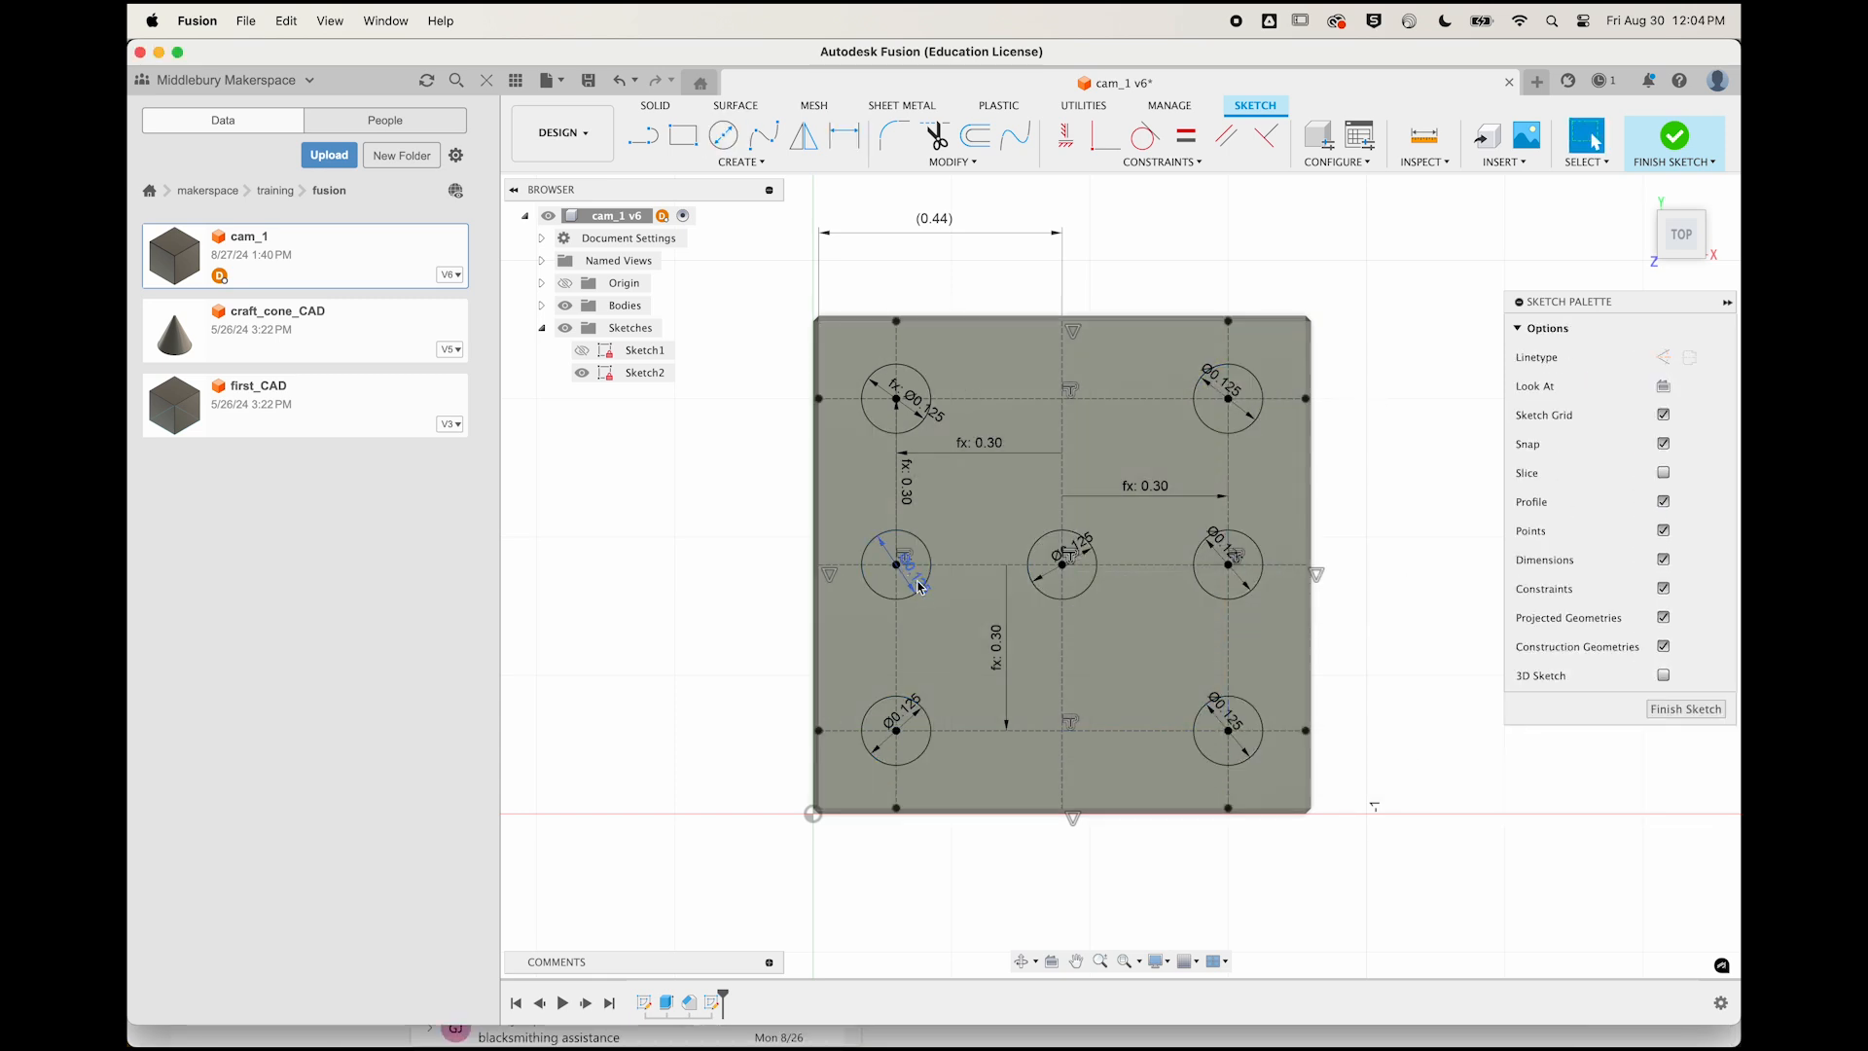
Drive the diameters of the middle-left and lower-left circles with the dot_diameter parameter.
double_click(920, 587)
type("hole_diameter")
key("Return")
double_click(902, 715)
type("hole_diameter")
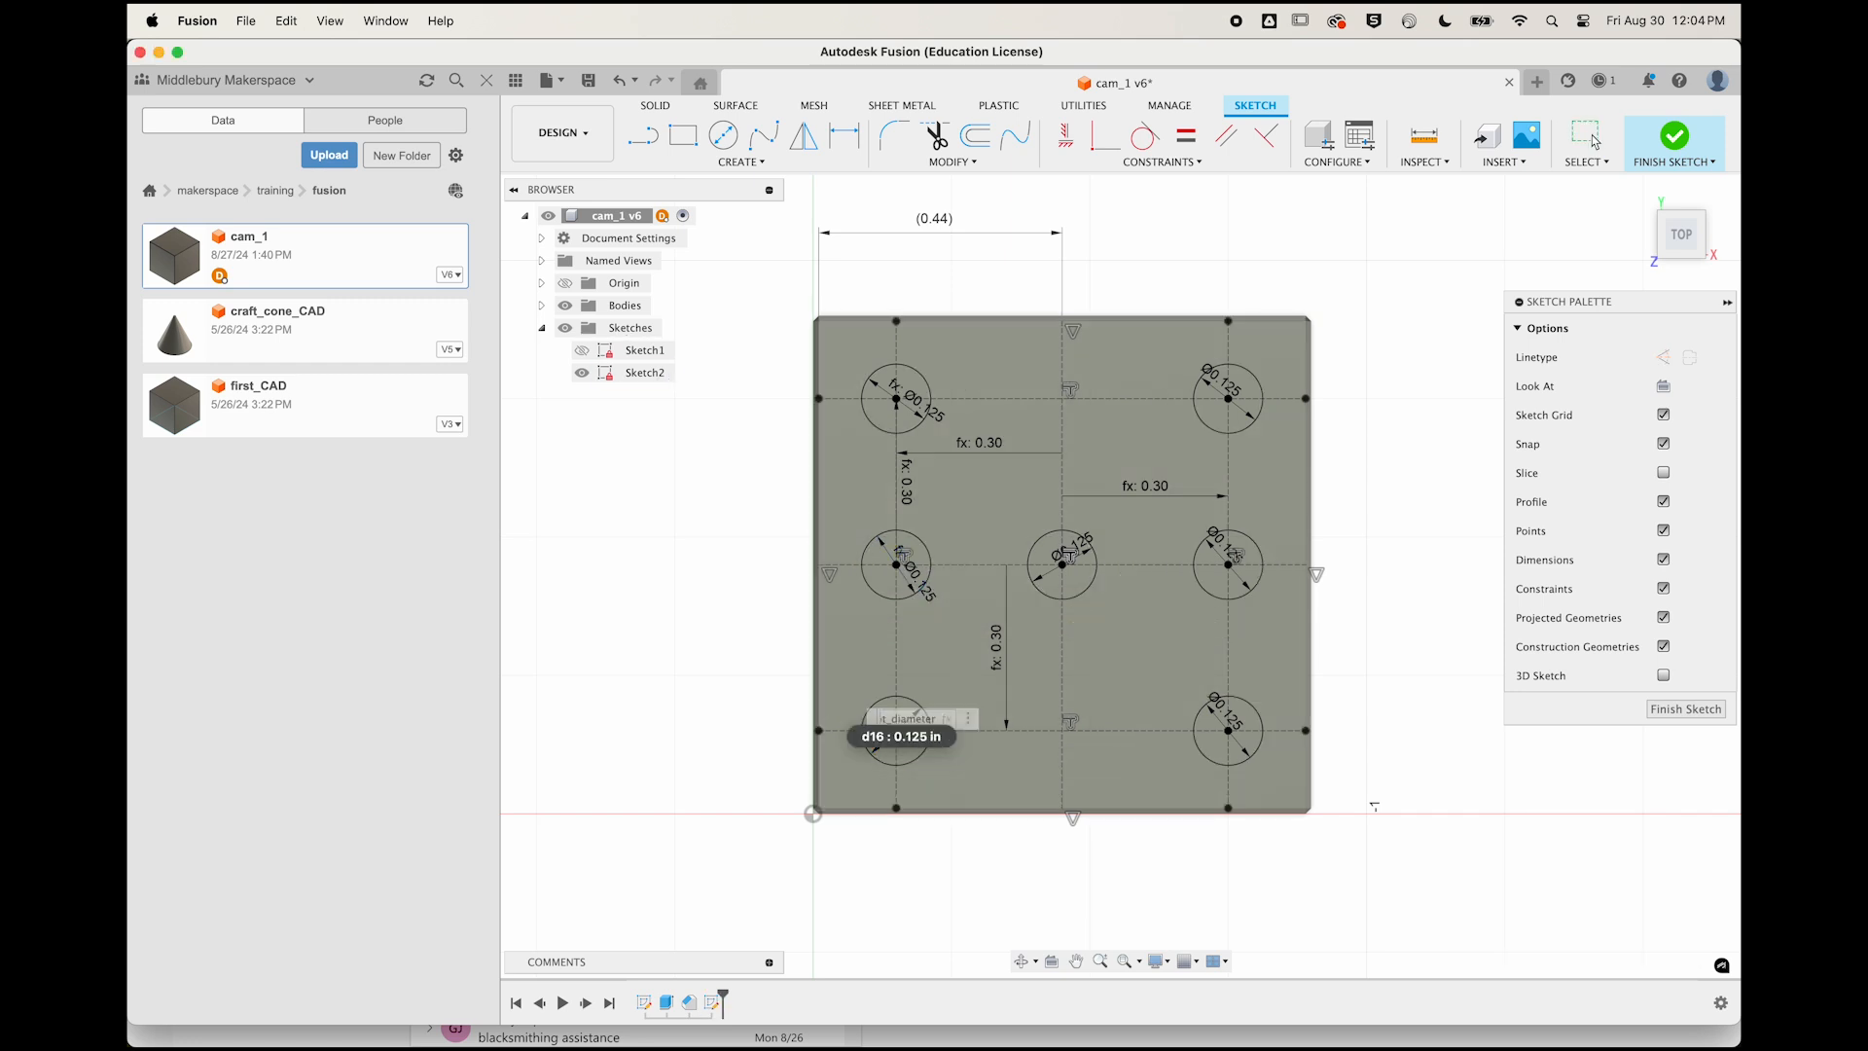
key("Return")
Drive the diameters of the centre circle and the three right-hand circles with the dot_diameter parameter.
double_click(1075, 550)
type("dot")
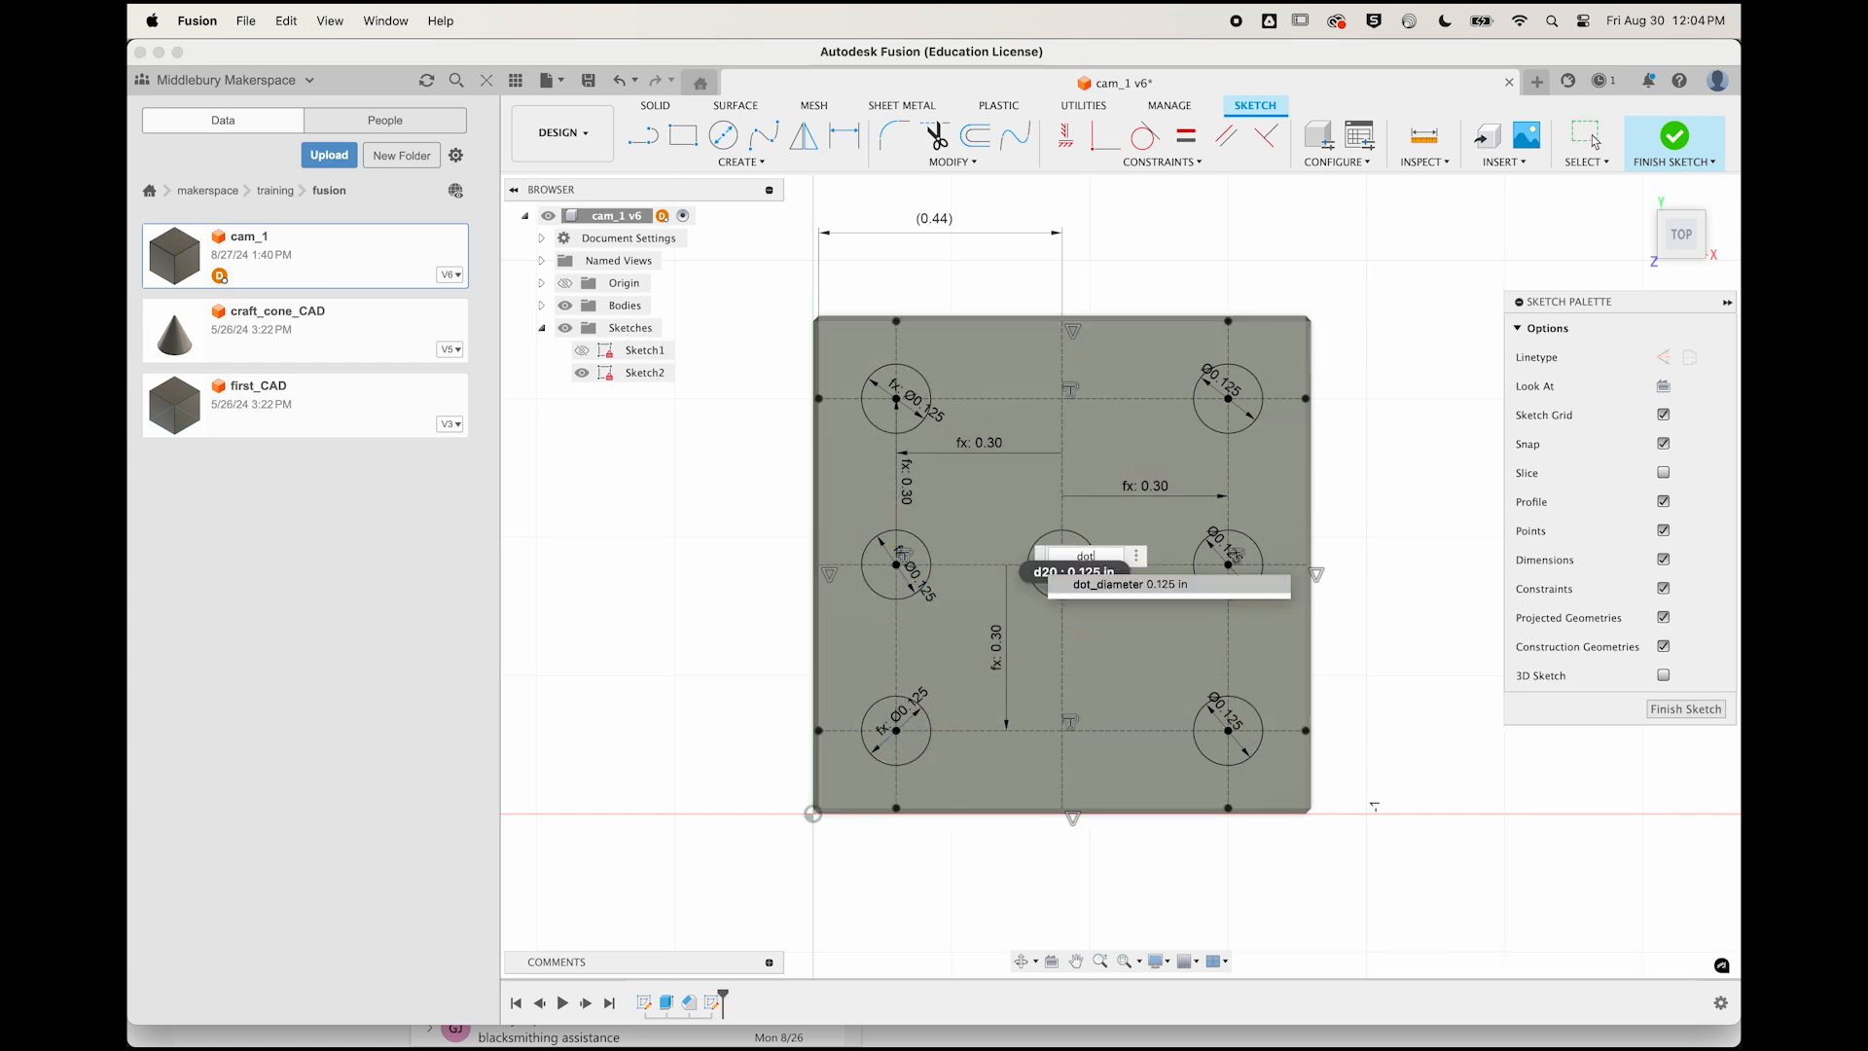
key("Return")
double_click(1221, 548)
type("dot")
key("Return")
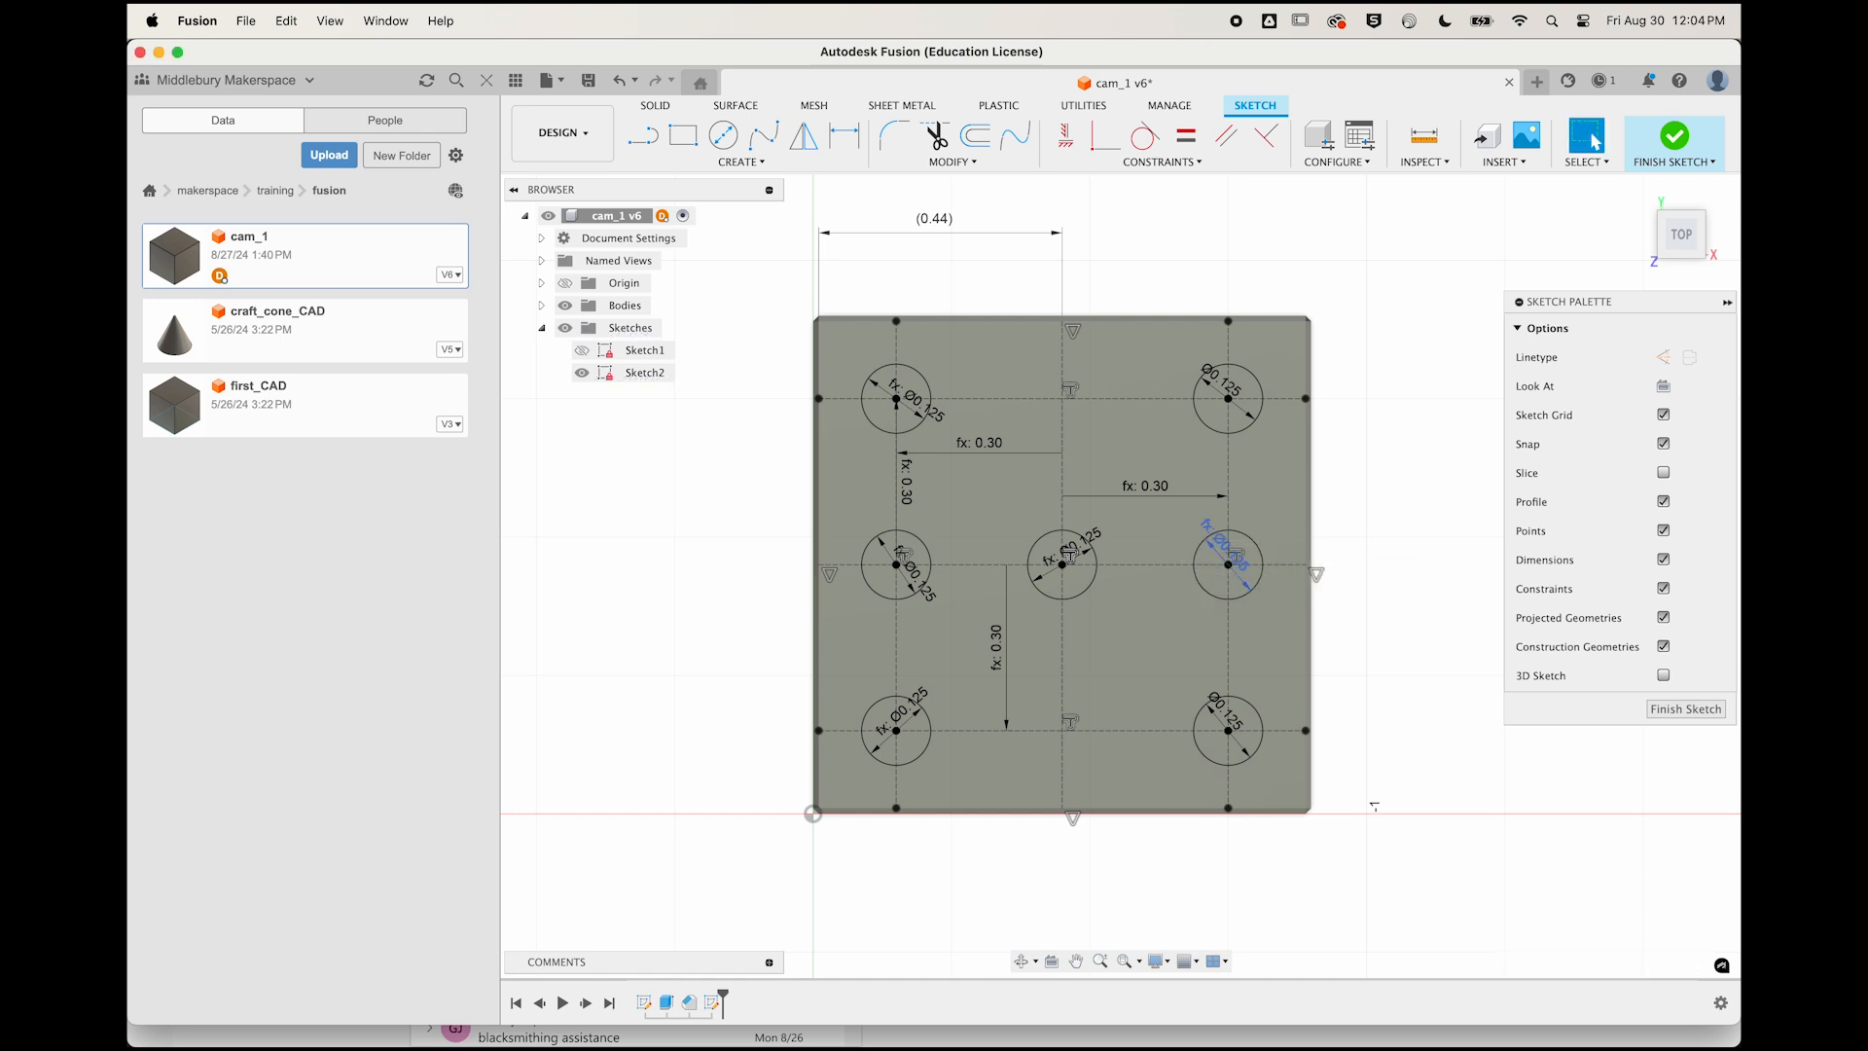
double_click(1221, 384)
type("dot")
key("Return")
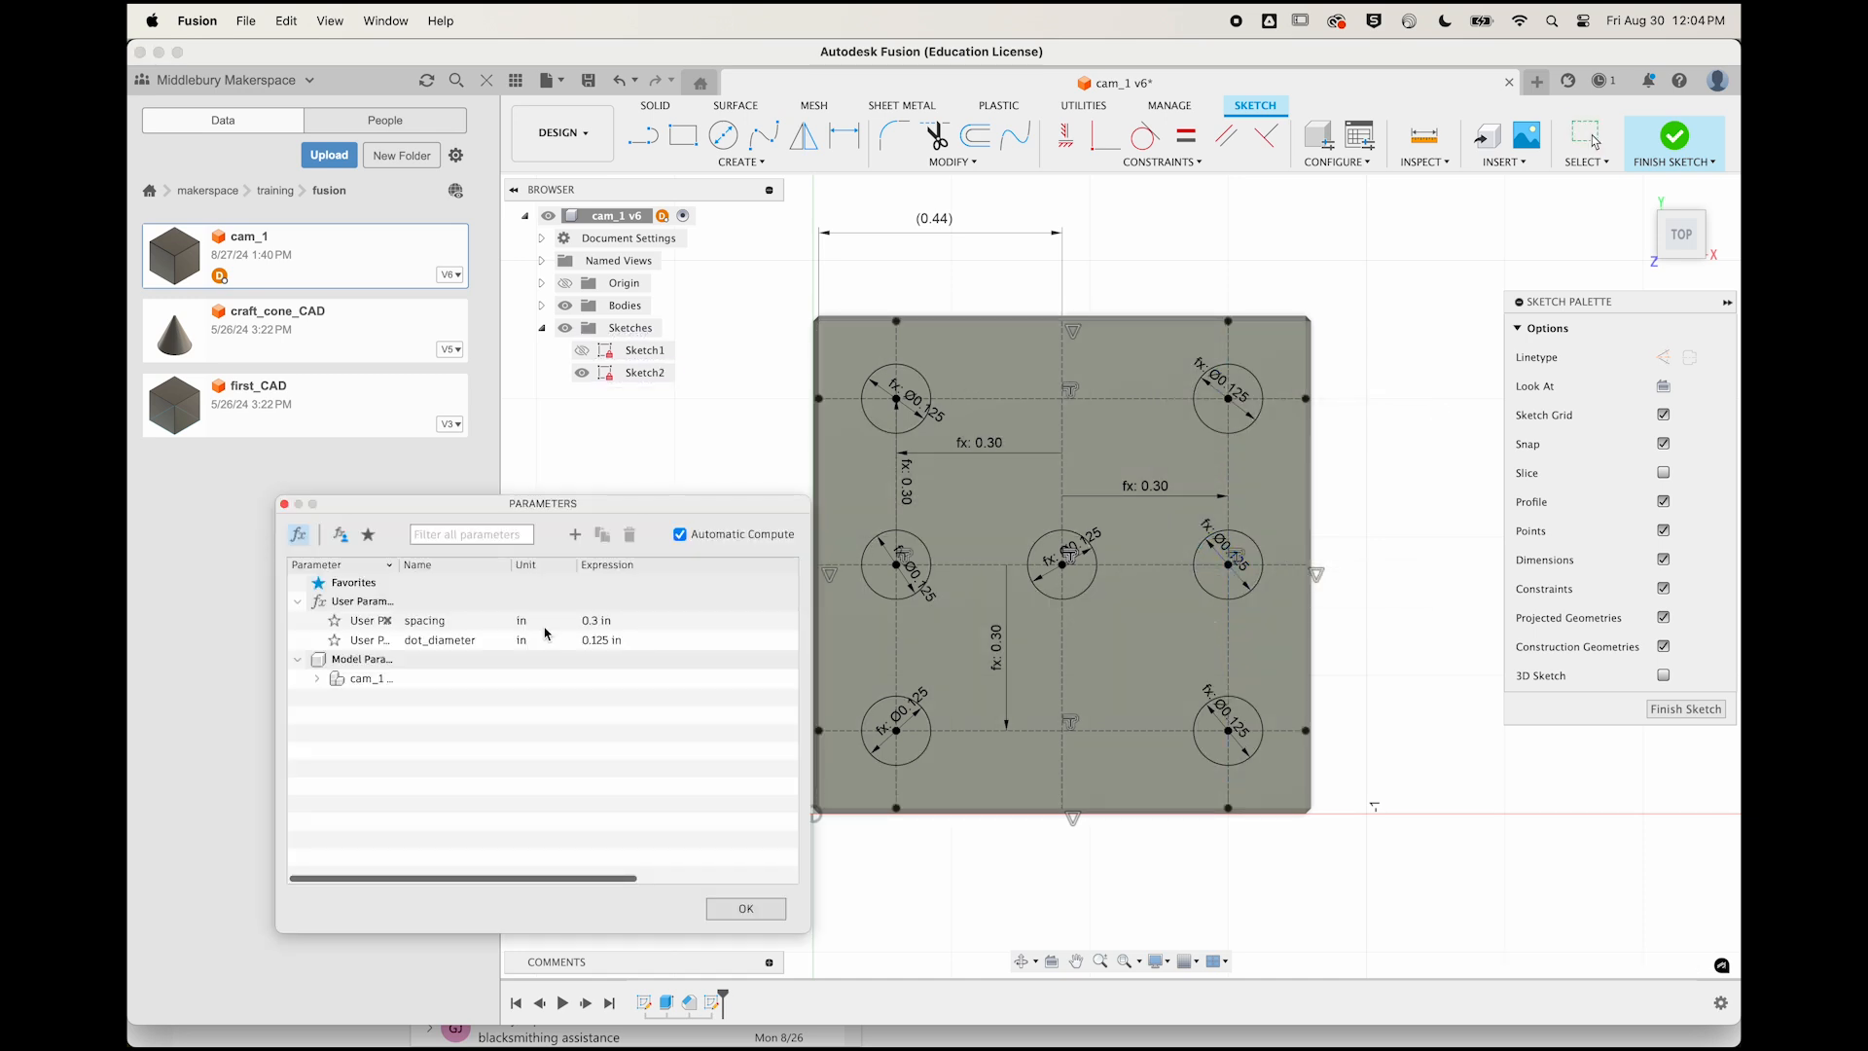
Test the dot_diameter parameter at 0.2 in and return it to 0.125 in.
double_click(594, 640)
type("0.2")
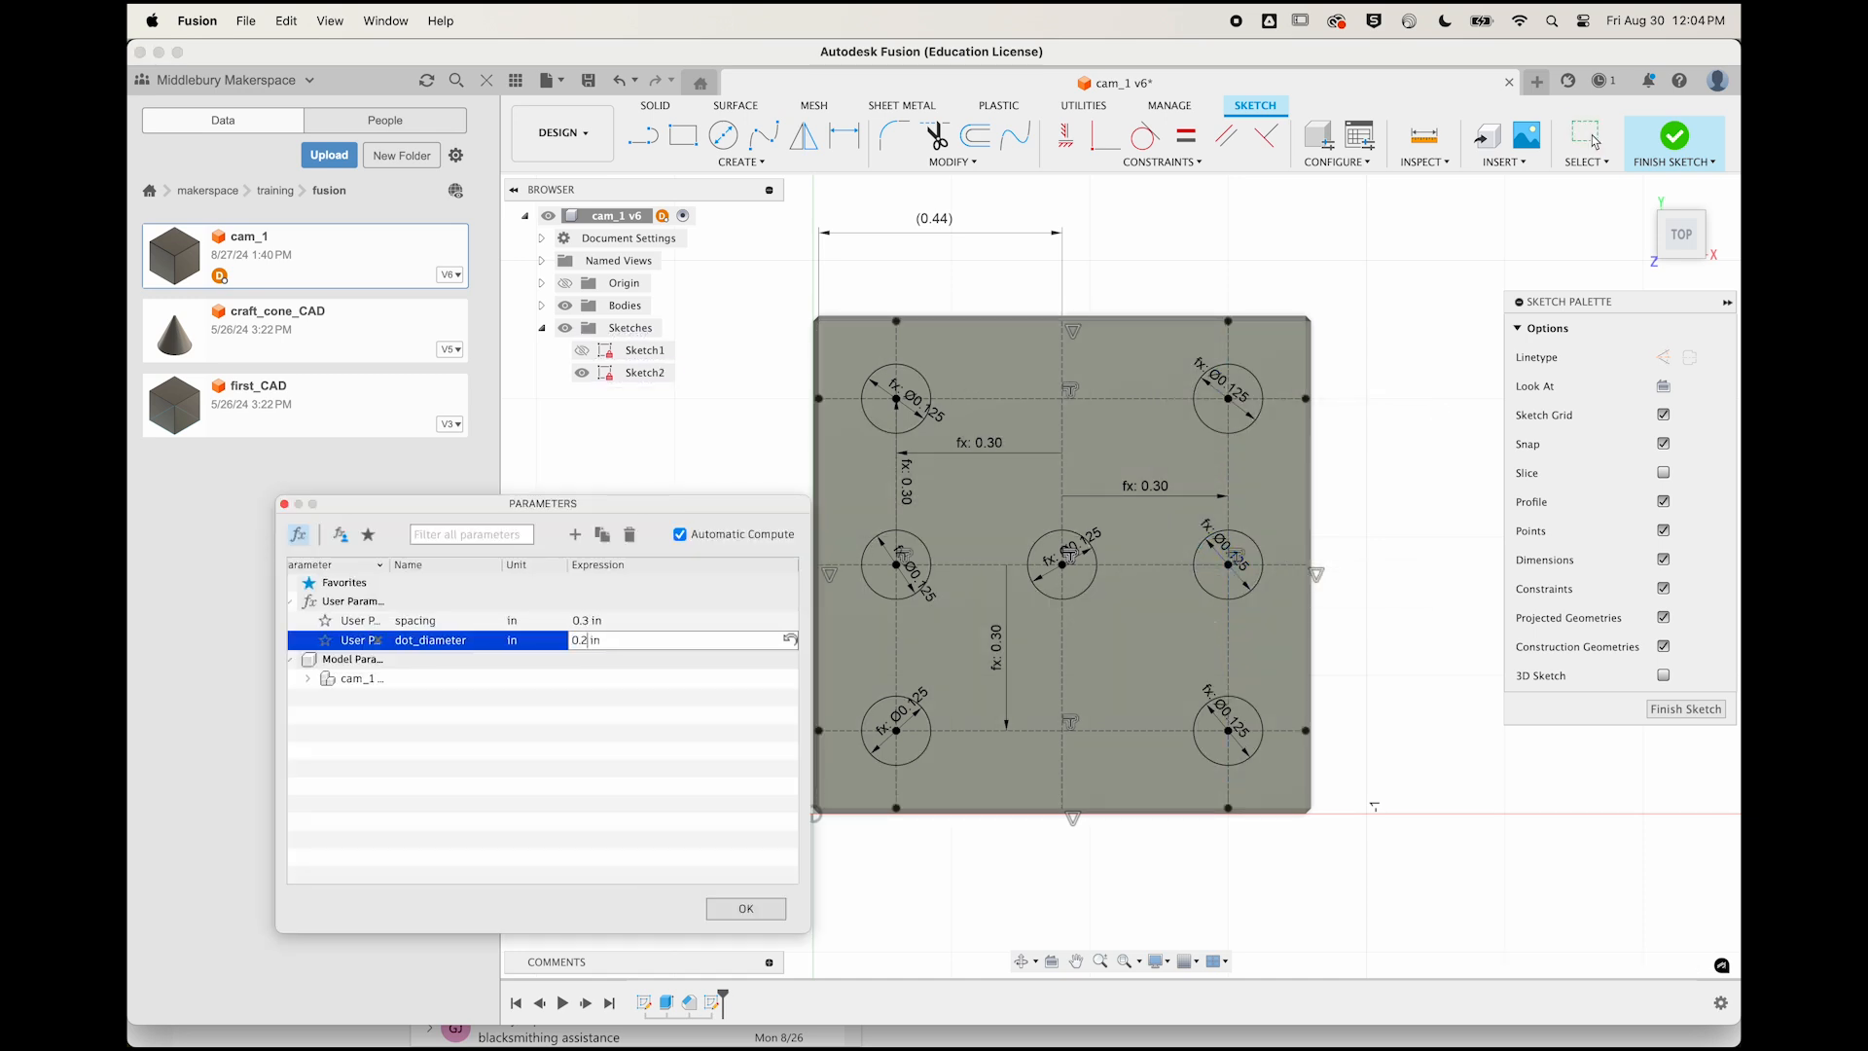
key("Return")
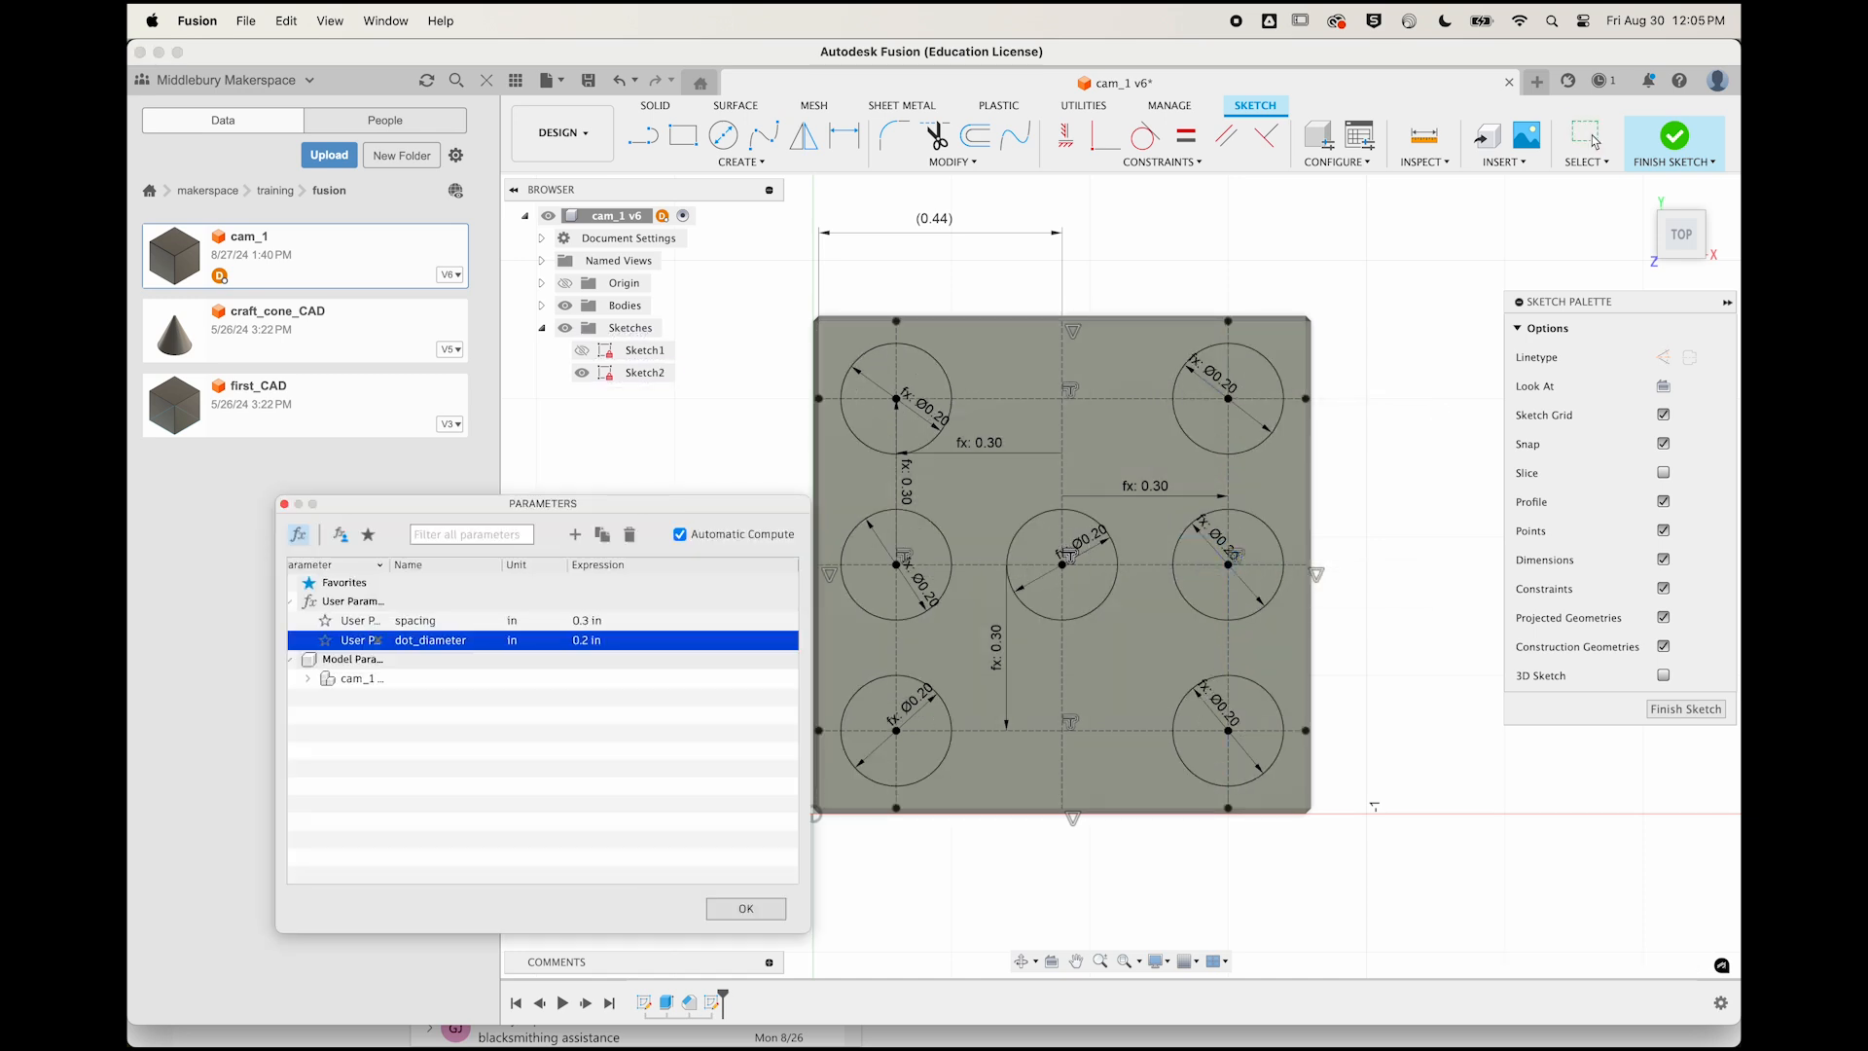
double_click(585, 640)
key("BackSpace")
type("125")
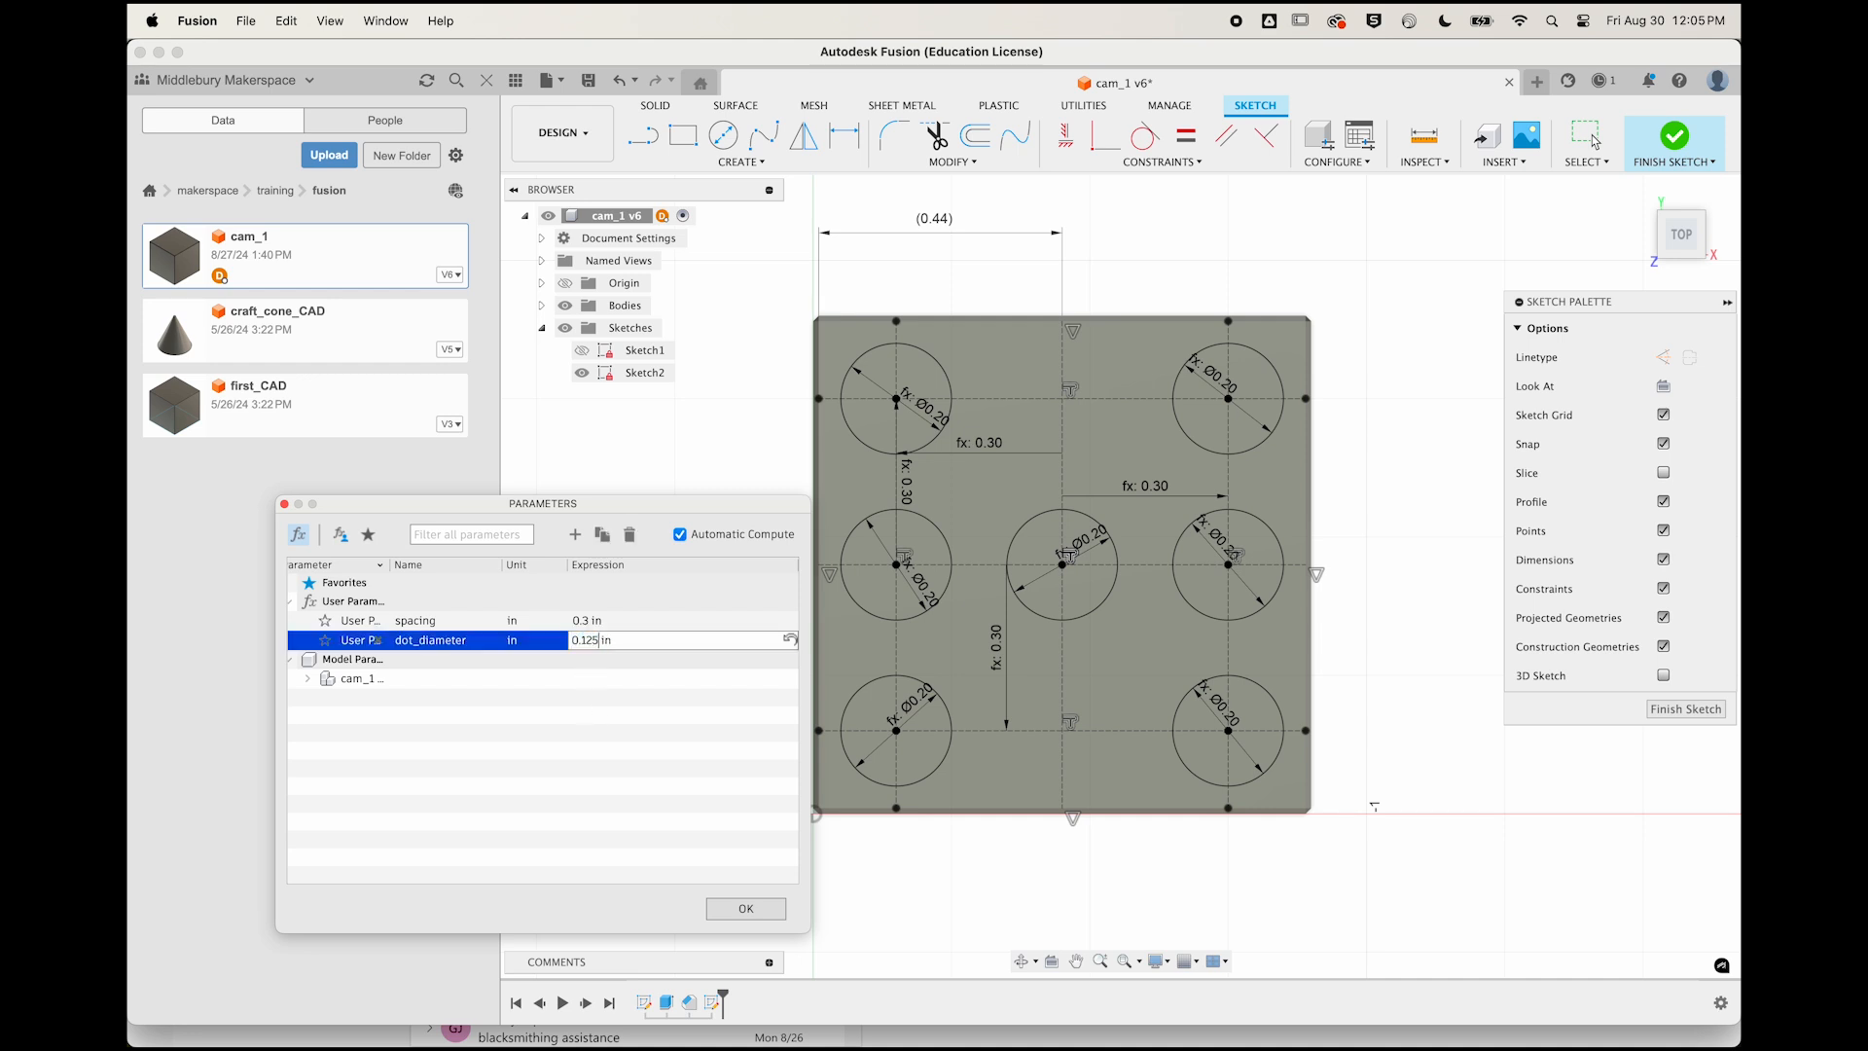
key("Return")
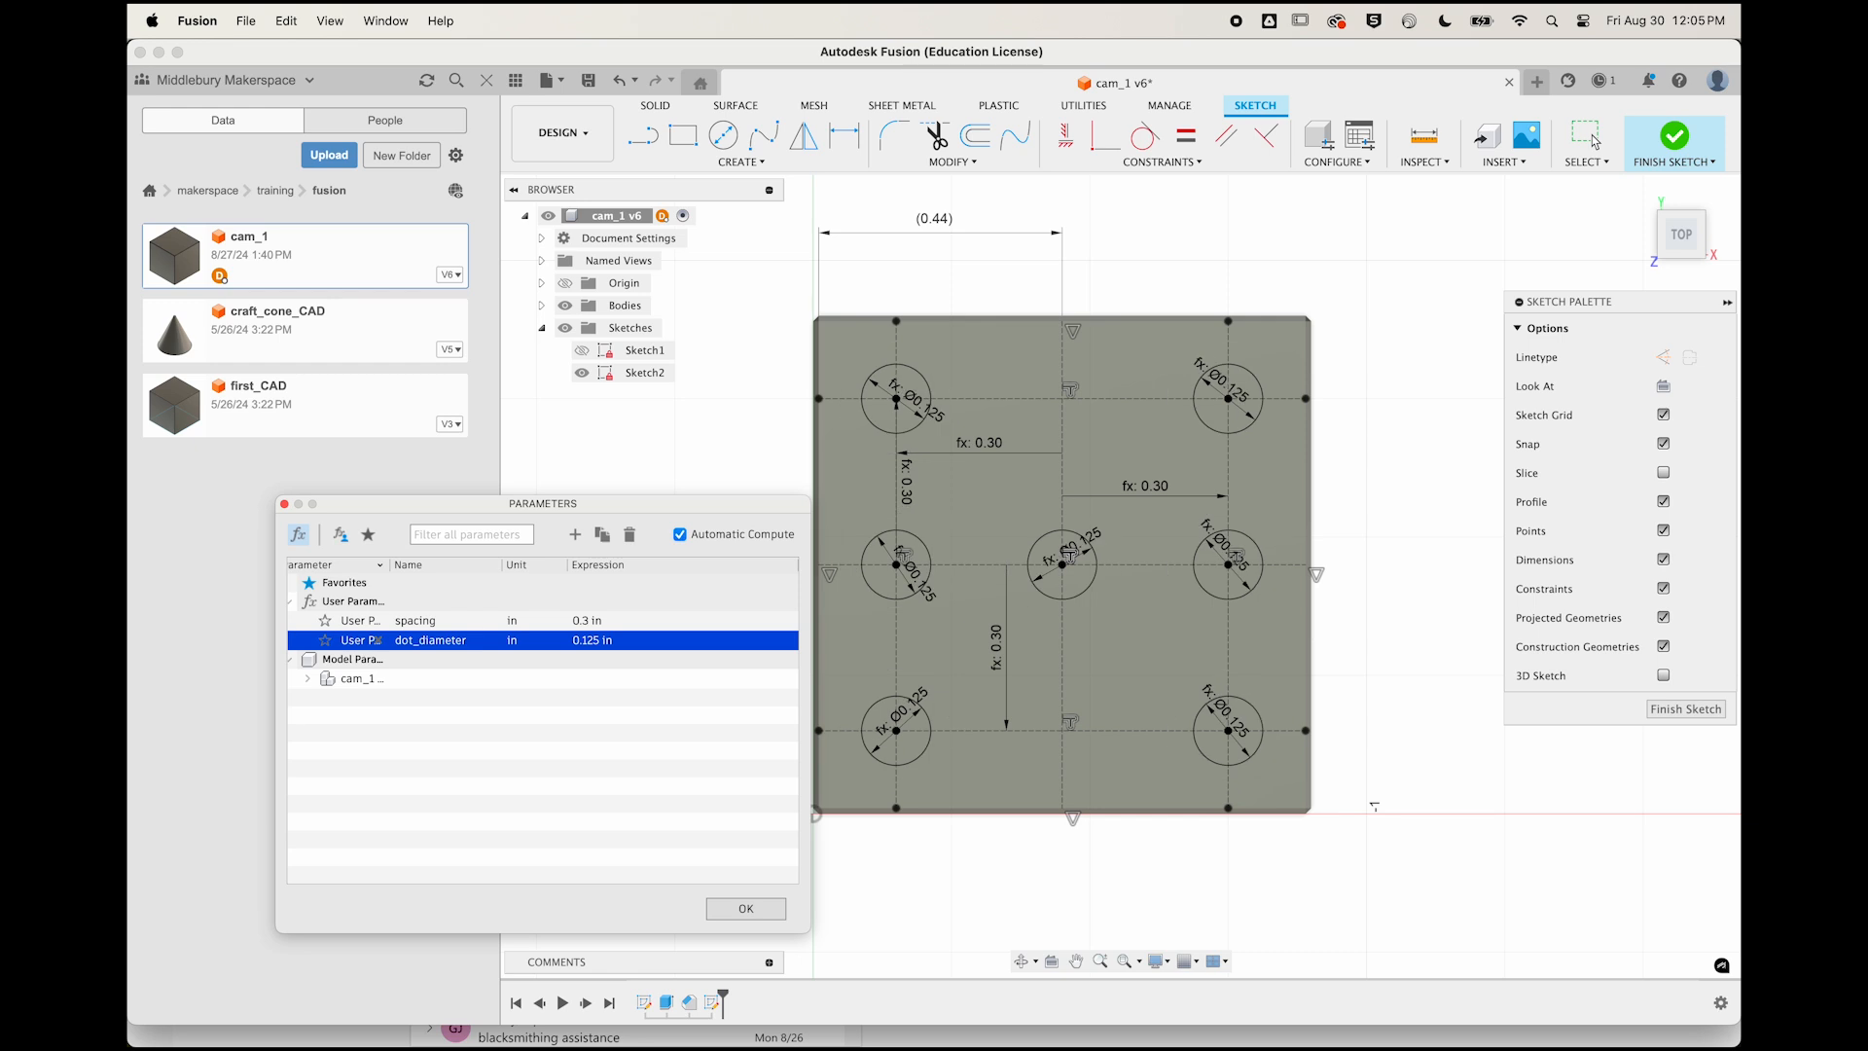
Try values of 0.28 in and 0.27 in for the spacing parameter.
double_click(585, 620)
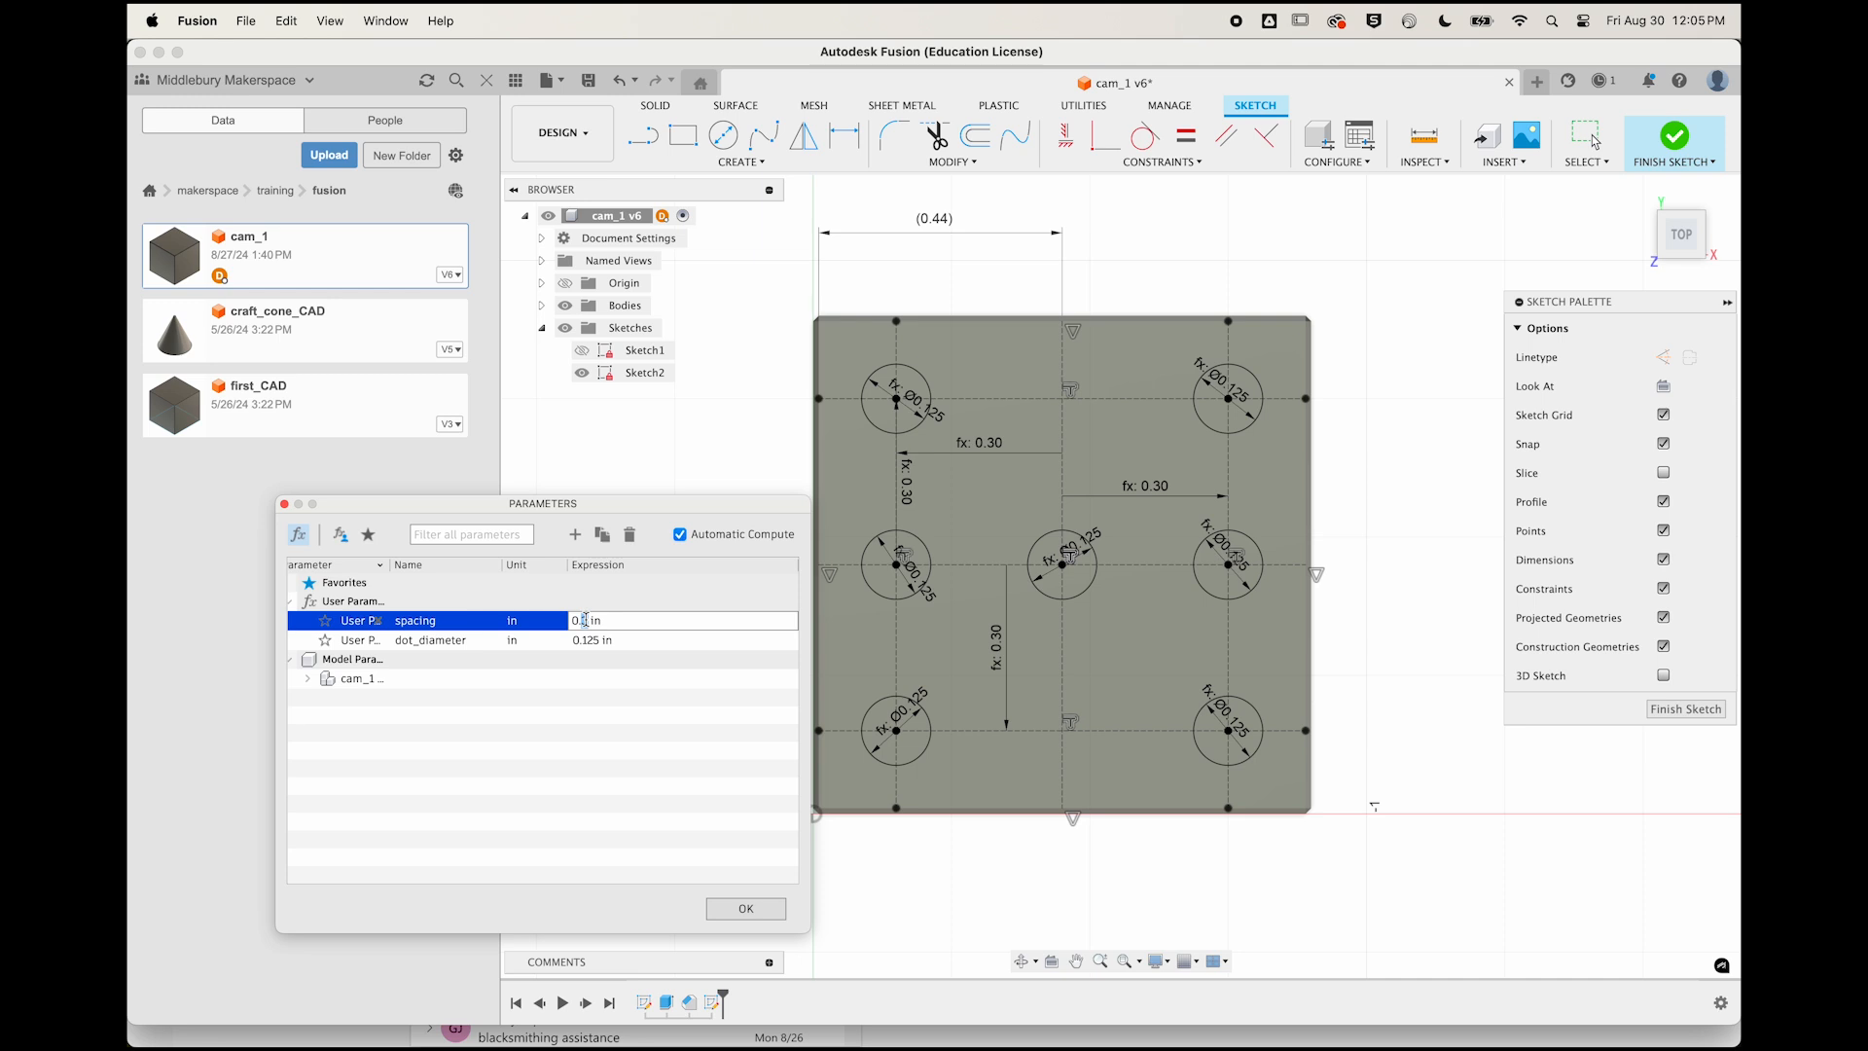
key("BackSpace")
type("28")
key("Return")
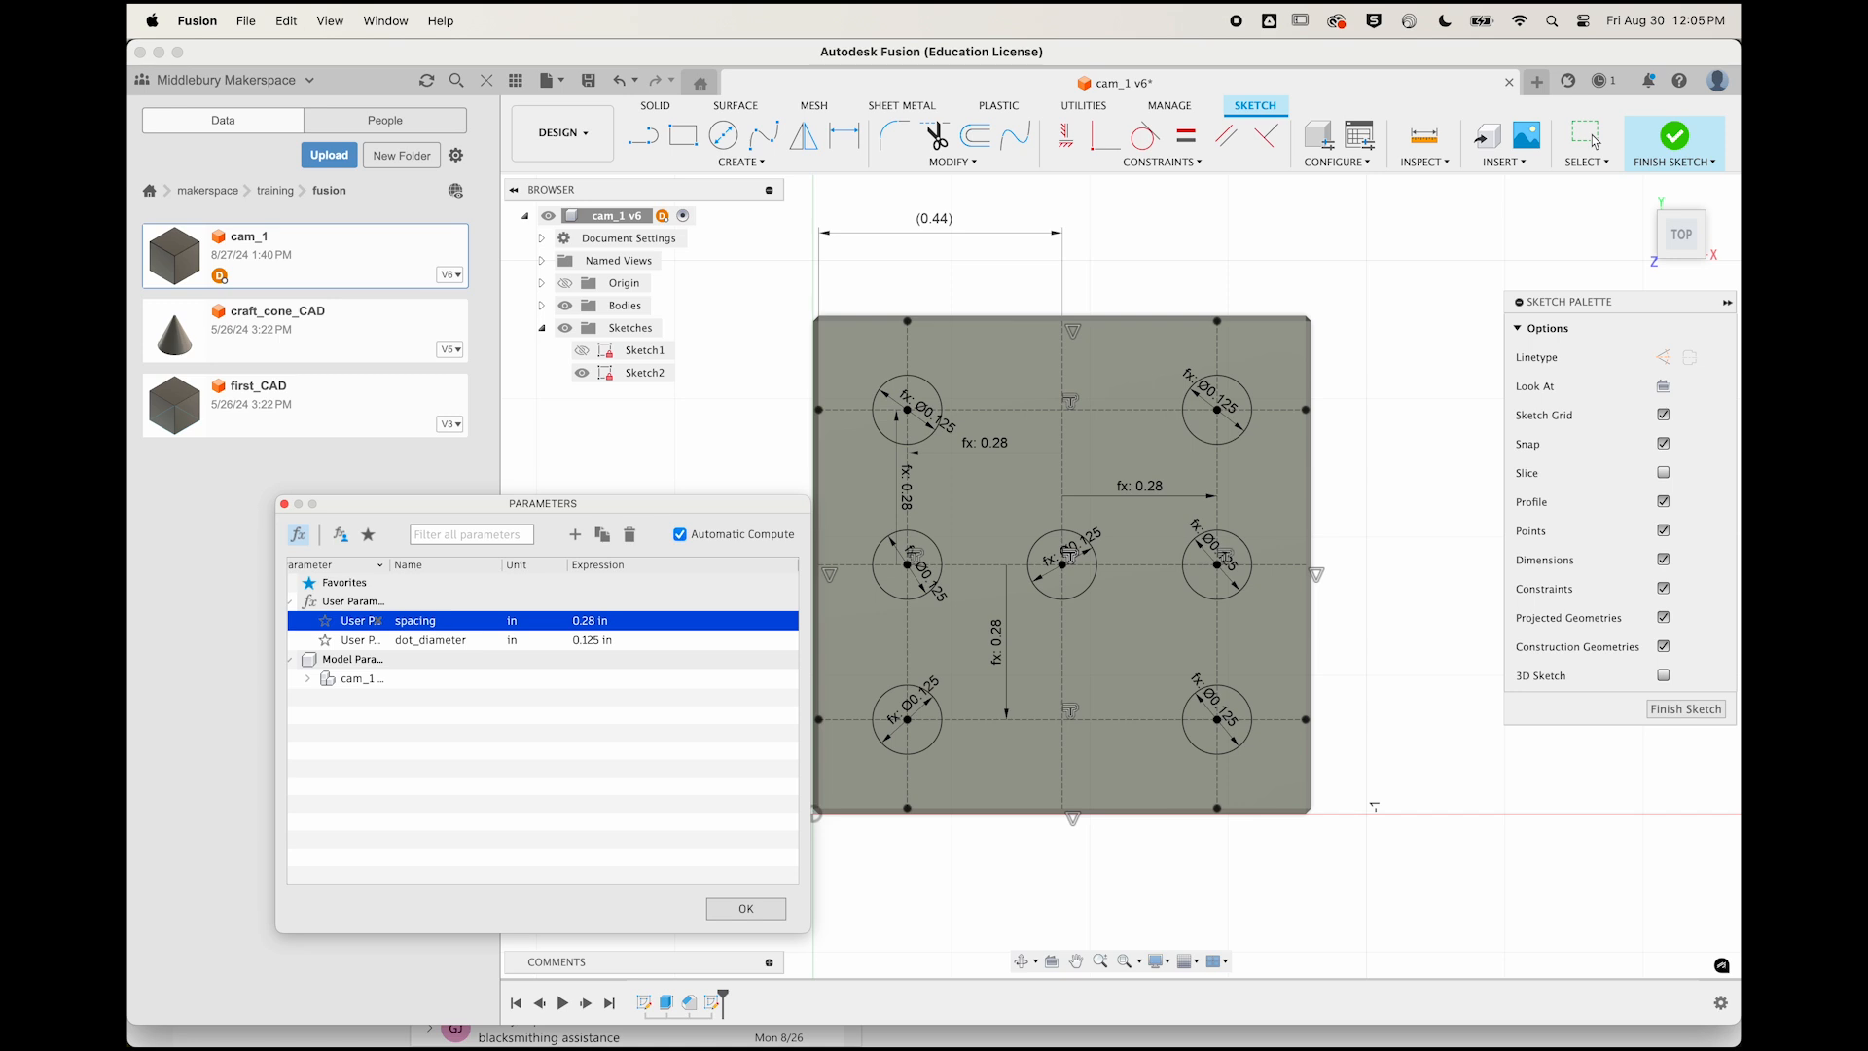
left_click(591, 625)
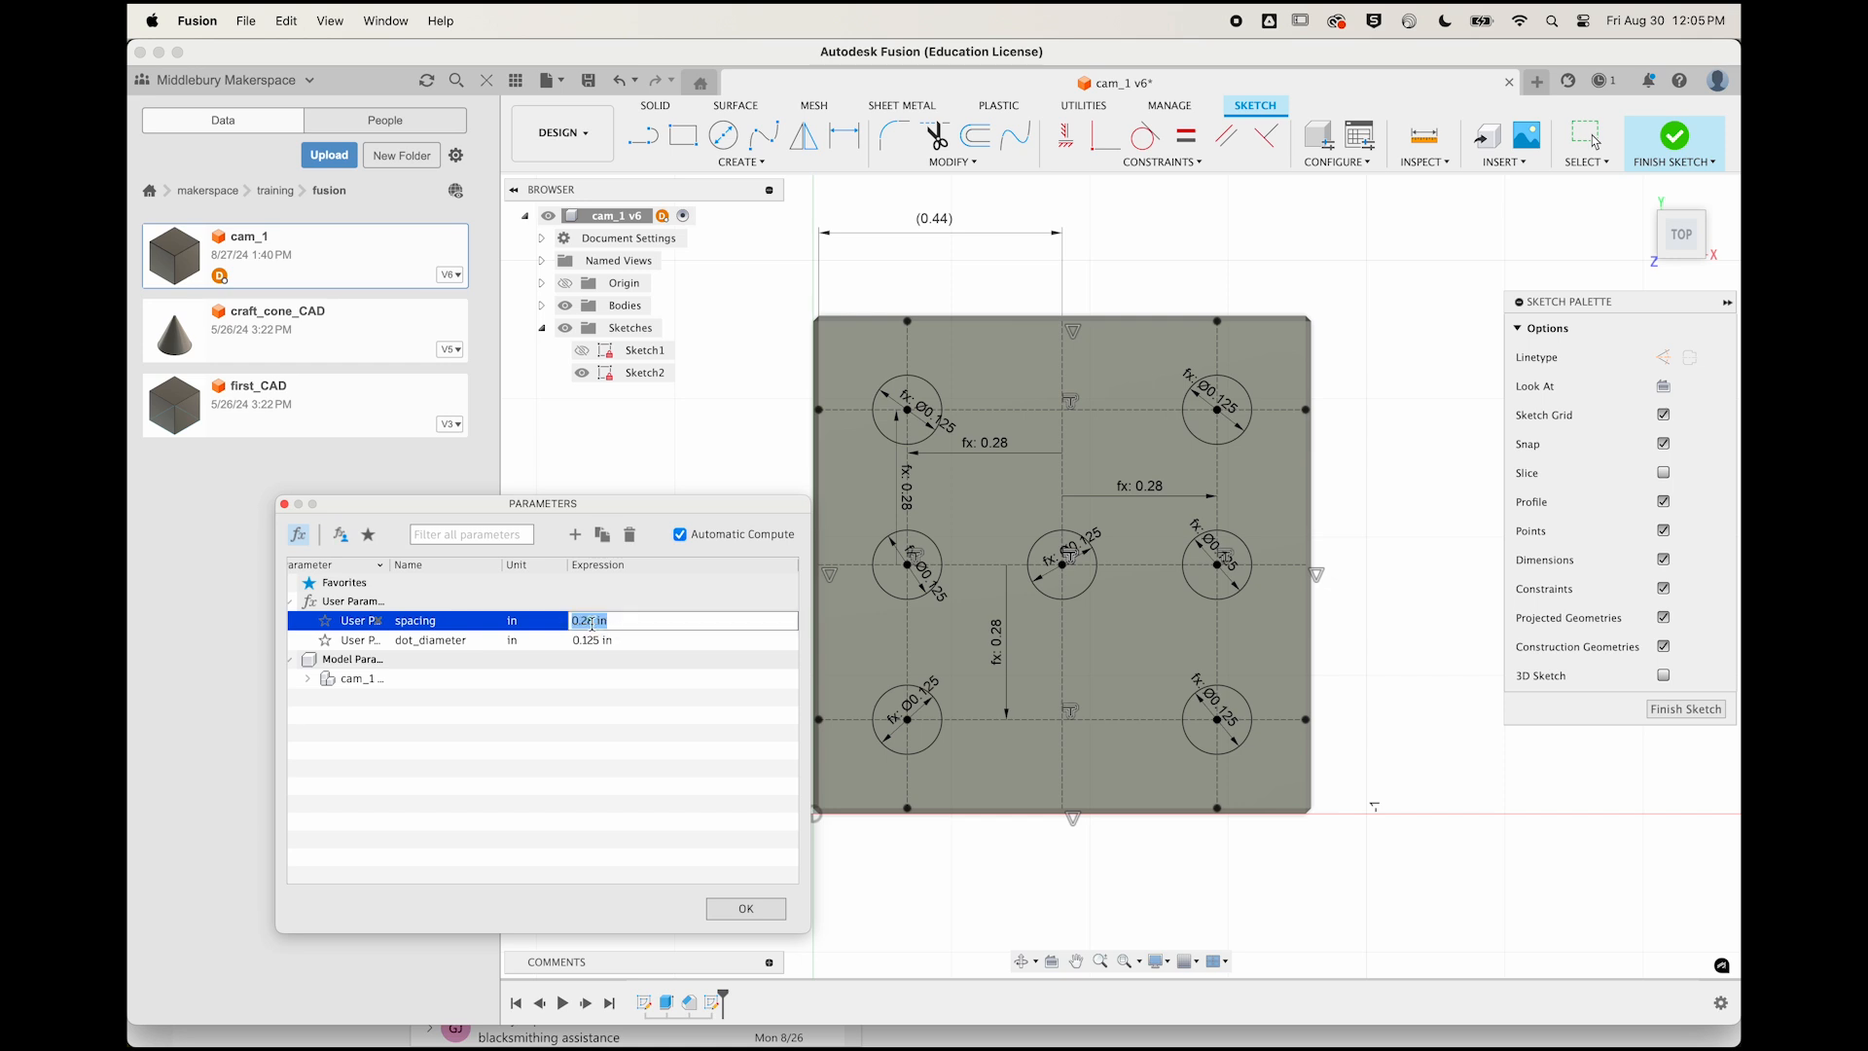
key("BackSpace")
type("7")
key("Return")
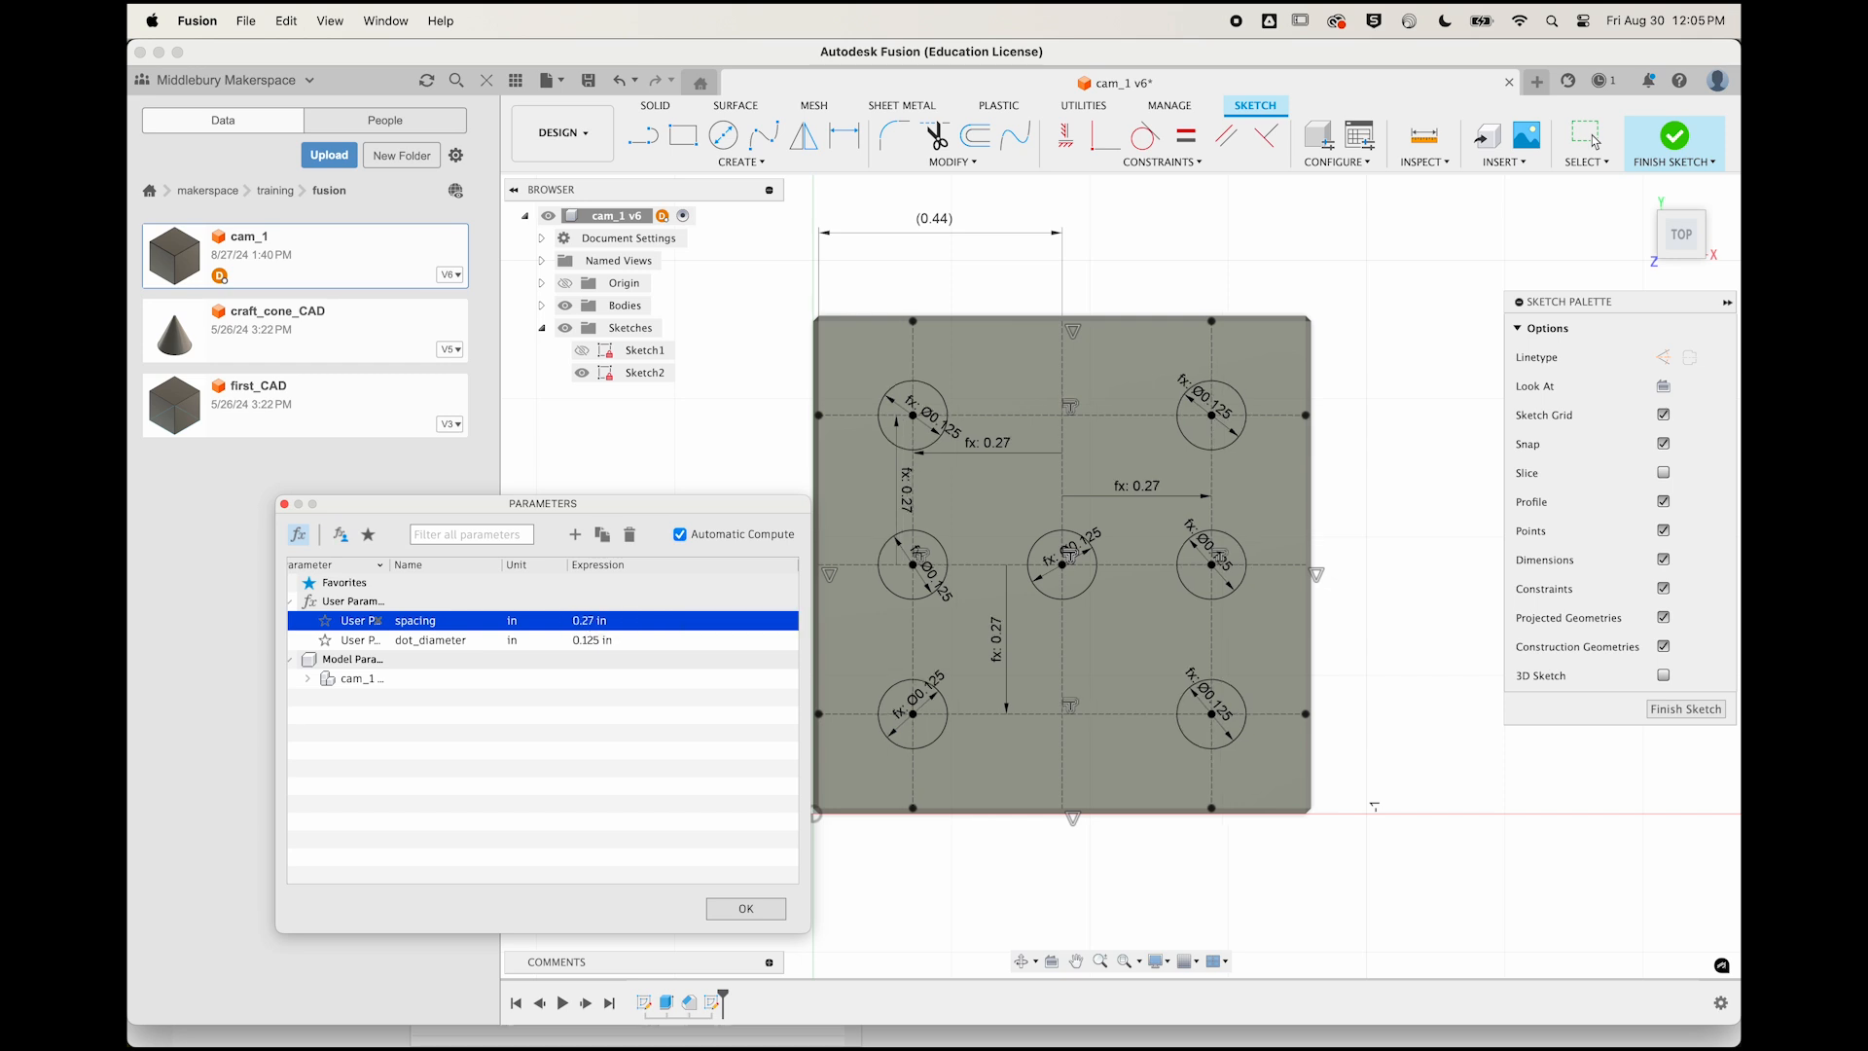
Try values of 0.25 in and 0.26 in for the spacing parameter.
left_click(590, 625)
key("BackSpace")
type("5")
key("Return")
left_click(591, 621)
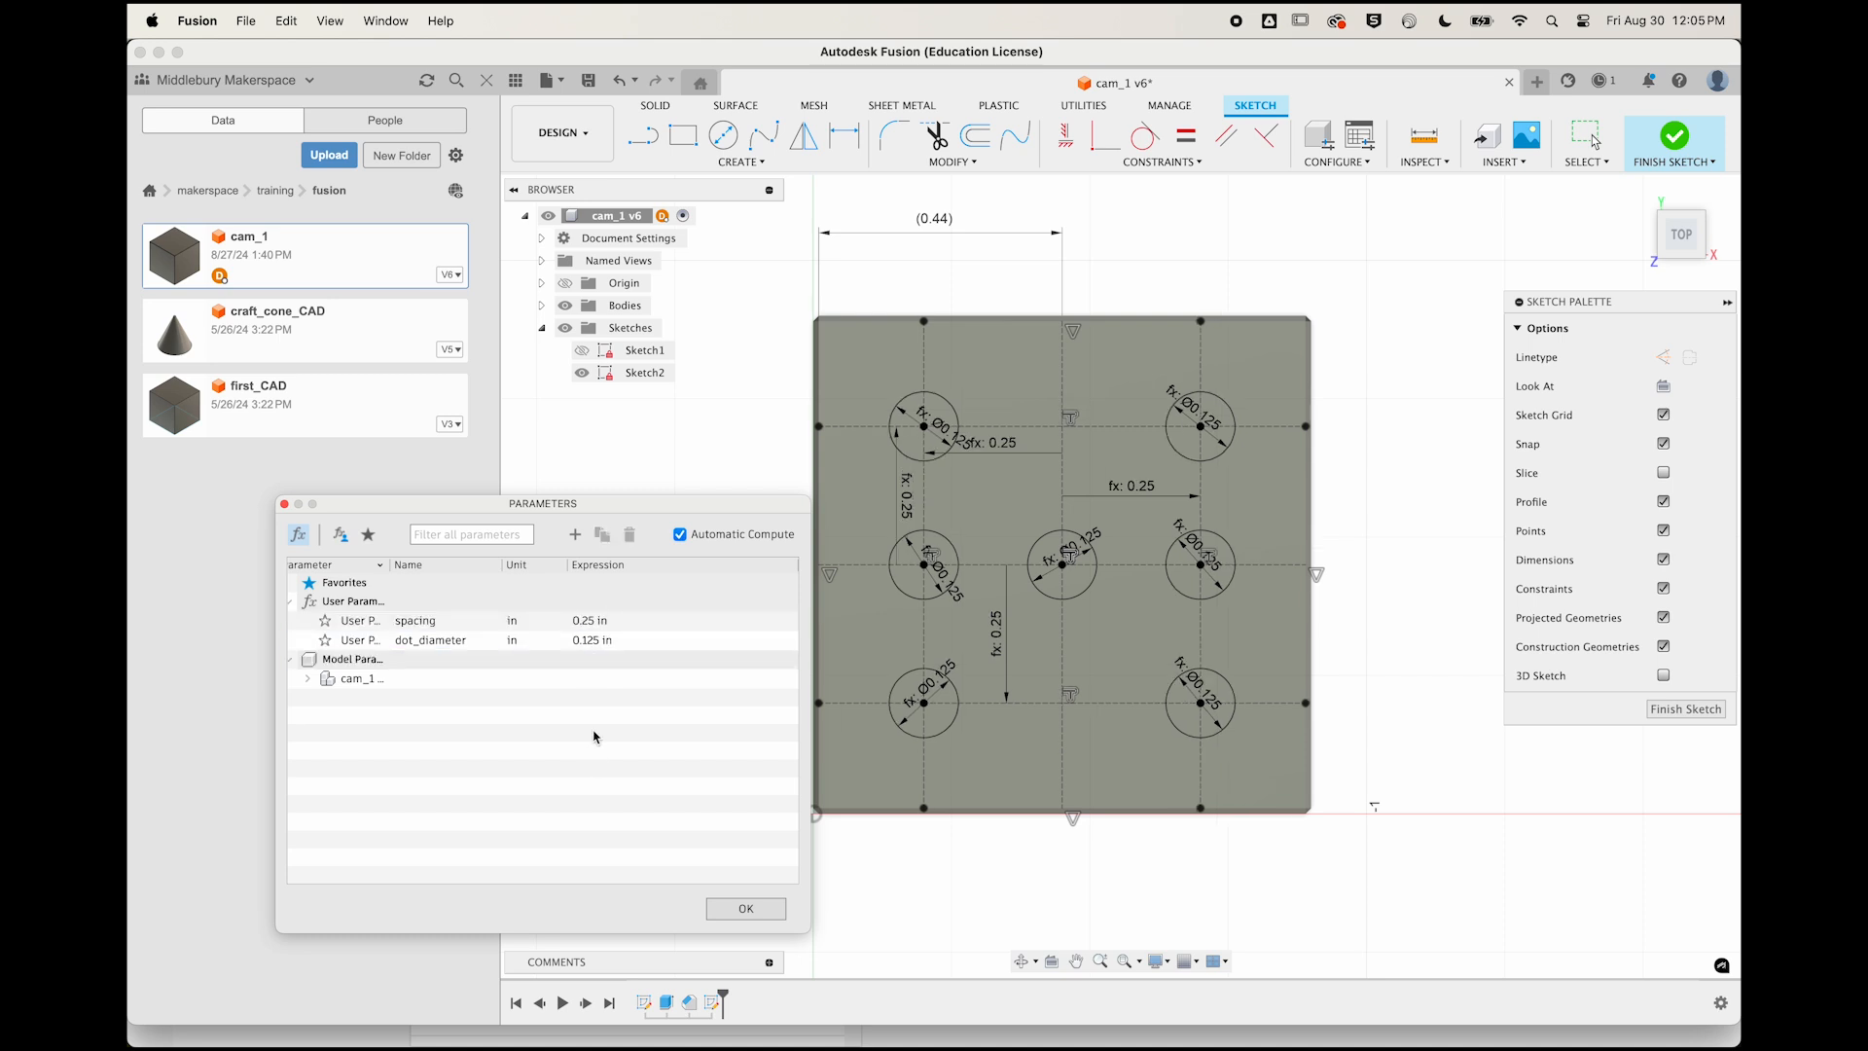
key("BackSpace")
type("6")
key("Return")
Set the spacing user parameter to 0.27 in.
left_click(591, 620)
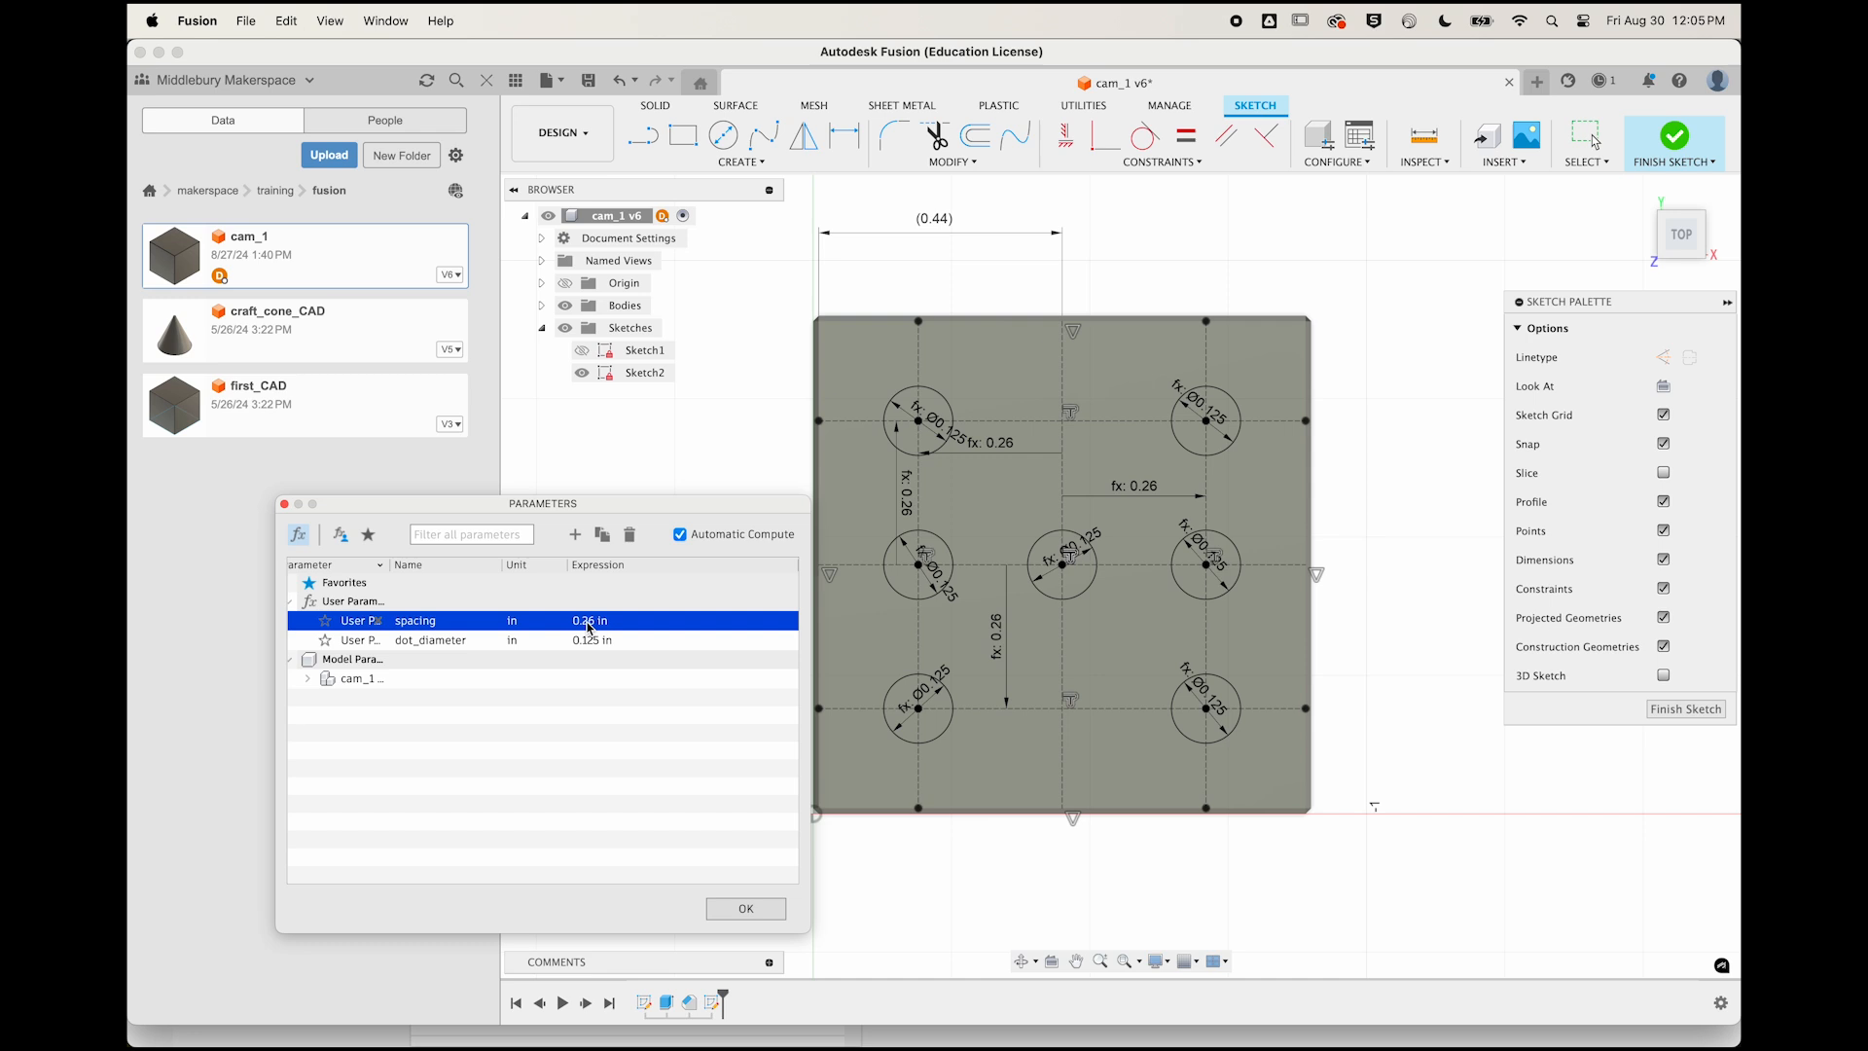
key("BackSpace")
type("7")
key("Return")
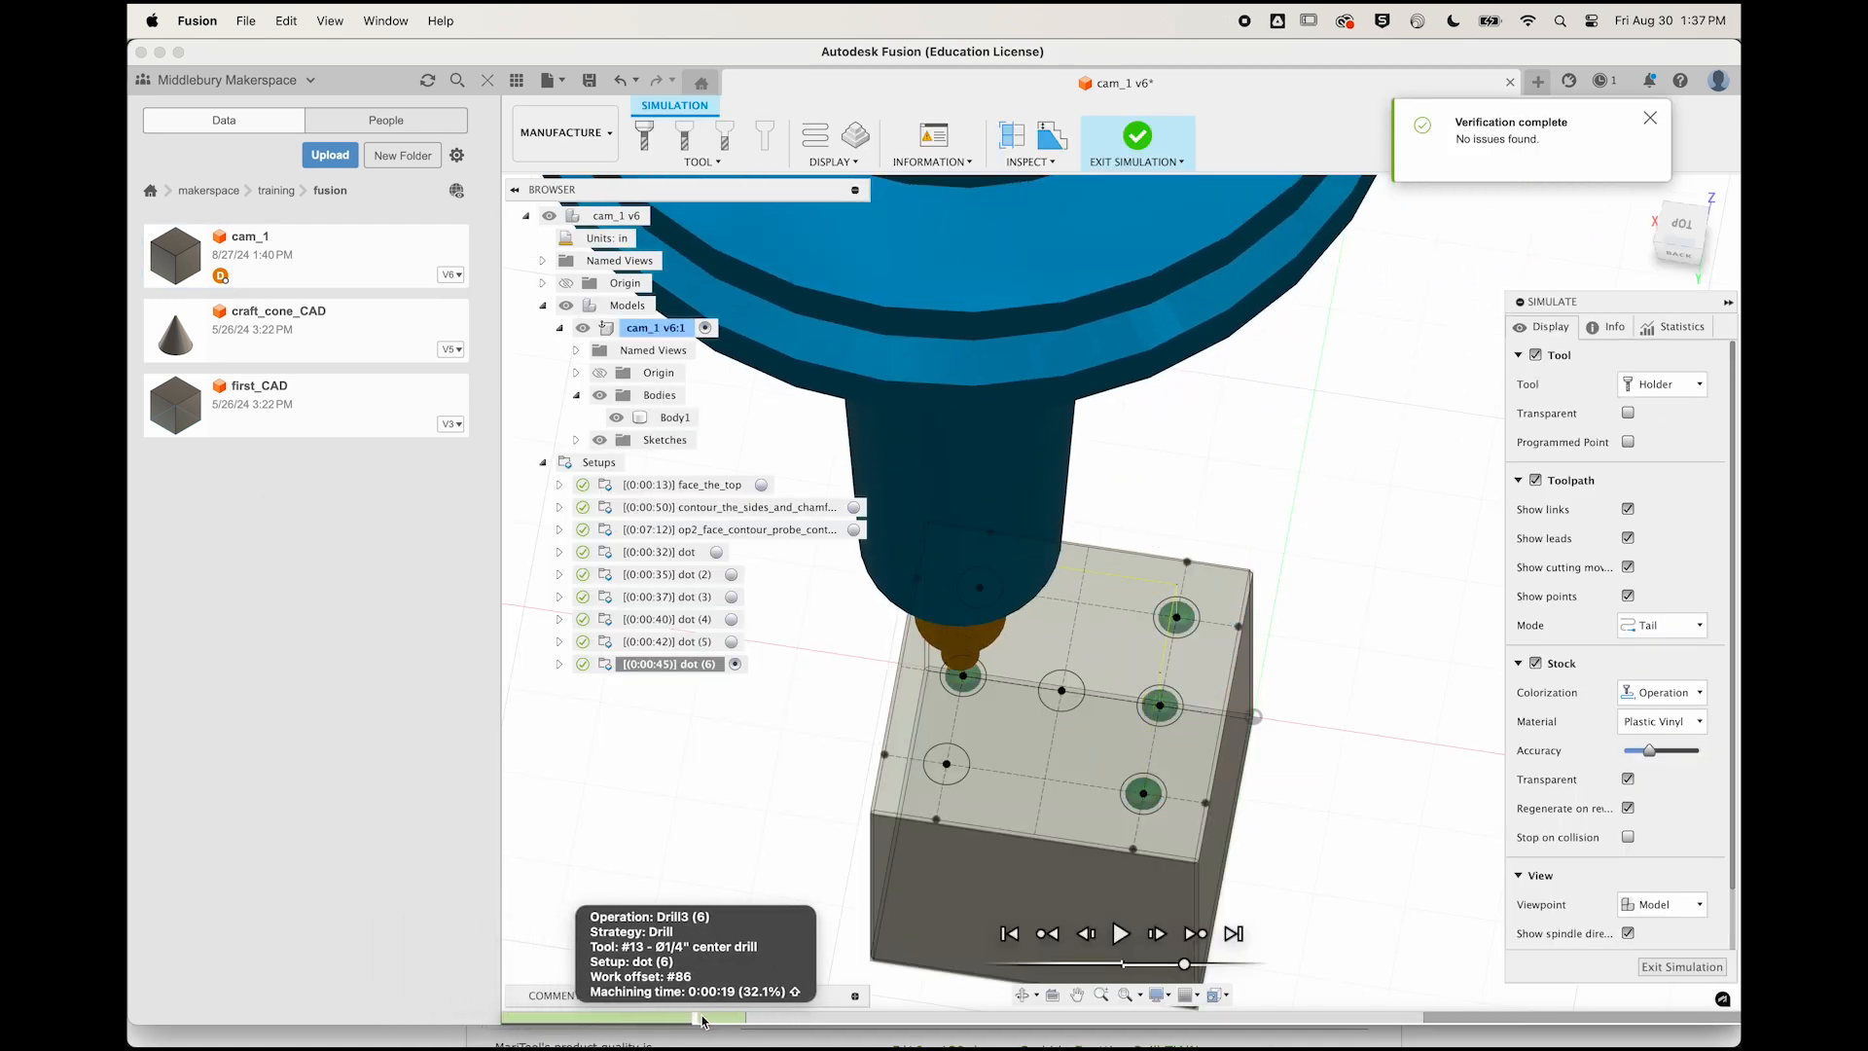
Advance the toolpath simulation of the dot (6) setup to the end of its drilling operation.
left_click_drag(800, 1019, 1737, 1020)
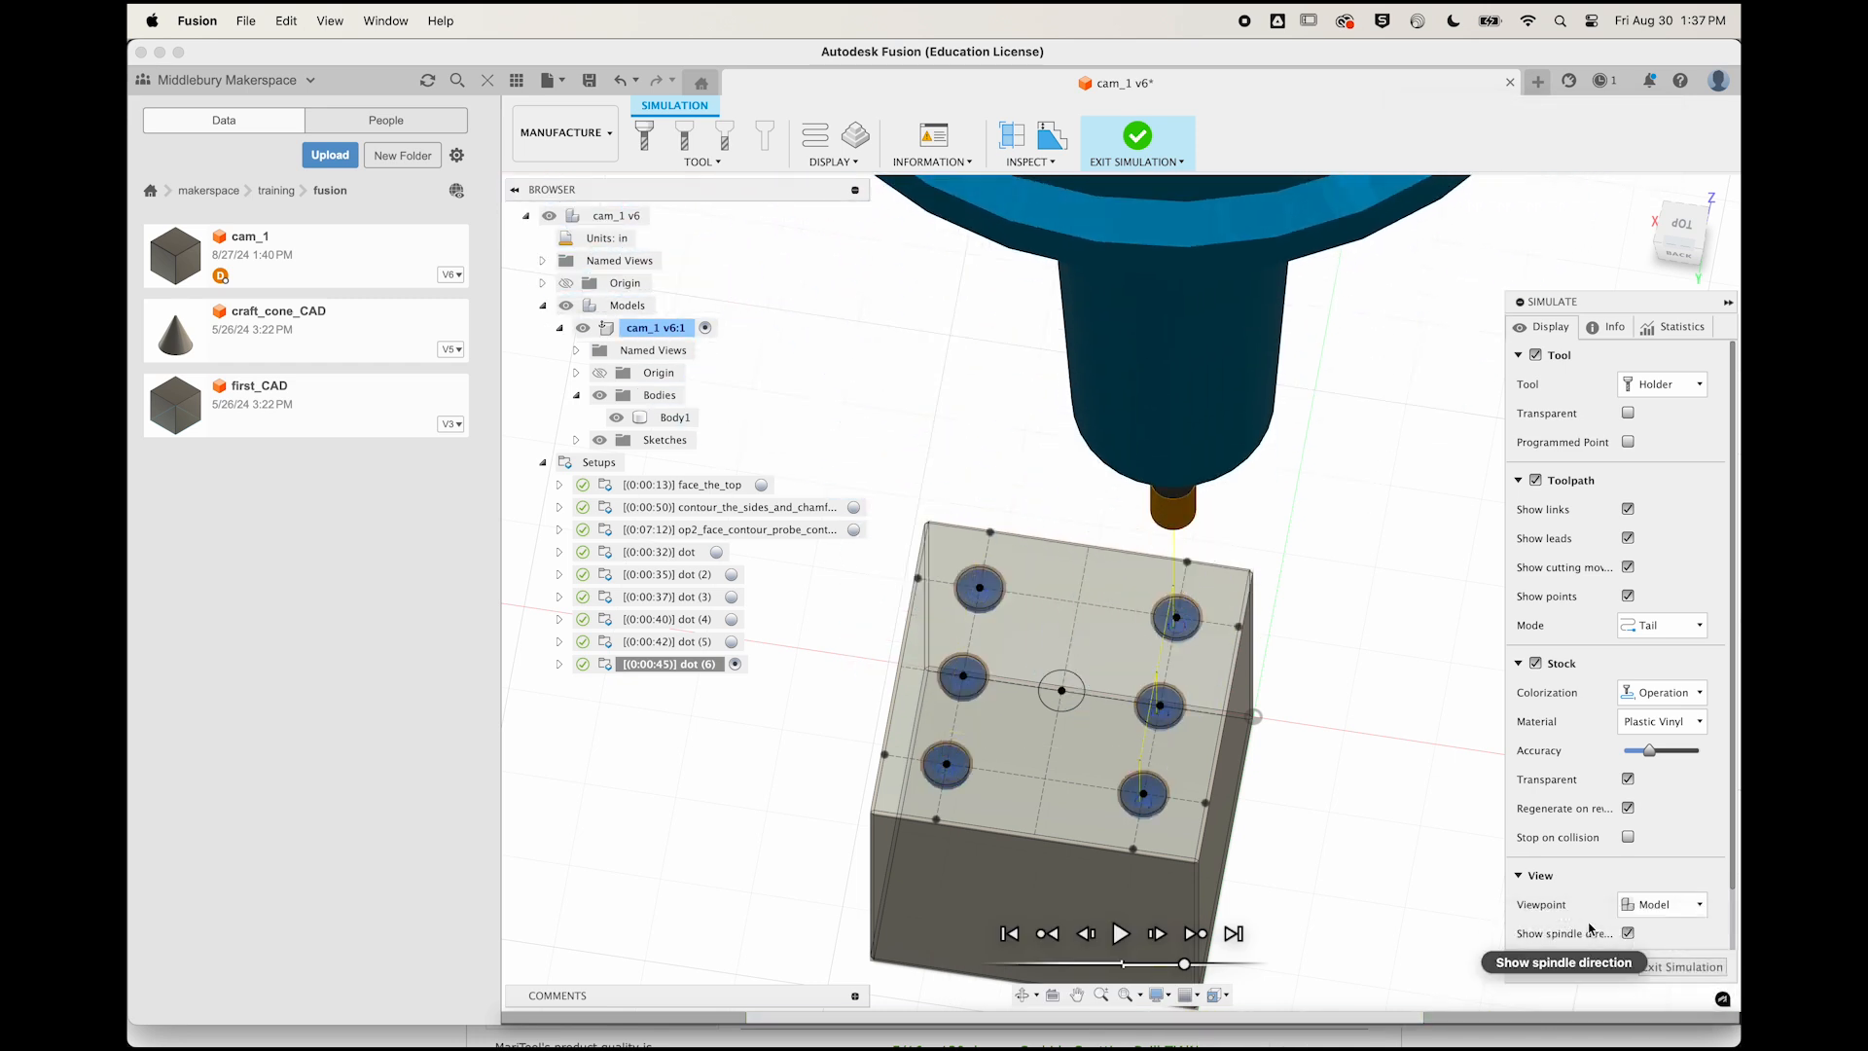